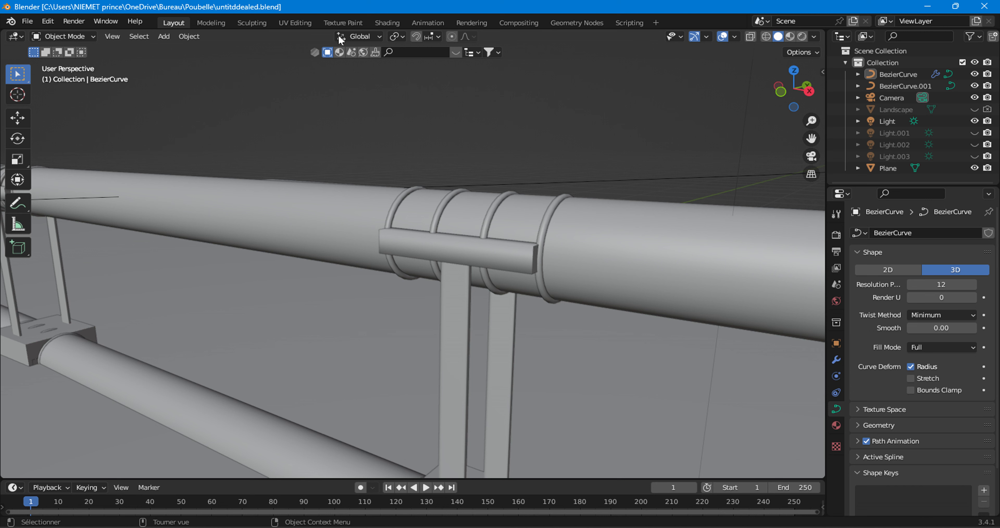
Step: Open the file untitlezed.blend from the Poubelle folder
{"action": "left_click", "coordinate": [27, 21]}
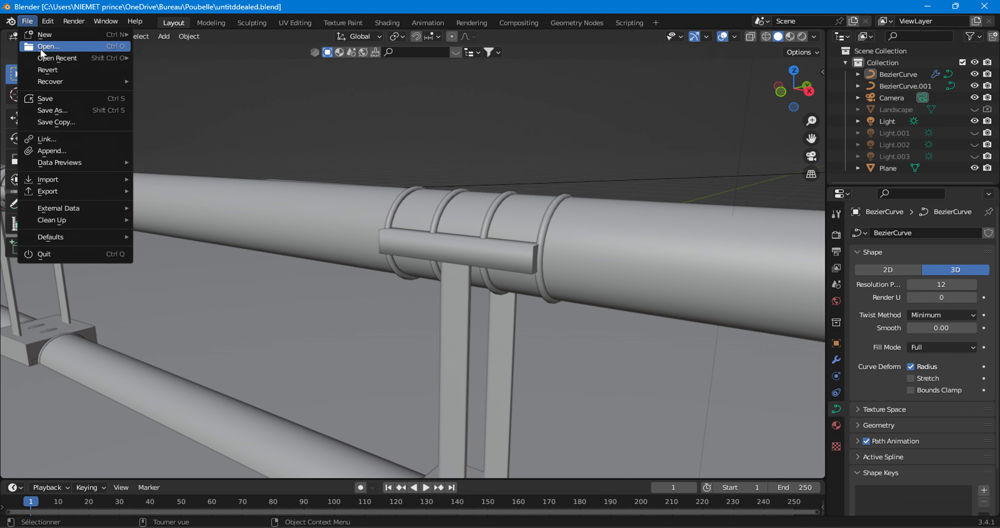
{"action": "left_click", "coordinate": [44, 52]}
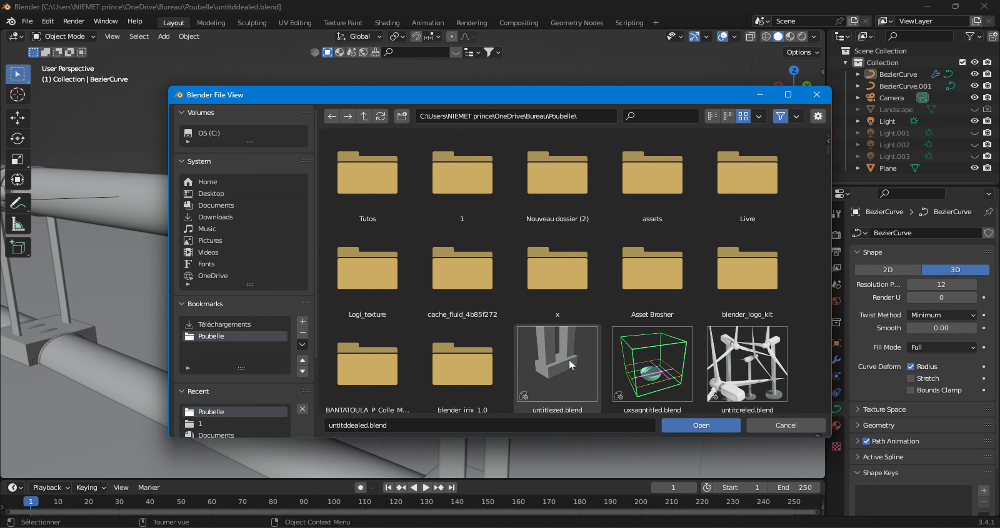
{"action": "left_click", "coordinate": [557, 364]}
{"action": "left_click", "coordinate": [698, 425]}
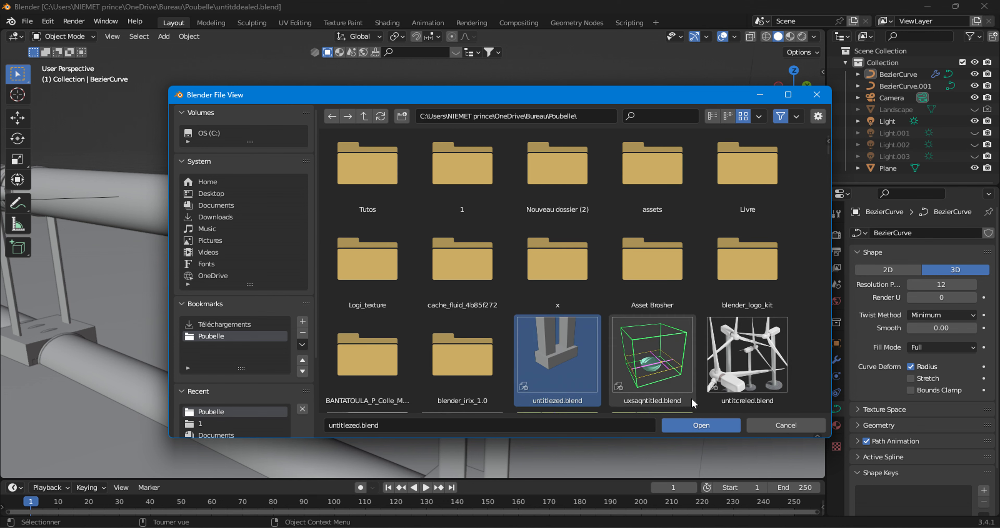
{"action": "left_click", "coordinate": [698, 425]}
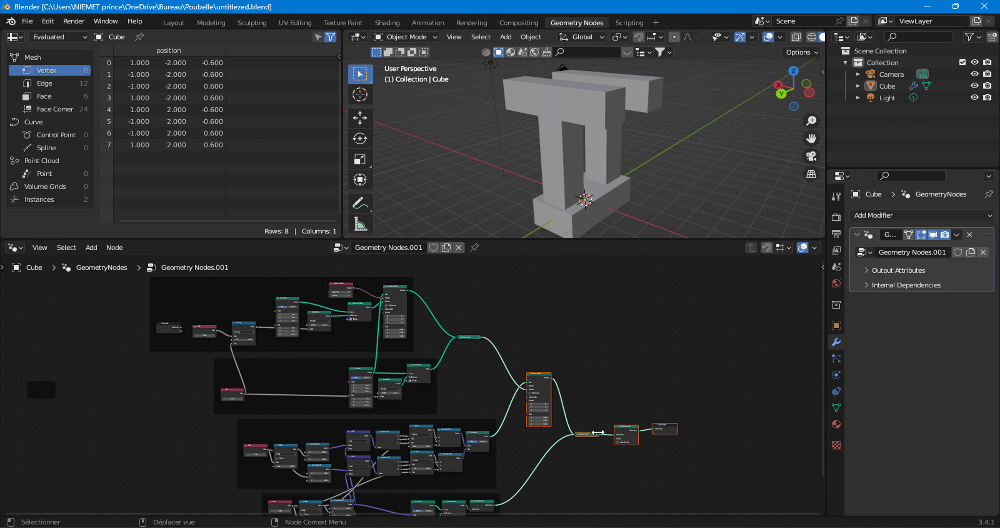
Step: Switch to the browser, examine the rock and yellow planet renders in the YouTube community posts, and return to Blender
{"action": "key", "text": "alt+Tab"}
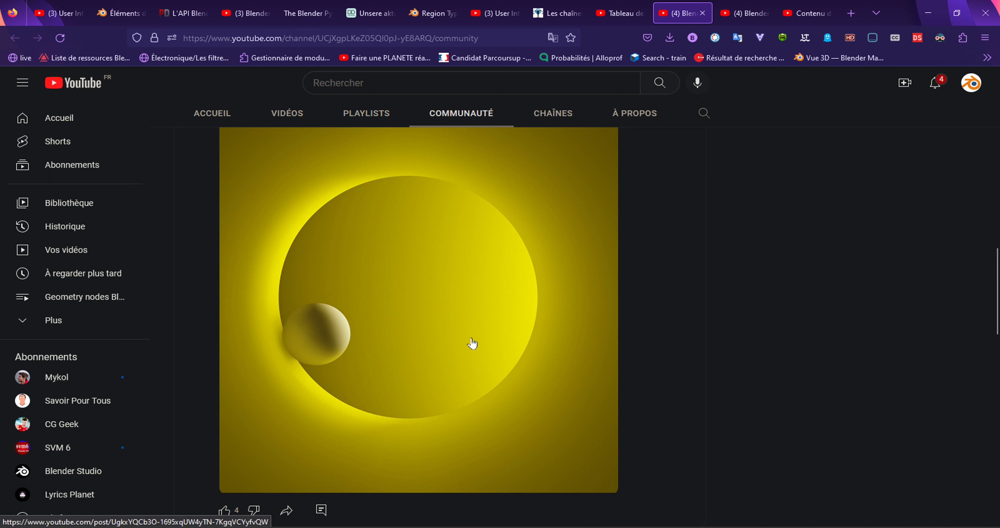
{"action": "scroll", "coordinate": [490, 353], "scroll_direction": "up", "scroll_amount": 15}
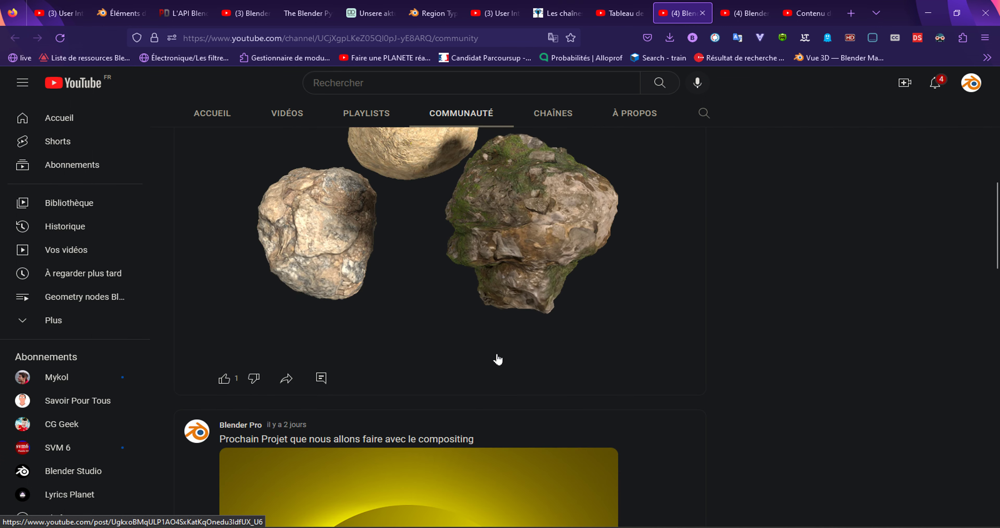
{"action": "scroll", "coordinate": [497, 361], "scroll_direction": "down", "scroll_amount": 8}
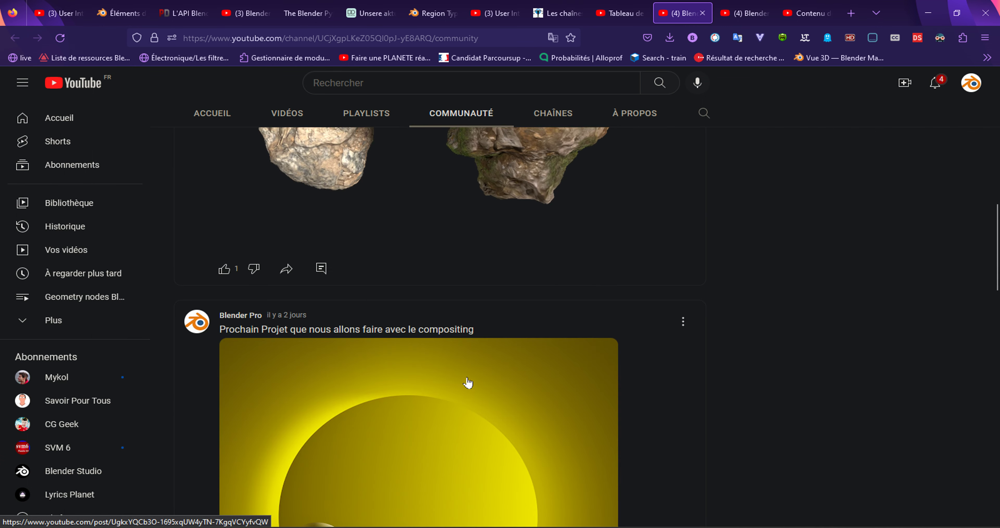
{"action": "scroll", "coordinate": [467, 383], "scroll_direction": "up", "scroll_amount": 8}
{"action": "scroll", "coordinate": [468, 382], "scroll_direction": "down", "scroll_amount": 3}
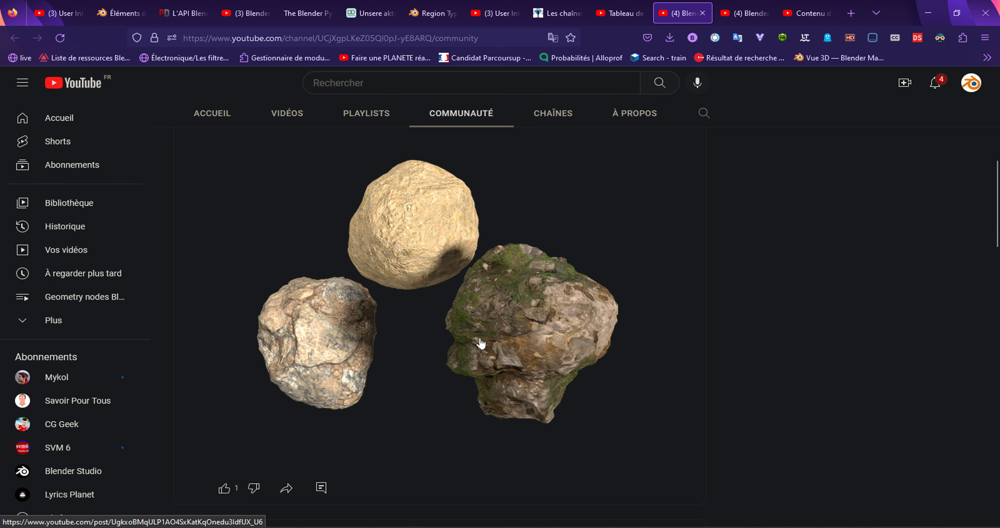
{"action": "scroll", "coordinate": [481, 343], "scroll_direction": "down", "scroll_amount": 6}
{"action": "scroll", "coordinate": [480, 339], "scroll_direction": "up", "scroll_amount": 4}
{"action": "scroll", "coordinate": [480, 339], "scroll_direction": "down", "scroll_amount": 4}
{"action": "scroll", "coordinate": [481, 339], "scroll_direction": "up", "scroll_amount": 4}
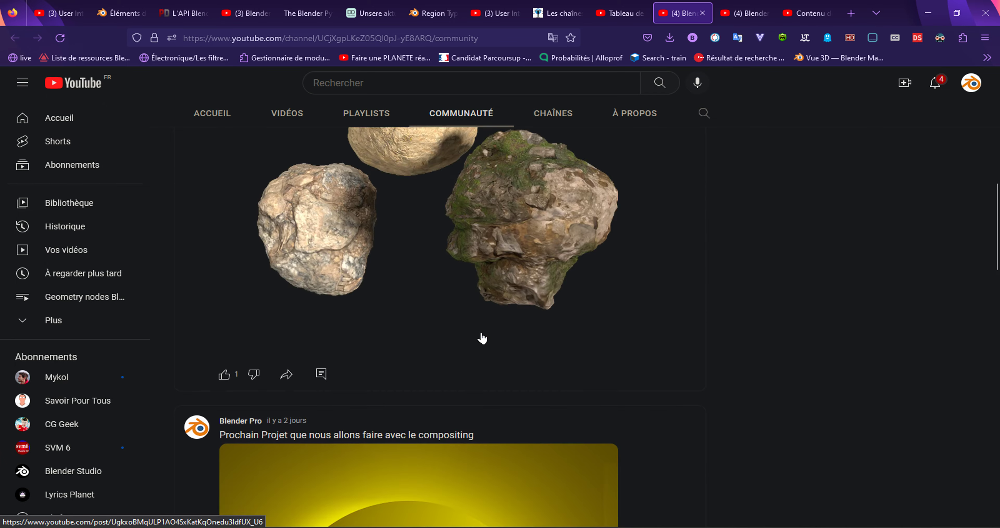
{"action": "scroll", "coordinate": [482, 338], "scroll_direction": "down", "scroll_amount": 5}
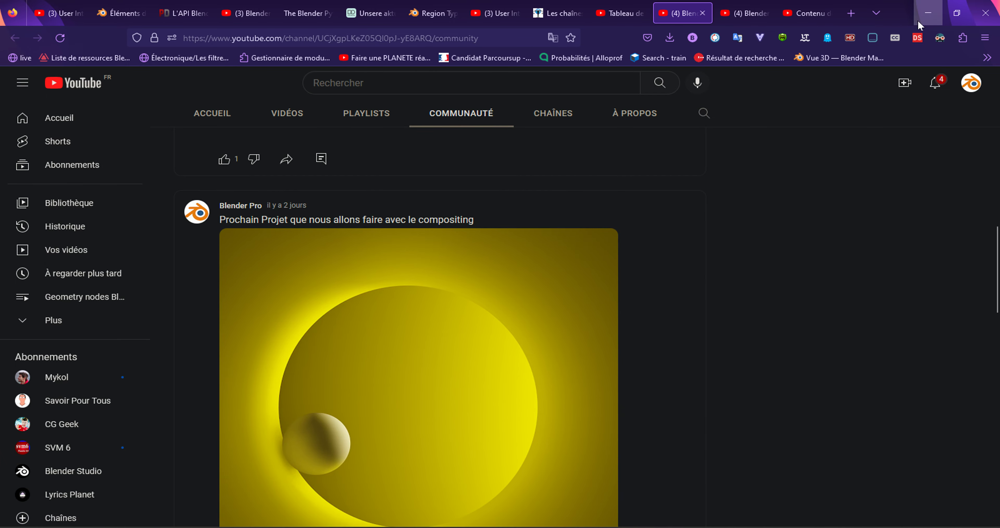
{"action": "left_click", "coordinate": [928, 13]}
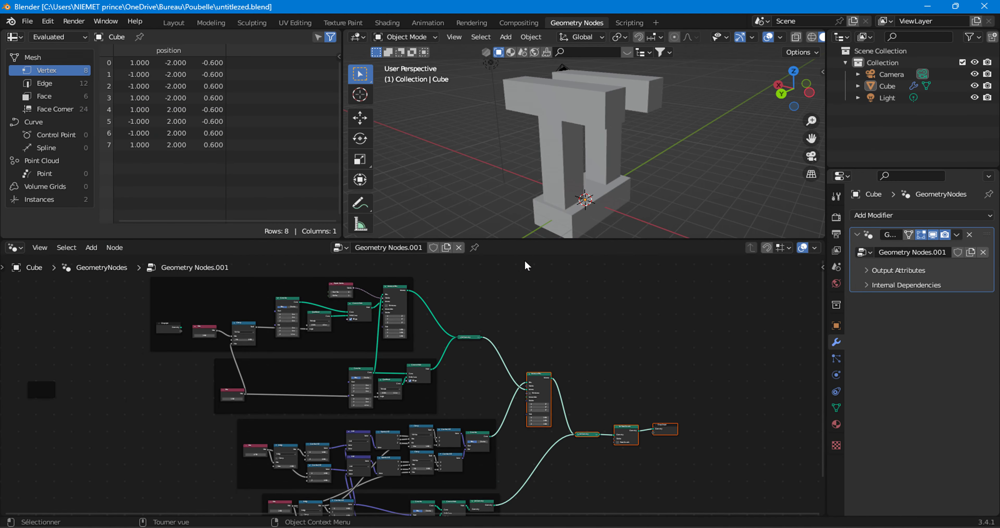
Step: Lengthen the base block by setting the Value node in the lowest node frame to 3.400
{"action": "middle_click_drag", "start_coordinate": [565, 133], "coordinate": [552, 156]}
{"action": "middle_click_drag", "start_coordinate": [370, 434], "coordinate": [494, 320]}
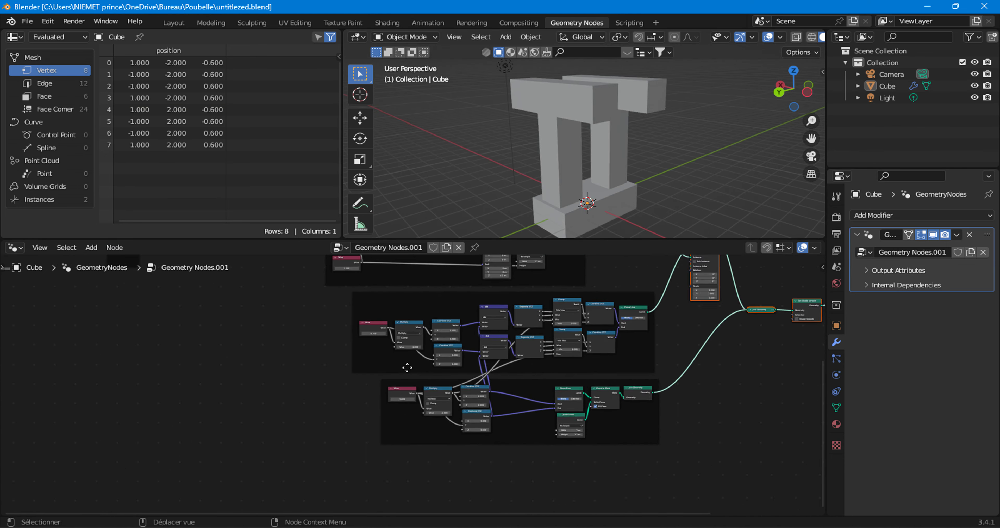
{"action": "scroll", "coordinate": [608, 415], "scroll_direction": "up", "scroll_amount": 3}
{"action": "middle_click_drag", "start_coordinate": [608, 415], "coordinate": [559, 444]}
{"action": "scroll", "coordinate": [407, 417], "scroll_direction": "up", "scroll_amount": 4}
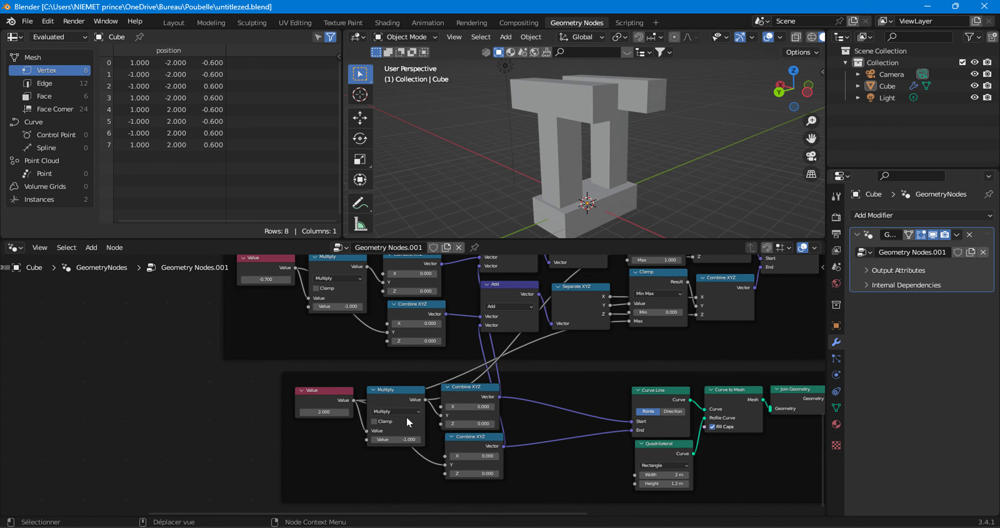
{"action": "mouse_move", "coordinate": [318, 407]}
{"action": "left_mouse_down"}
{"action": "mouse_move", "coordinate": [391, 411]}
{"action": "mouse_move", "coordinate": [305, 411]}
{"action": "left_mouse_up"}
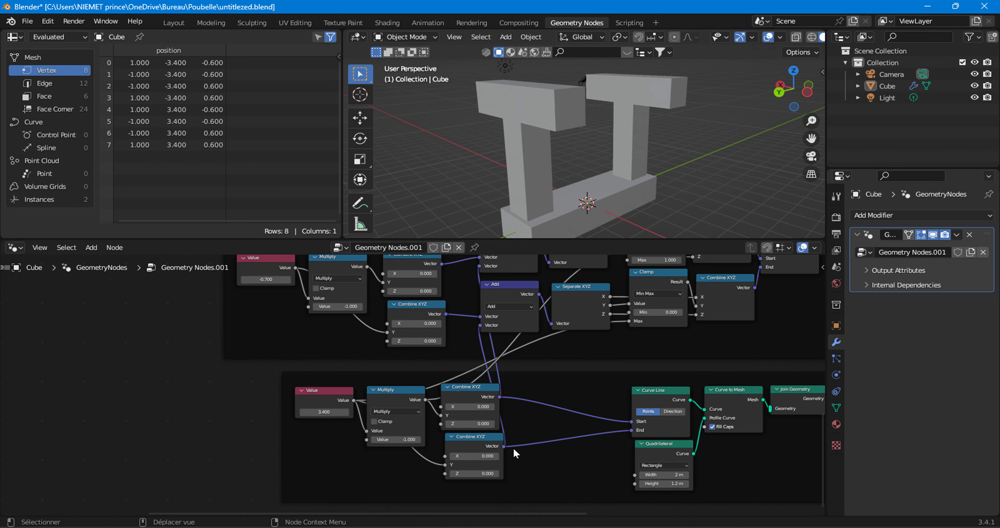
Step: Widen and thin the base's Quadrilateral profile so the base vertices lie at X ±2.600 and Z ±0.450
{"action": "middle_click_drag", "start_coordinate": [563, 430], "coordinate": [428, 390]}
{"action": "scroll", "coordinate": [427, 390], "scroll_direction": "up", "scroll_amount": 2}
{"action": "mouse_move", "coordinate": [589, 459]}
{"action": "left_mouse_down"}
{"action": "mouse_move", "coordinate": [617, 458]}
{"action": "mouse_move", "coordinate": [617, 471]}
{"action": "mouse_move", "coordinate": [580, 470]}
{"action": "left_mouse_up"}
{"action": "scroll", "coordinate": [142, 344], "scroll_direction": "down", "scroll_amount": 2}
Step: Try -0.800 in the Value node that offsets the posts from the base ends and set it back to -0.700
{"action": "middle_click_drag", "start_coordinate": [141, 344], "coordinate": [325, 493]}
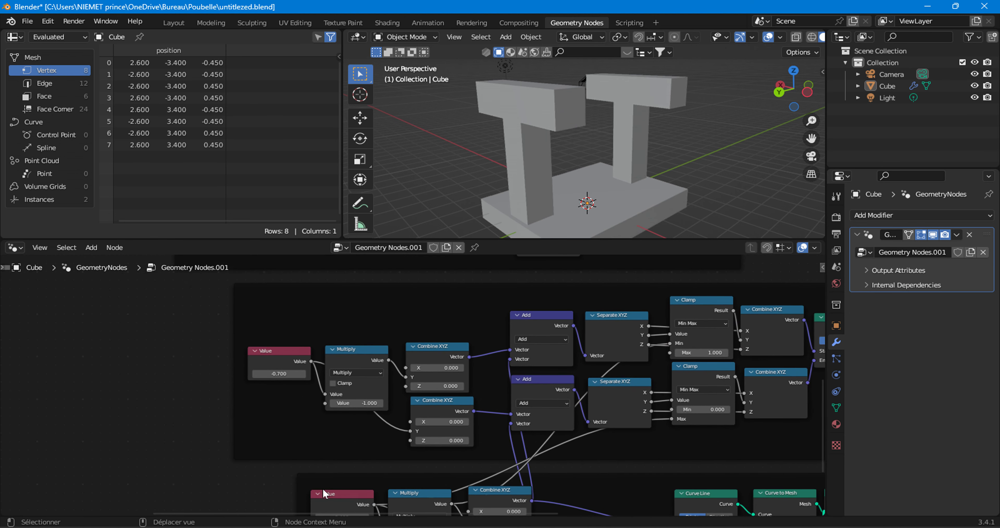
{"action": "mouse_move", "coordinate": [281, 375]}
{"action": "left_mouse_down"}
{"action": "mouse_move", "coordinate": [254, 374]}
{"action": "mouse_move", "coordinate": [281, 375]}
{"action": "left_mouse_up"}
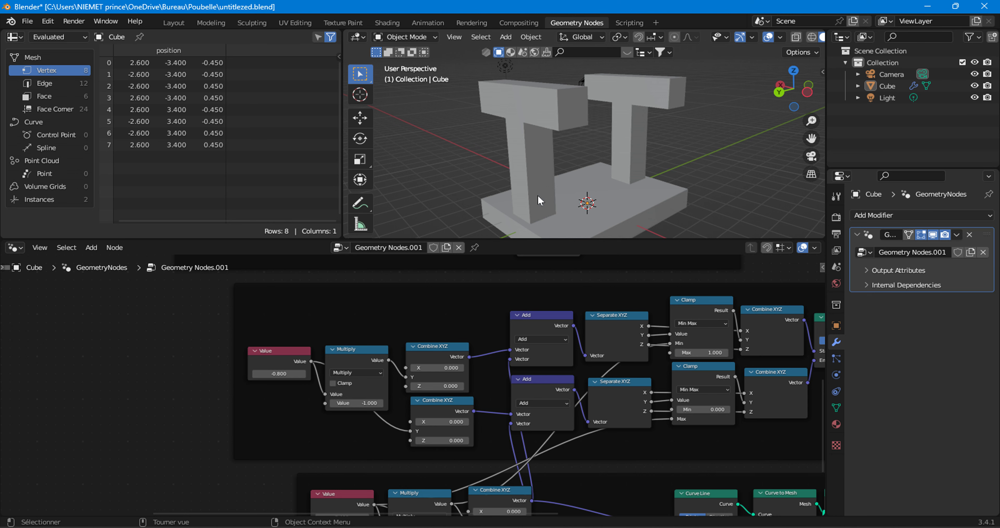
{"action": "left_click_drag", "start_coordinate": [300, 381], "coordinate": [286, 380]}
Step: Set the Value node that drives the posts' profile height to 0.800
{"action": "scroll", "coordinate": [334, 388], "scroll_direction": "up", "scroll_amount": 5}
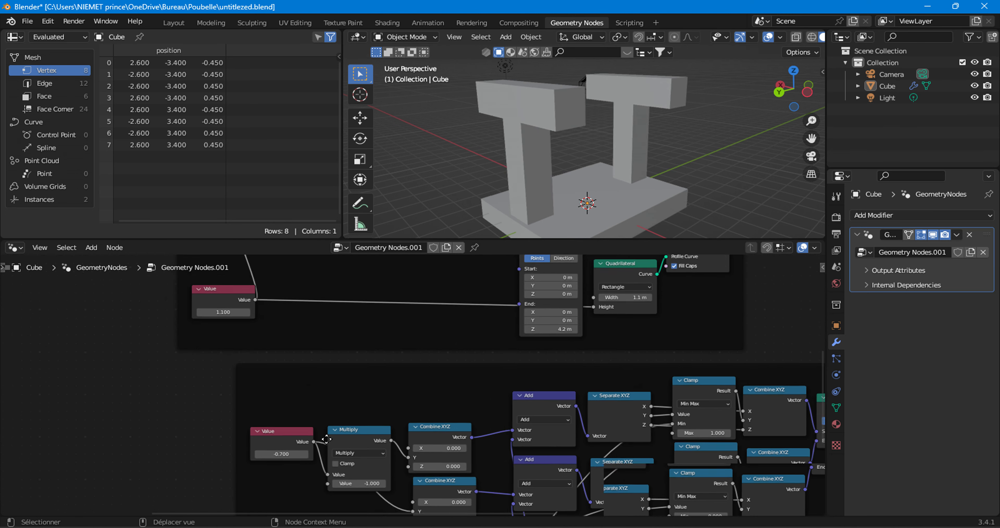
{"action": "scroll", "coordinate": [227, 421], "scroll_direction": "up", "scroll_amount": 2}
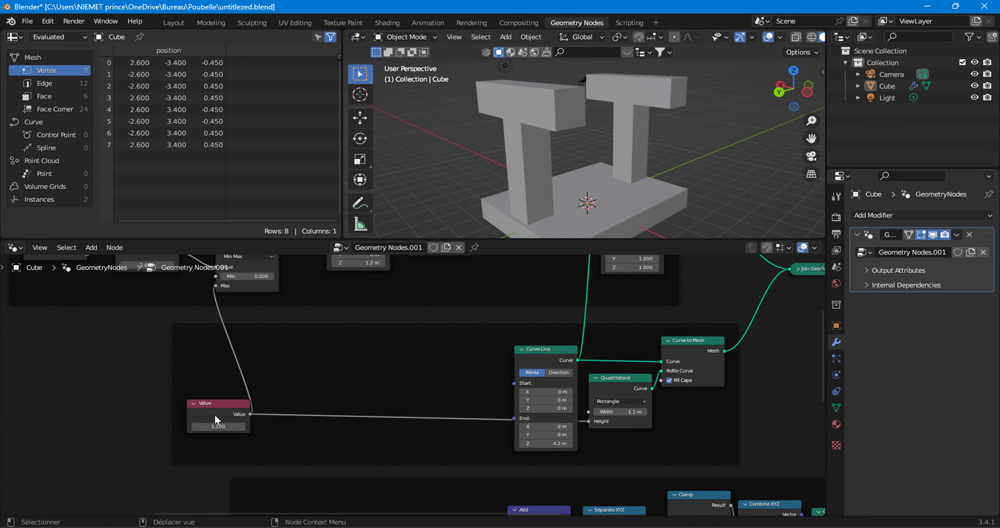
{"action": "left_click_drag", "start_coordinate": [220, 427], "coordinate": [230, 426]}
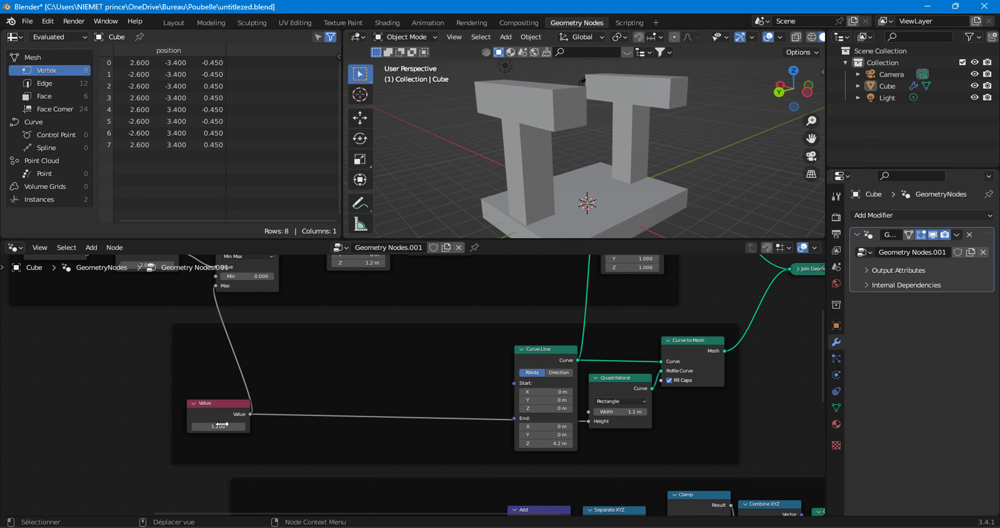
{"action": "mouse_move", "coordinate": [223, 425]}
{"action": "left_mouse_down"}
{"action": "mouse_move", "coordinate": [243, 425]}
{"action": "mouse_move", "coordinate": [210, 425]}
{"action": "left_mouse_up"}
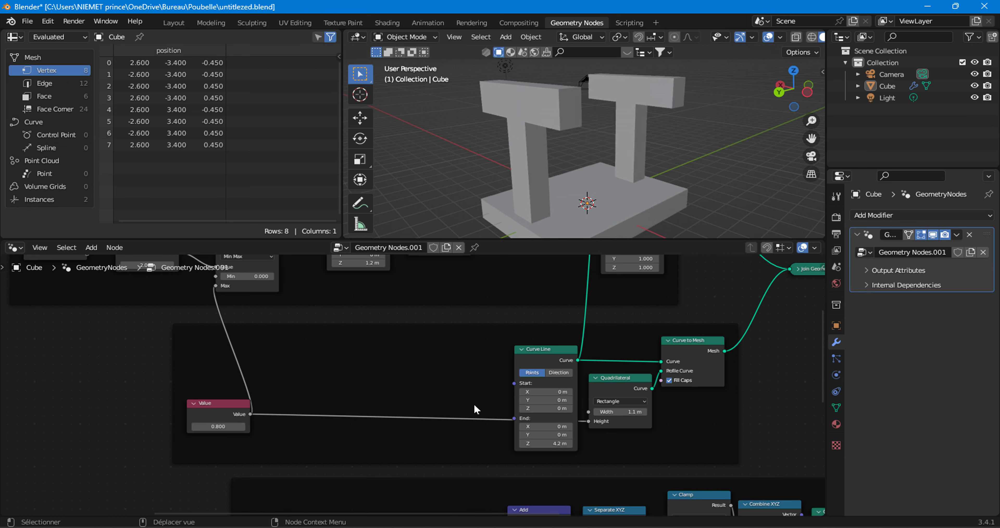
Step: Set the posts' Quadrilateral width to 2.3 m and their Curve Line end Z to 6.9 m
{"action": "left_click_drag", "start_coordinate": [620, 412], "coordinate": [646, 411]}
{"action": "left_click_drag", "start_coordinate": [553, 444], "coordinate": [575, 443]}
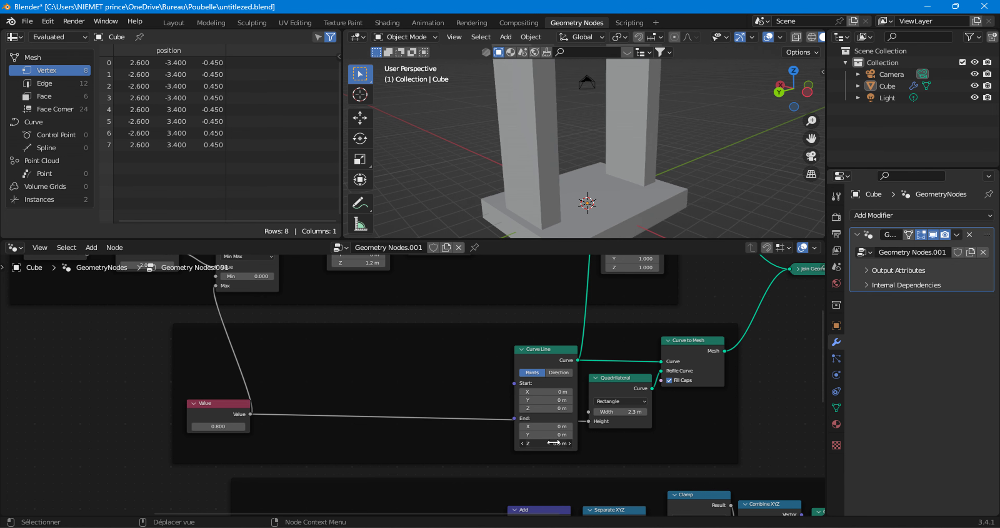
{"action": "scroll", "coordinate": [576, 196], "scroll_direction": "down", "scroll_amount": 1}
{"action": "scroll", "coordinate": [591, 177], "scroll_direction": "down", "scroll_amount": 1}
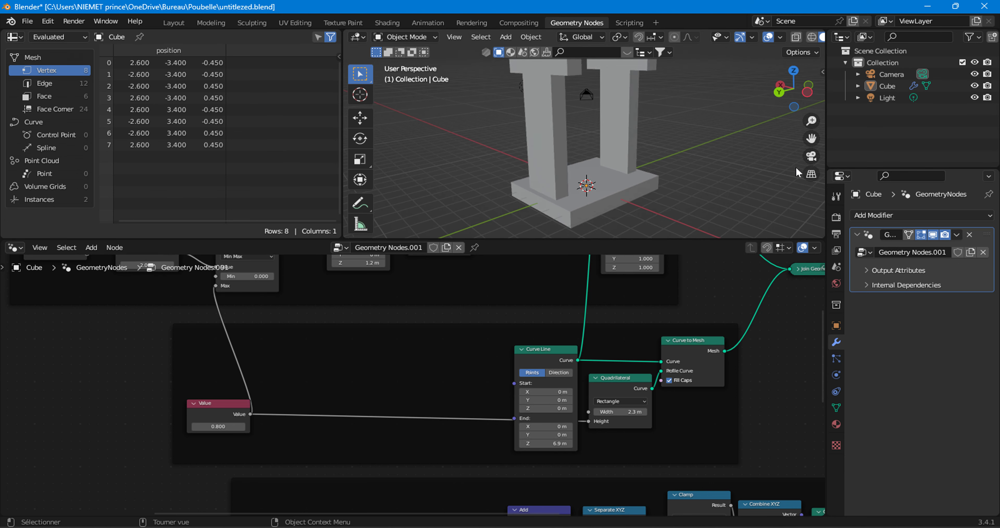
Step: Set the Value node feeding the Clamp node of the crossbars on top of the posts to 3.400
{"action": "left_click_drag", "start_coordinate": [811, 138], "coordinate": [812, 155]}
{"action": "scroll", "coordinate": [304, 397], "scroll_direction": "down", "scroll_amount": 5}
{"action": "middle_click_drag", "start_coordinate": [268, 349], "coordinate": [313, 471]}
{"action": "scroll", "coordinate": [587, 386], "scroll_direction": "up", "scroll_amount": 5}
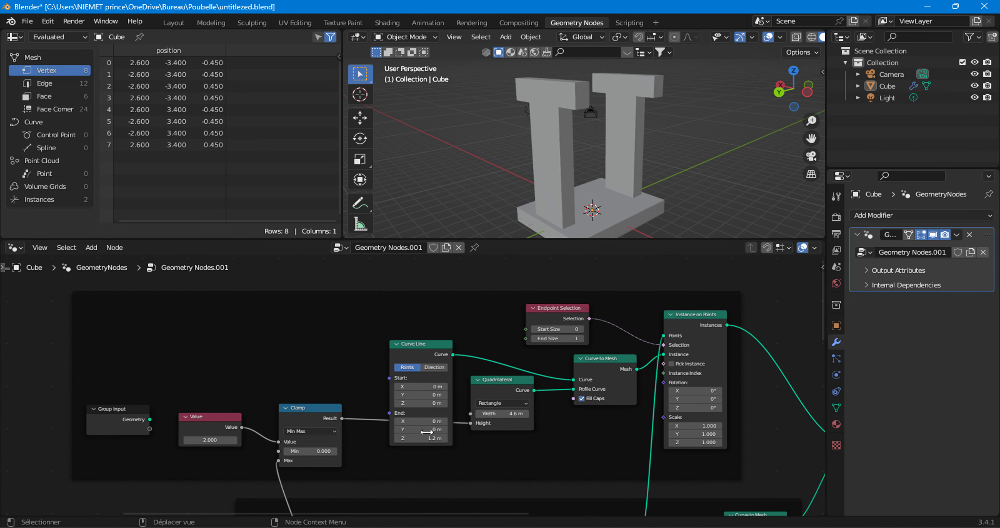
{"action": "scroll", "coordinate": [279, 466], "scroll_direction": "up", "scroll_amount": 1}
{"action": "left_click", "coordinate": [187, 451]}
{"action": "type", "text": "4.6"}
{"action": "key", "text": "Return"}
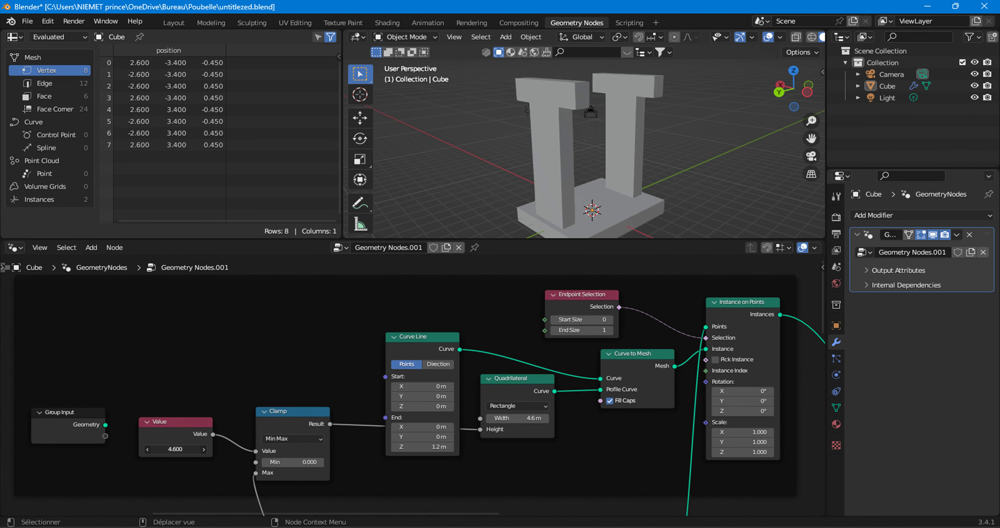
{"action": "mouse_move", "coordinate": [175, 449]}
{"action": "left_mouse_down"}
{"action": "mouse_move", "coordinate": [156, 449]}
{"action": "mouse_move", "coordinate": [184, 449]}
{"action": "left_mouse_up"}
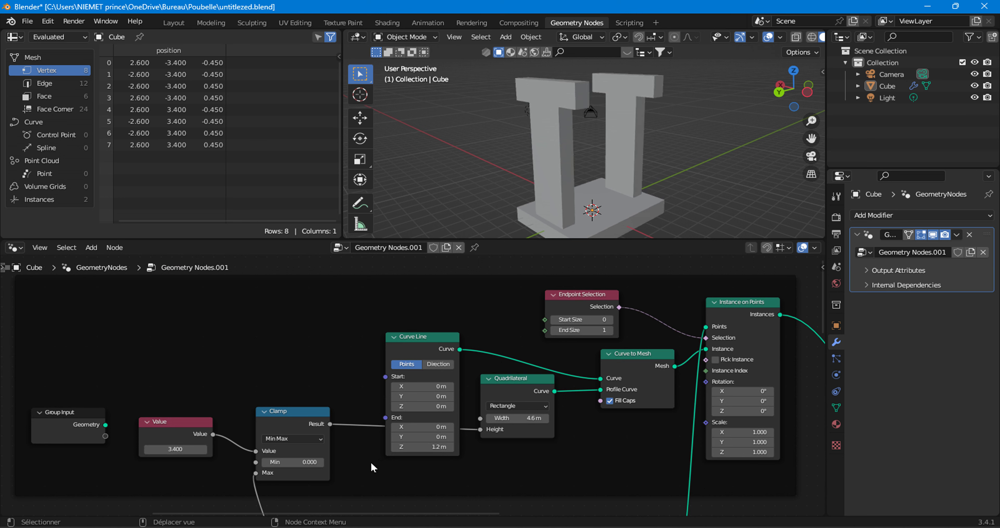
Step: Set the crossbars' Quadrilateral width to 5.1 m
{"action": "mouse_move", "coordinate": [518, 418]}
{"action": "left_mouse_down"}
{"action": "mouse_move", "coordinate": [536, 418]}
{"action": "mouse_move", "coordinate": [515, 418]}
{"action": "mouse_move", "coordinate": [525, 418]}
{"action": "left_mouse_up"}
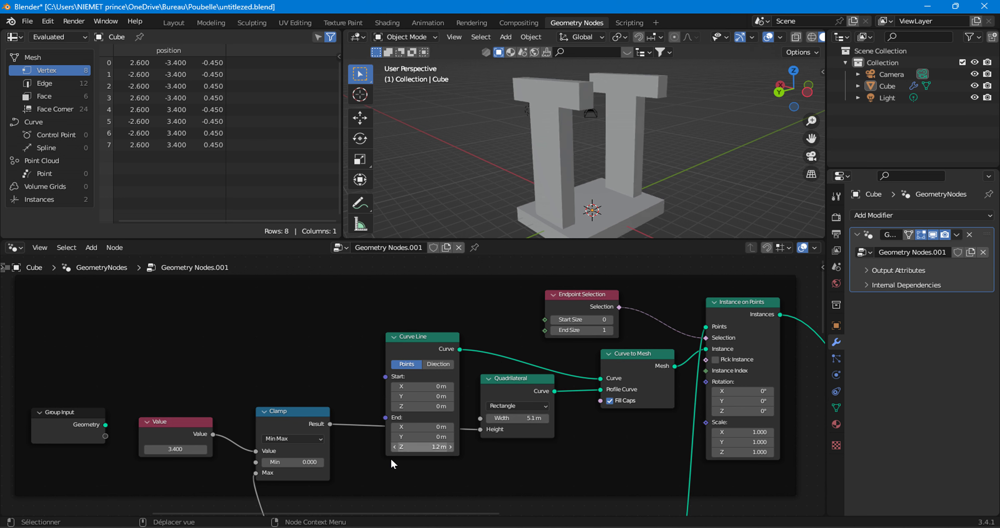
{"action": "mouse_move", "coordinate": [427, 447]}
{"action": "left_mouse_down"}
{"action": "mouse_move", "coordinate": [442, 446]}
{"action": "mouse_move", "coordinate": [429, 447]}
{"action": "left_mouse_up"}
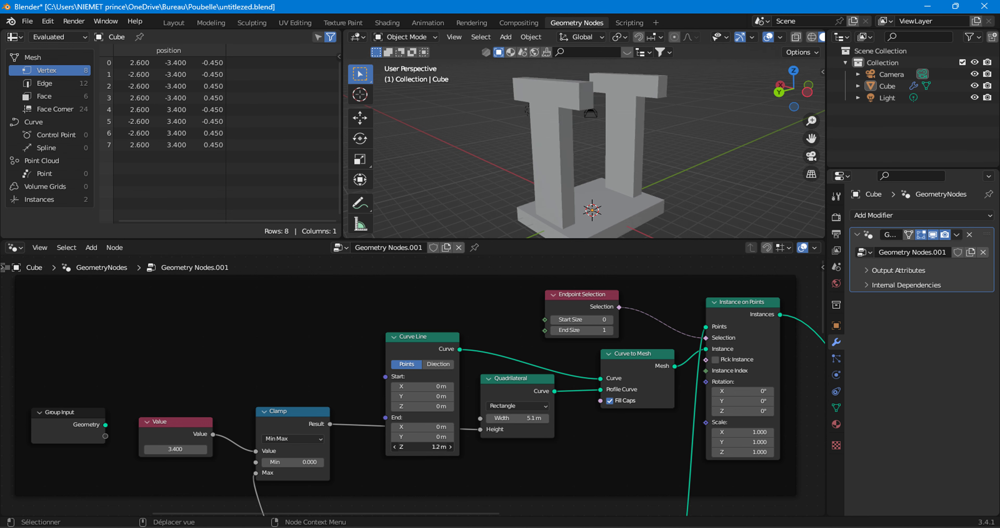
{"action": "scroll", "coordinate": [693, 358], "scroll_direction": "down", "scroll_amount": 2}
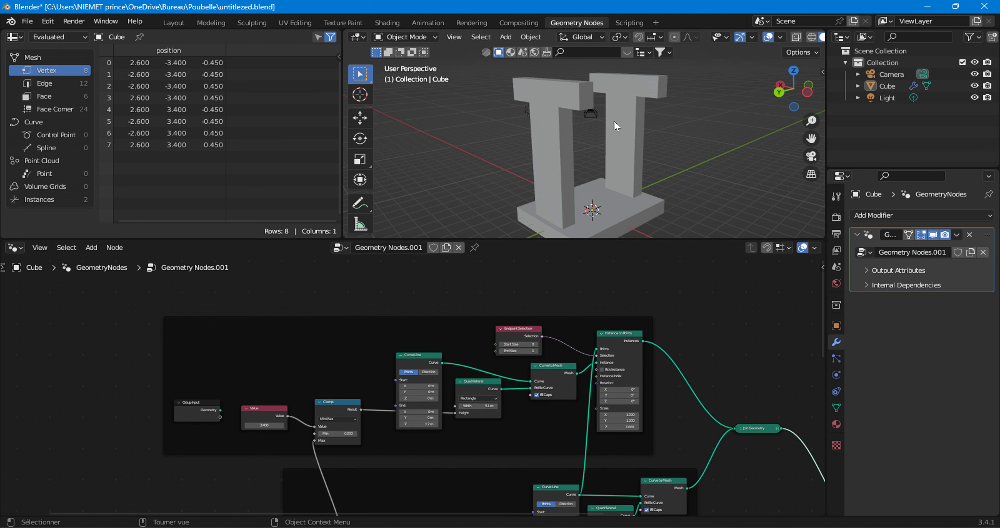
Step: Move the Group Output node up above the crossbar node frame
{"action": "middle_click_drag", "start_coordinate": [622, 129], "coordinate": [592, 148]}
{"action": "scroll", "coordinate": [566, 398], "scroll_direction": "down", "scroll_amount": 2}
{"action": "middle_click_drag", "start_coordinate": [567, 398], "coordinate": [465, 413]}
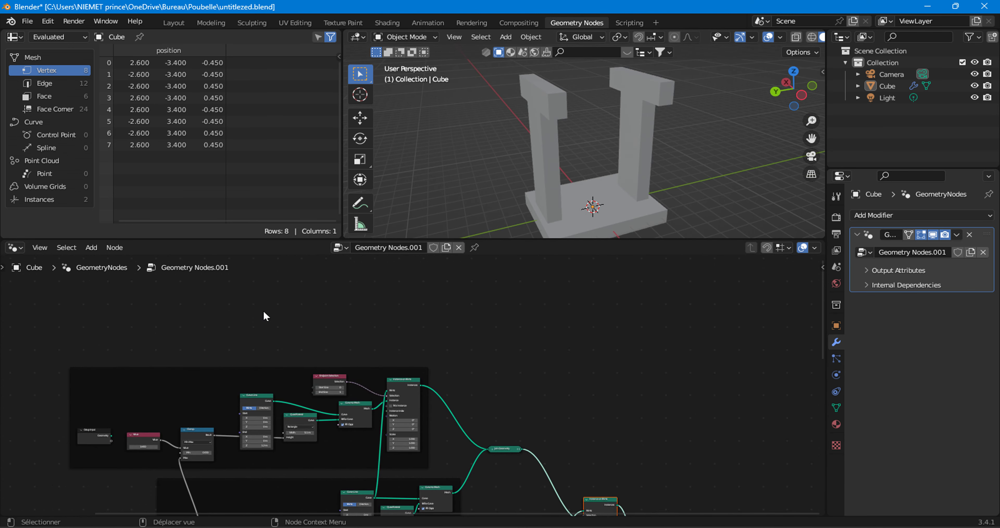
{"action": "middle_click_drag", "start_coordinate": [266, 316], "coordinate": [273, 342]}
{"action": "middle_click_drag", "start_coordinate": [505, 416], "coordinate": [457, 306]}
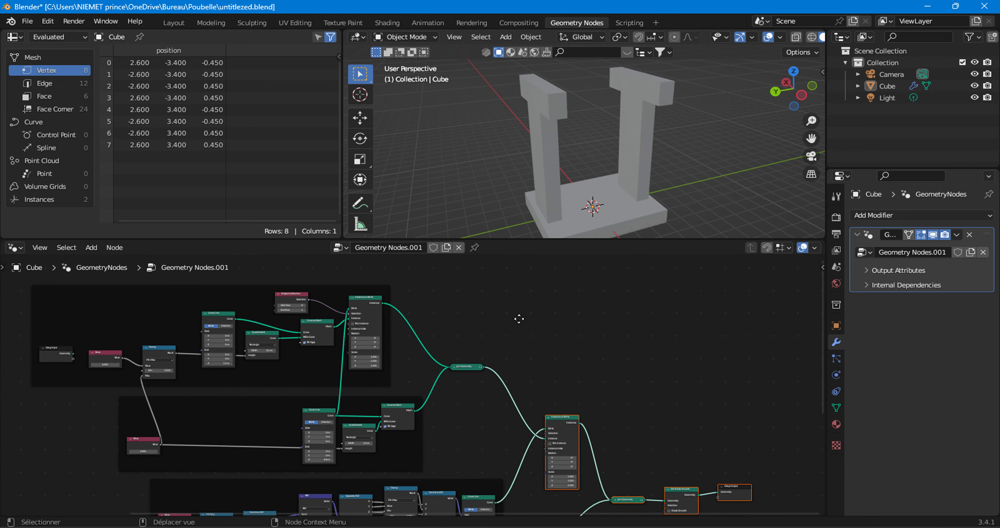
{"action": "left_click_drag", "start_coordinate": [724, 486], "coordinate": [406, 267]}
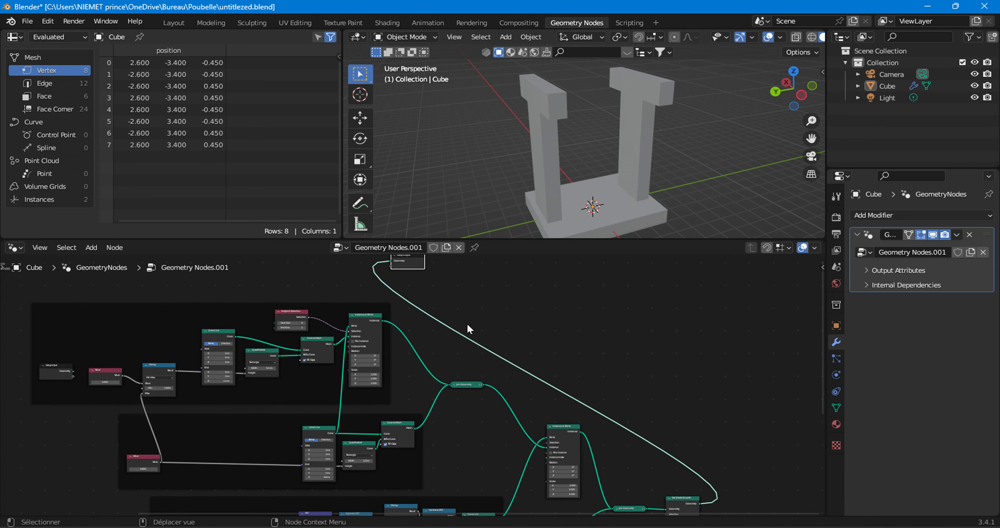
Step: Cut the geometry link going into the Group Output node
{"action": "middle_click_drag", "start_coordinate": [446, 344], "coordinate": [489, 418]}
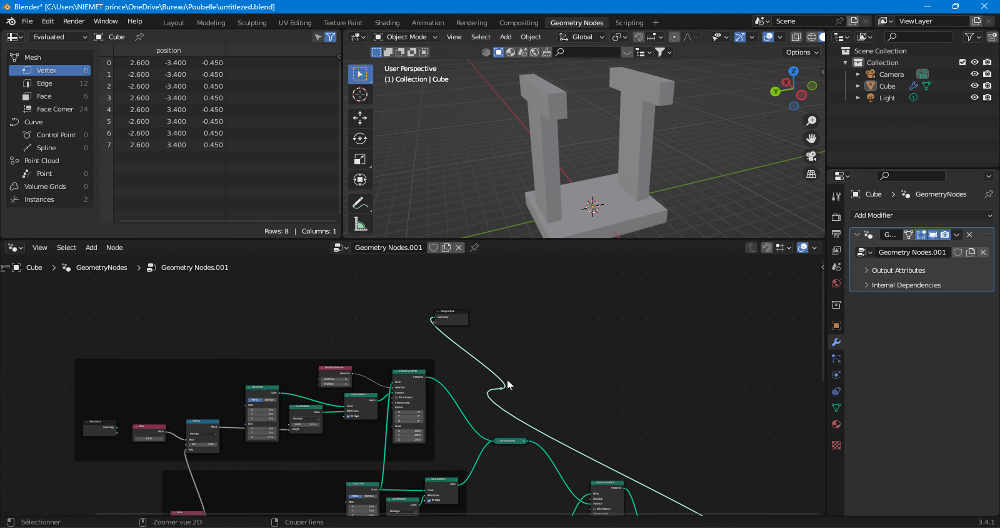
{"action": "key", "text": "ctrl+z"}
{"action": "right_click_drag", "start_coordinate": [507, 379], "coordinate": [479, 400], "text": "ctrl"}
{"action": "scroll", "coordinate": [472, 361], "scroll_direction": "up", "scroll_amount": 12}
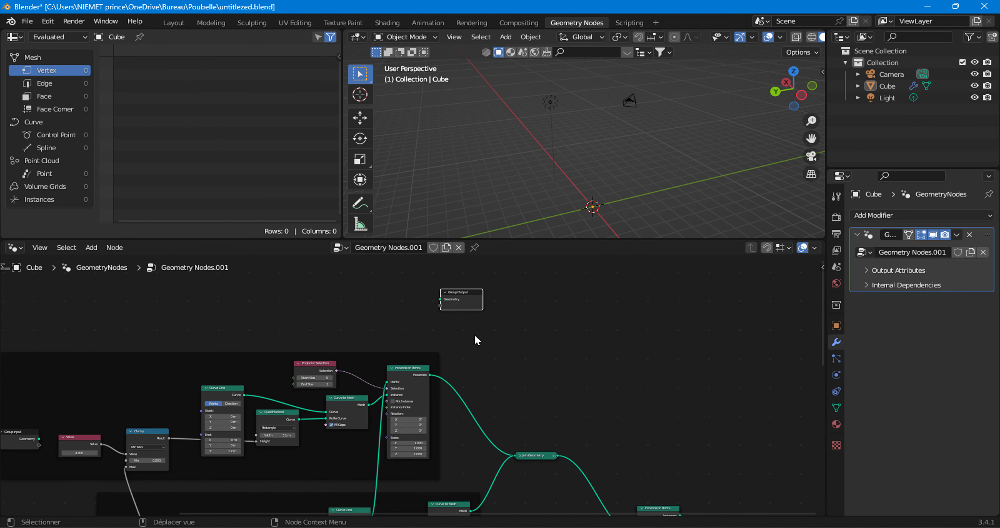
Step: Connect the crossbar Curve Line's Curve output directly to the Group Output's Geometry input
{"action": "scroll", "coordinate": [267, 346], "scroll_direction": "down", "scroll_amount": 4}
{"action": "middle_click_drag", "start_coordinate": [267, 347], "coordinate": [366, 405]}
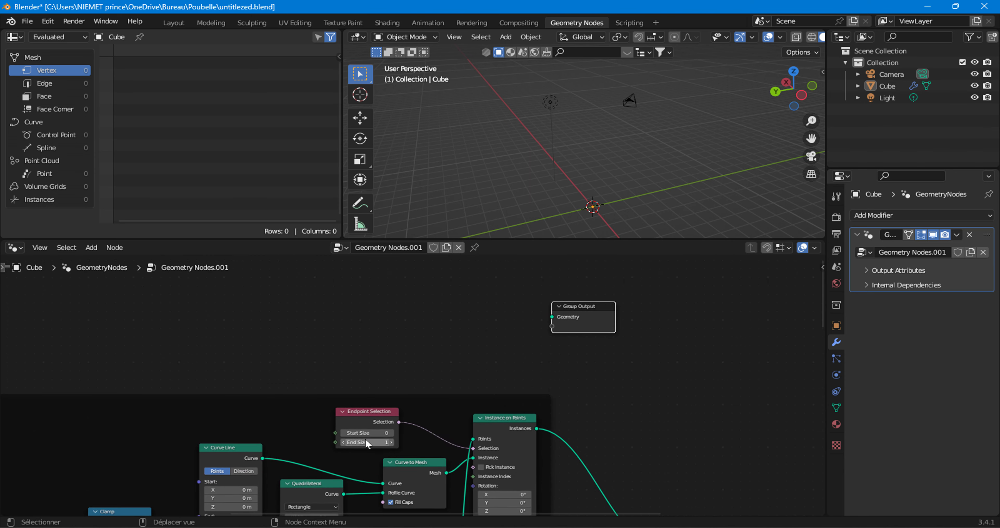
{"action": "left_click_drag", "start_coordinate": [263, 460], "coordinate": [552, 317]}
{"action": "scroll", "coordinate": [595, 142], "scroll_direction": "down", "scroll_amount": 3}
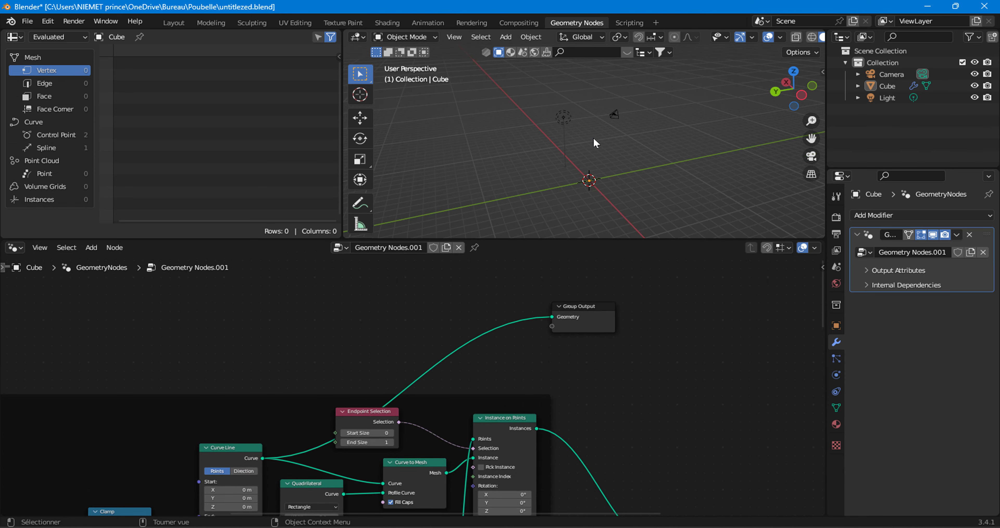
Step: Cut the geometry link between the crossbar Curve Line and the Group Output node
{"action": "left_click", "coordinate": [775, 92]}
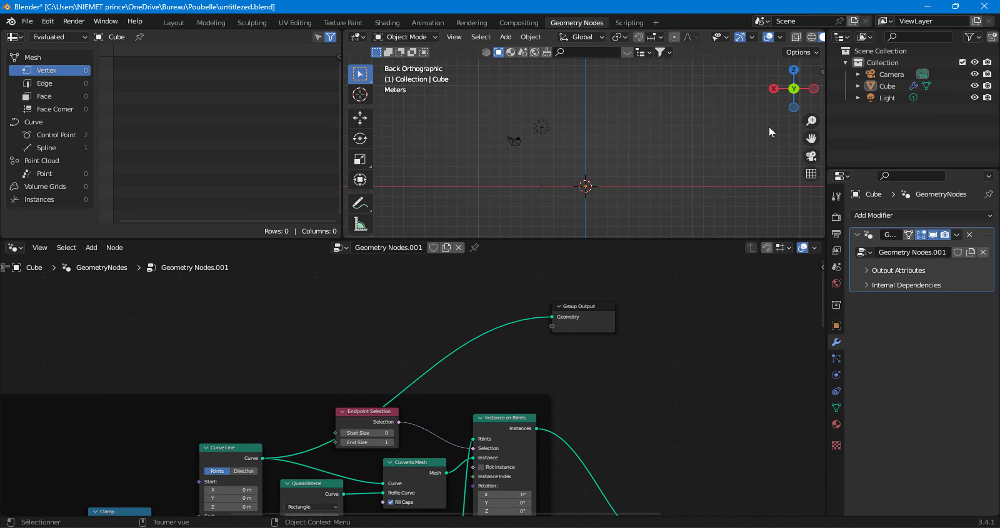
{"action": "left_click_drag", "start_coordinate": [811, 138], "coordinate": [803, 82]}
{"action": "middle_click_drag", "start_coordinate": [532, 76], "coordinate": [598, 109]}
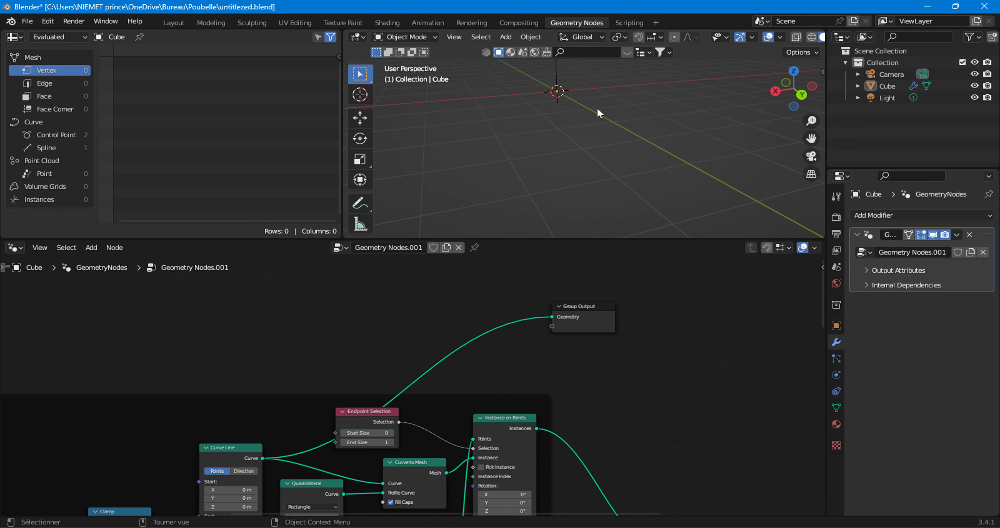
{"action": "left_click_drag", "start_coordinate": [811, 134], "coordinate": [831, 194]}
{"action": "scroll", "coordinate": [614, 146], "scroll_direction": "up", "scroll_amount": 5}
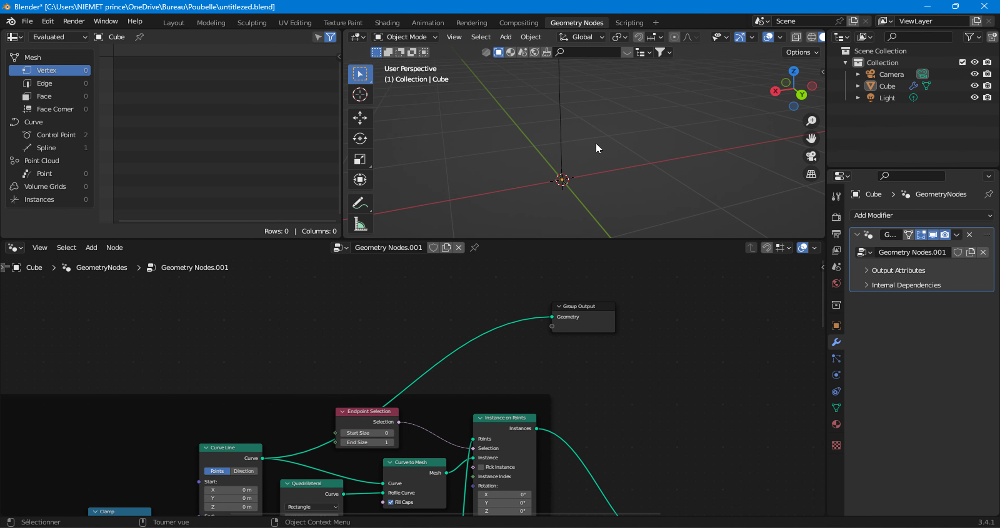
{"action": "middle_click_drag", "start_coordinate": [392, 418], "coordinate": [404, 453]}
{"action": "right_click_drag", "start_coordinate": [466, 371], "coordinate": [494, 404], "text": "ctrl"}
Step: Move the Group Output node into an empty area of the node tree, away from the existing frames
{"action": "middle_click_drag", "start_coordinate": [485, 419], "coordinate": [466, 510]}
{"action": "scroll", "coordinate": [607, 421], "scroll_direction": "down", "scroll_amount": 1}
{"action": "scroll", "coordinate": [606, 420], "scroll_direction": "down", "scroll_amount": 4}
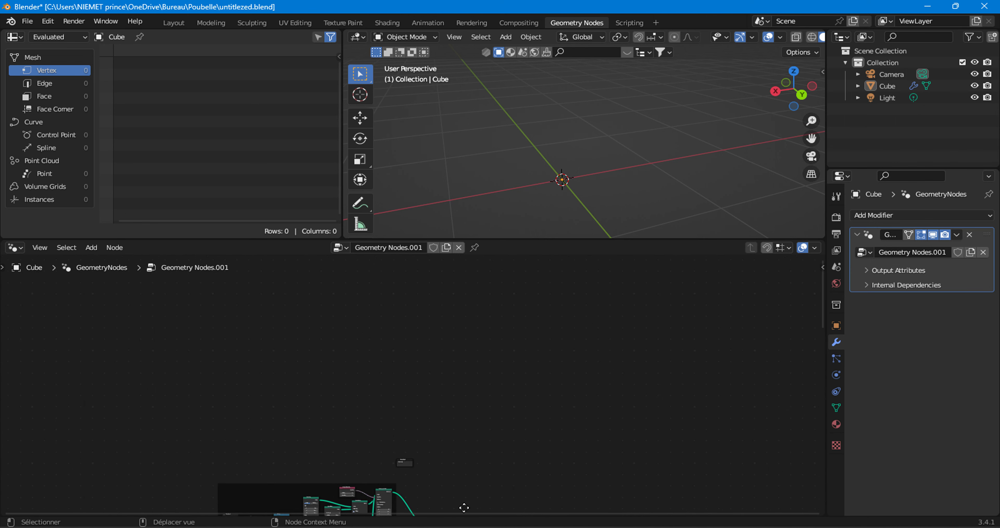
{"action": "scroll", "coordinate": [459, 476], "scroll_direction": "up", "scroll_amount": 5}
{"action": "middle_click_drag", "start_coordinate": [446, 475], "coordinate": [448, 416]}
{"action": "scroll", "coordinate": [448, 415], "scroll_direction": "up", "scroll_amount": 3}
{"action": "left_click_drag", "start_coordinate": [401, 474], "coordinate": [542, 428]}
{"action": "middle_click_drag", "start_coordinate": [484, 462], "coordinate": [544, 438]}
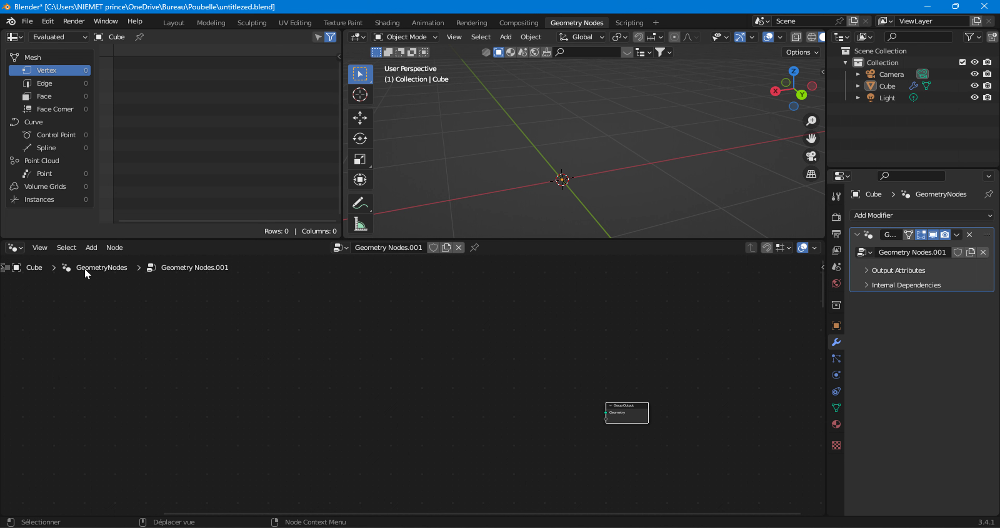
Step: Add a Curve Circle node in the empty area and connect its Curve output to the Geometry input of the Group Output, moved closer
{"action": "left_click", "coordinate": [93, 249]}
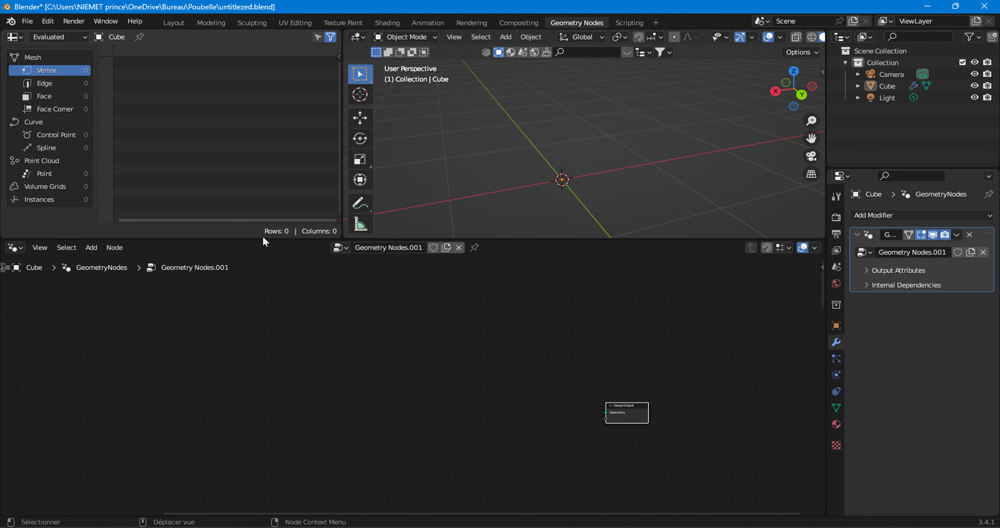
{"action": "left_click_drag", "start_coordinate": [263, 252], "coordinate": [263, 267]}
{"action": "left_click", "coordinate": [92, 275]}
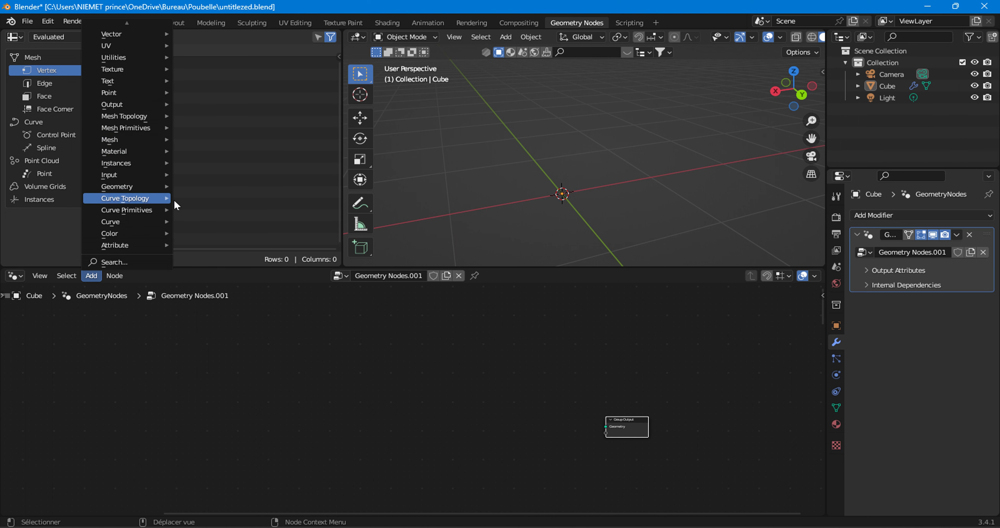
{"action": "mouse_move", "coordinate": [155, 210]}
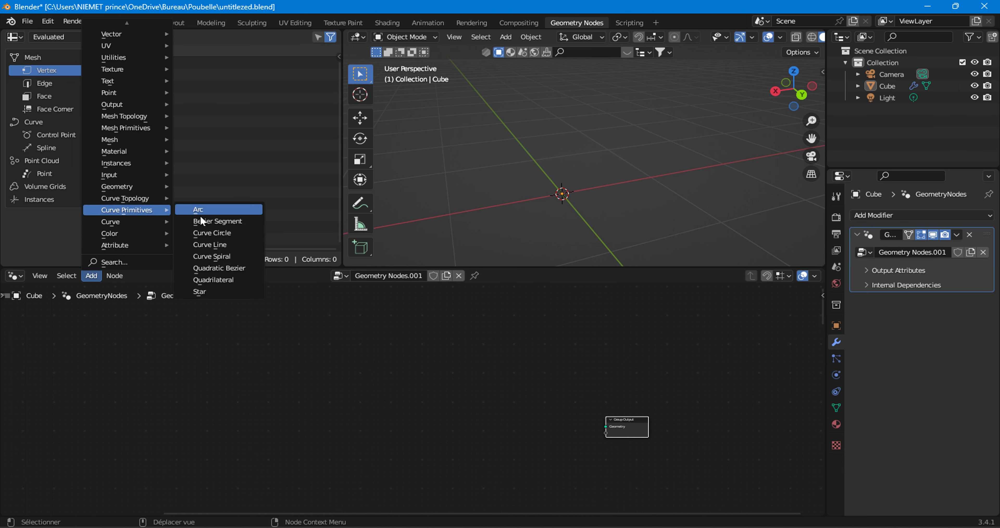
{"action": "left_click", "coordinate": [206, 233]}
{"action": "left_click", "coordinate": [272, 405]}
{"action": "scroll", "coordinate": [408, 427], "scroll_direction": "up", "scroll_amount": 2}
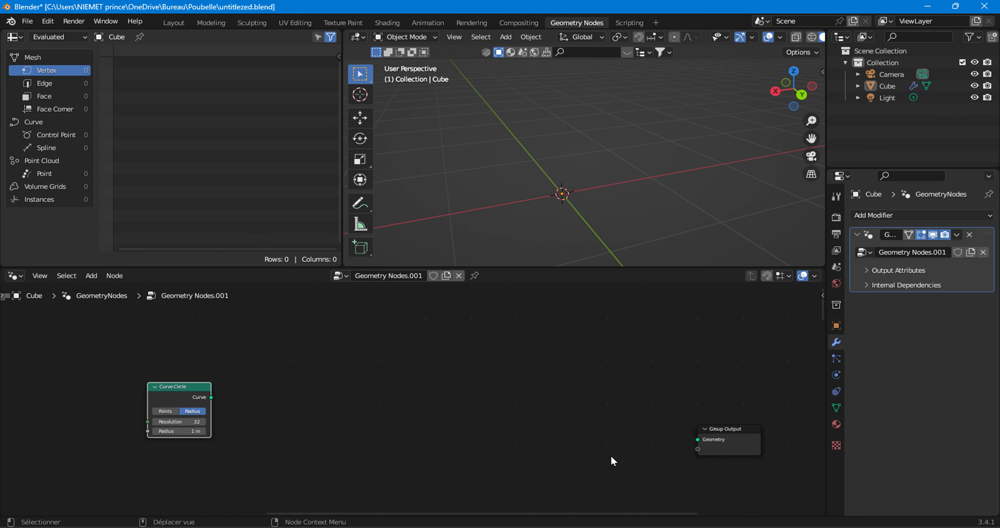
{"action": "left_click_drag", "start_coordinate": [730, 441], "coordinate": [396, 409]}
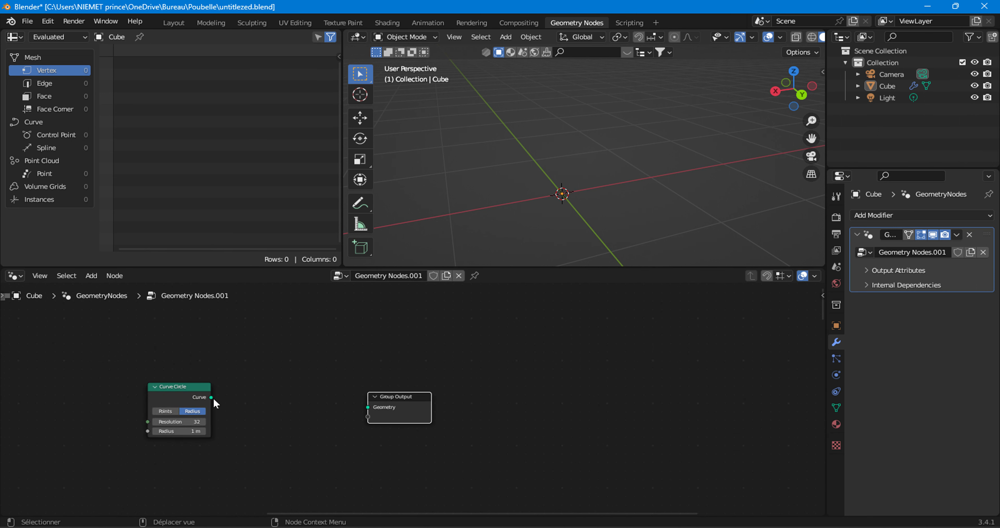
{"action": "left_click_drag", "start_coordinate": [211, 397], "coordinate": [462, 406]}
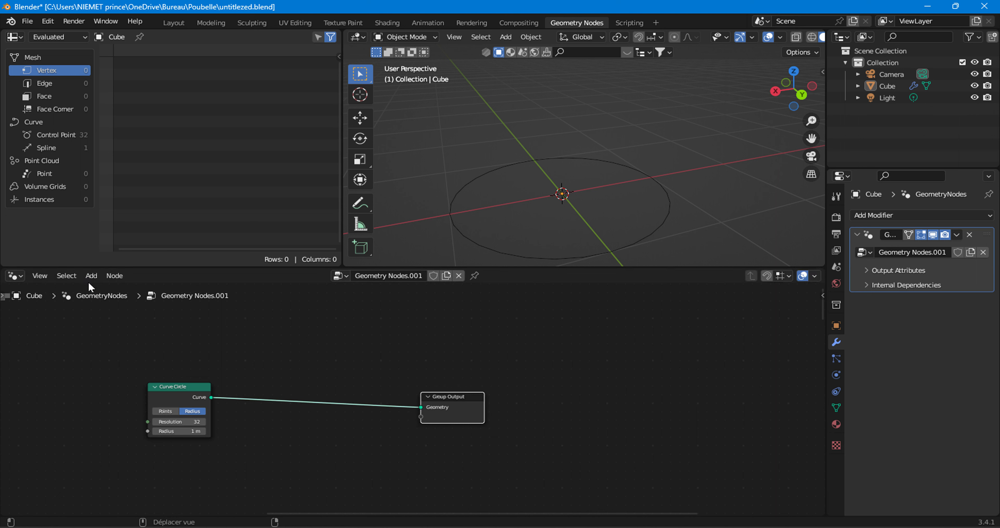
Step: Insert a Transform node between the Curve Circle and the Group Output, and set its Y rotation to 90°
{"action": "left_click", "coordinate": [95, 277]}
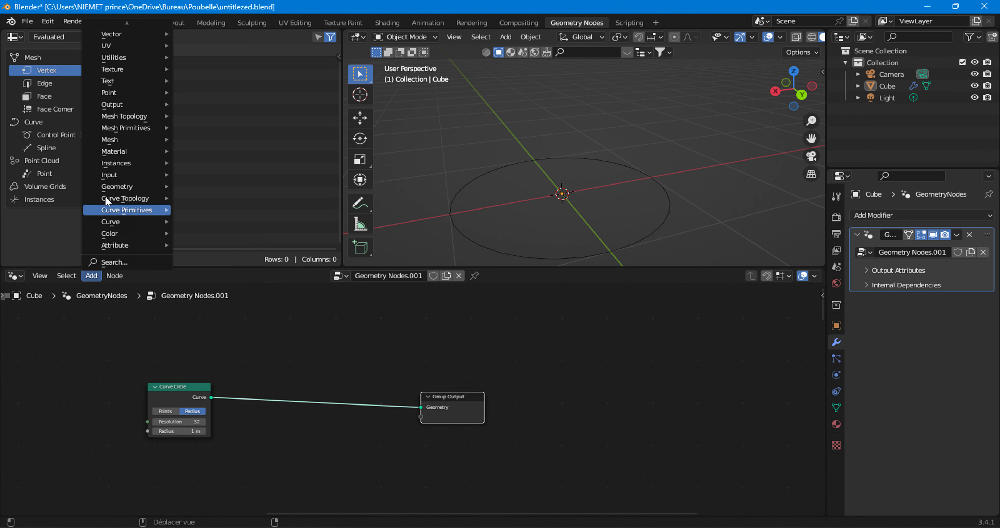
{"action": "mouse_move", "coordinate": [126, 190]}
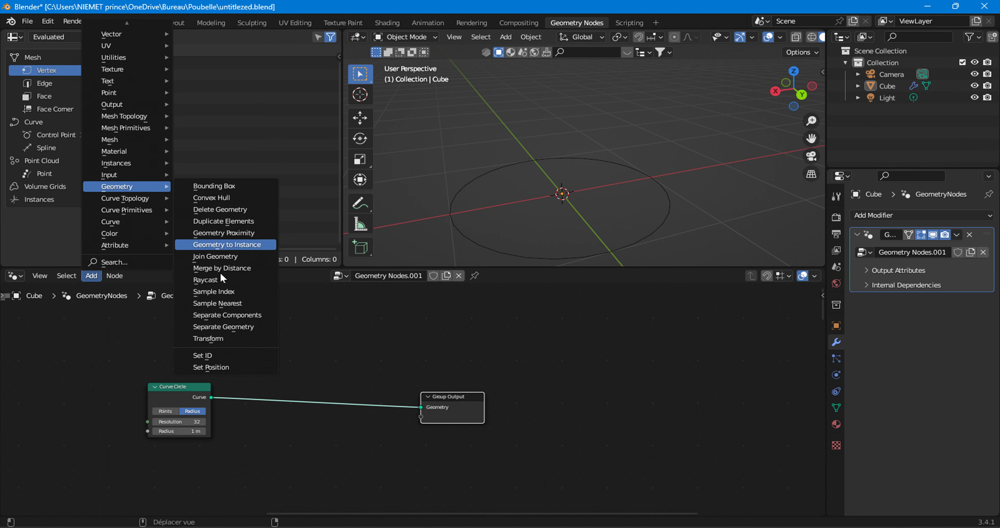
{"action": "left_click", "coordinate": [223, 339]}
{"action": "left_click", "coordinate": [330, 426]}
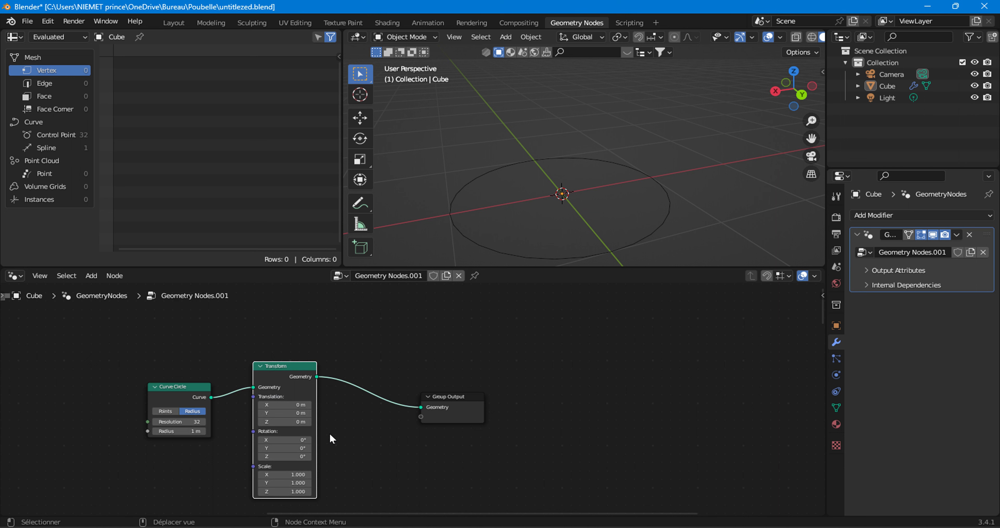
{"action": "left_click", "coordinate": [298, 448]}
{"action": "key", "text": "Return"}
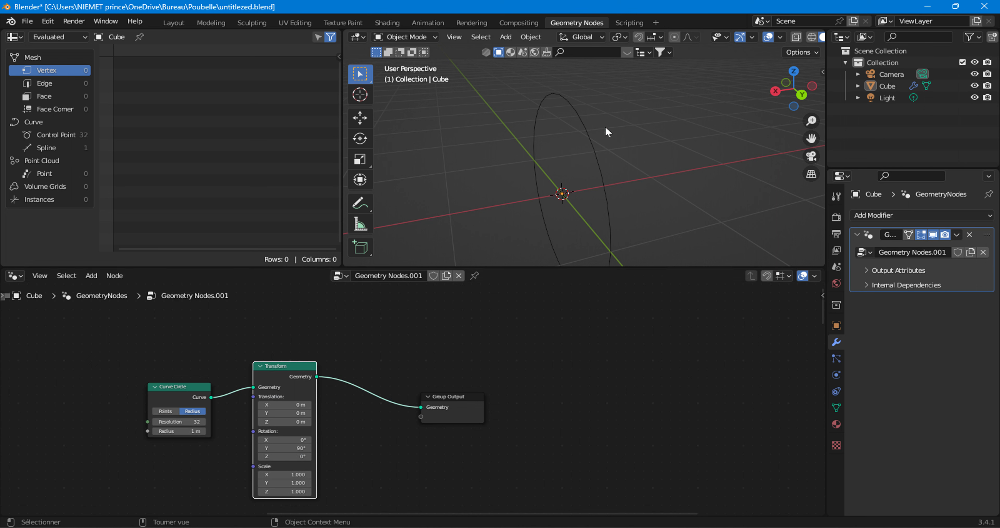
Step: Collapse the Transform node next to the Curve Circle and add a second Curve Circle node below it
{"action": "left_click_drag", "start_coordinate": [268, 381], "coordinate": [233, 393]}
{"action": "left_click", "coordinate": [252, 385]}
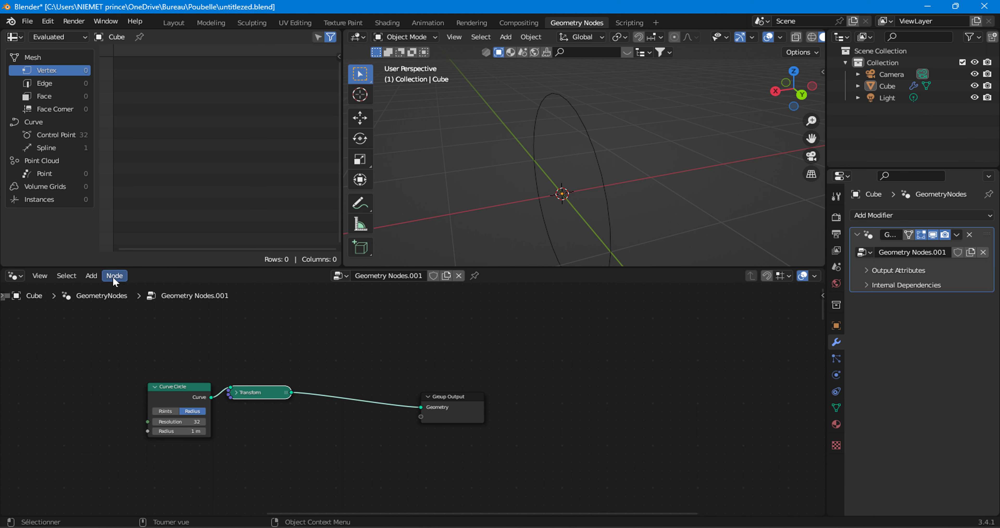
{"action": "left_click", "coordinate": [91, 275]}
{"action": "mouse_move", "coordinate": [103, 185]}
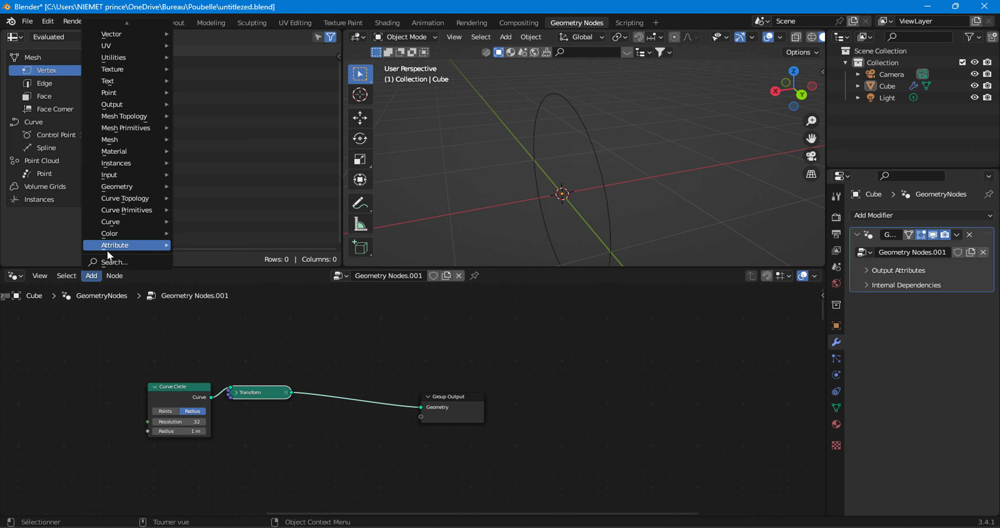
{"action": "mouse_move", "coordinate": [109, 222]}
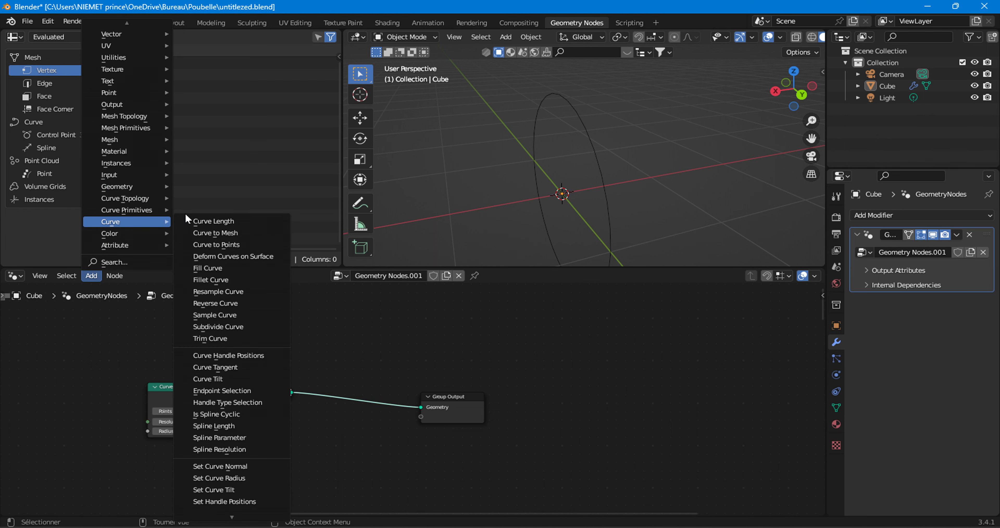
{"action": "left_click", "coordinate": [92, 276]}
{"action": "mouse_move", "coordinate": [107, 220]}
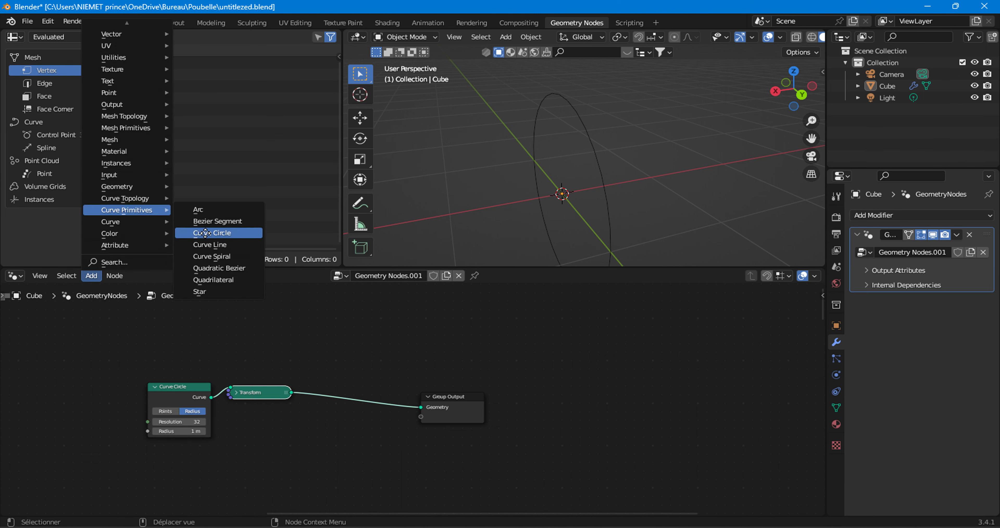
{"action": "left_click", "coordinate": [204, 233]}
{"action": "left_click", "coordinate": [260, 418]}
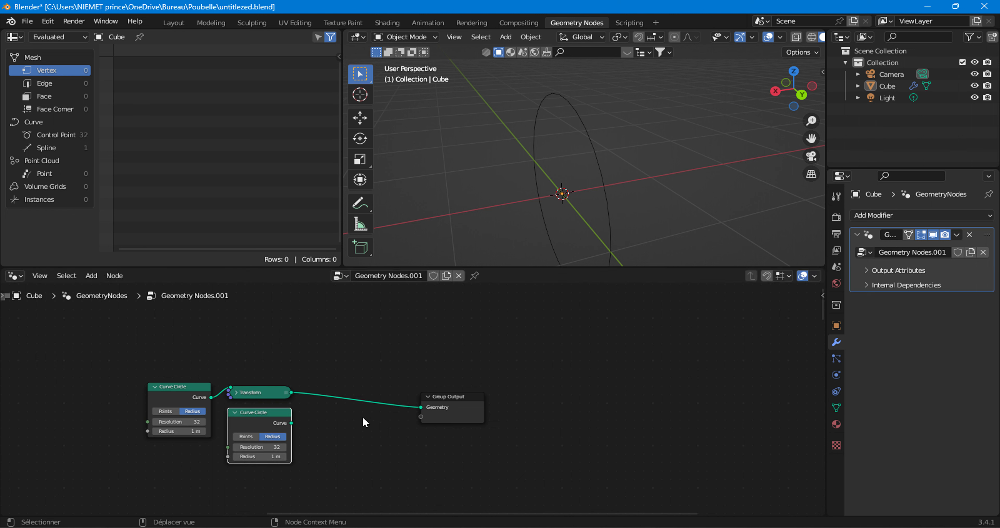
Step: Insert a Curve to Mesh node before the Group Output and connect the second Curve Circle to its Profile Curve input
{"action": "left_click_drag", "start_coordinate": [432, 412], "coordinate": [443, 402]}
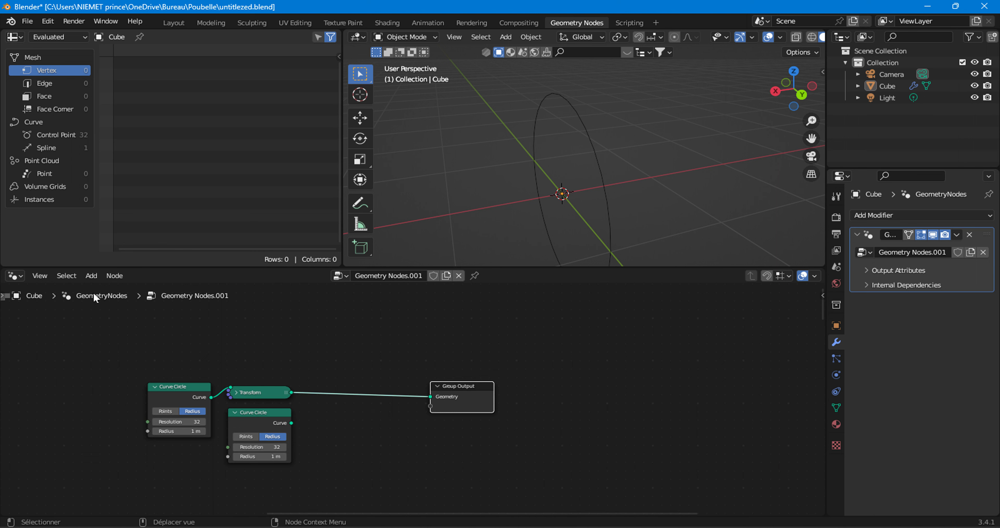
{"action": "left_click", "coordinate": [91, 275]}
{"action": "mouse_move", "coordinate": [106, 222]}
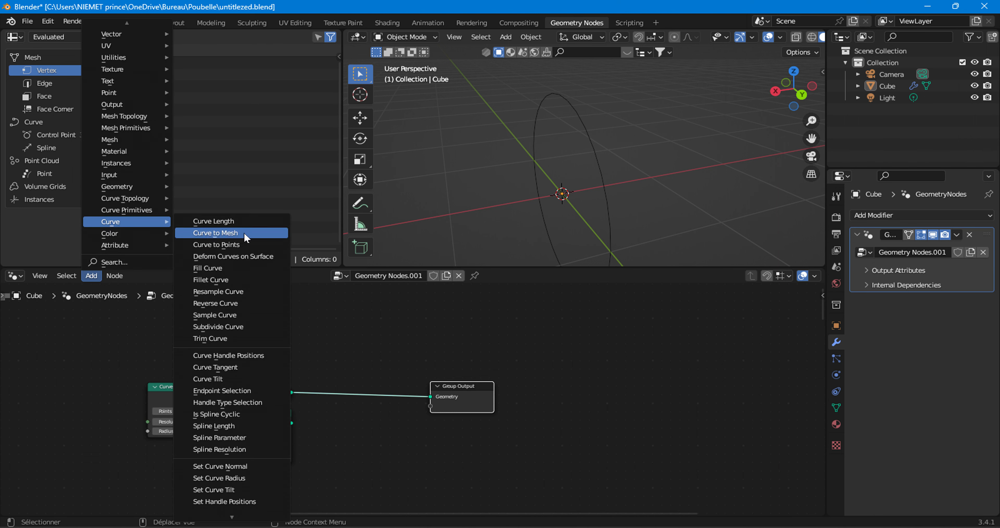
{"action": "left_click", "coordinate": [215, 233]}
{"action": "left_click", "coordinate": [305, 416]}
{"action": "left_click_drag", "start_coordinate": [296, 420], "coordinate": [328, 410]}
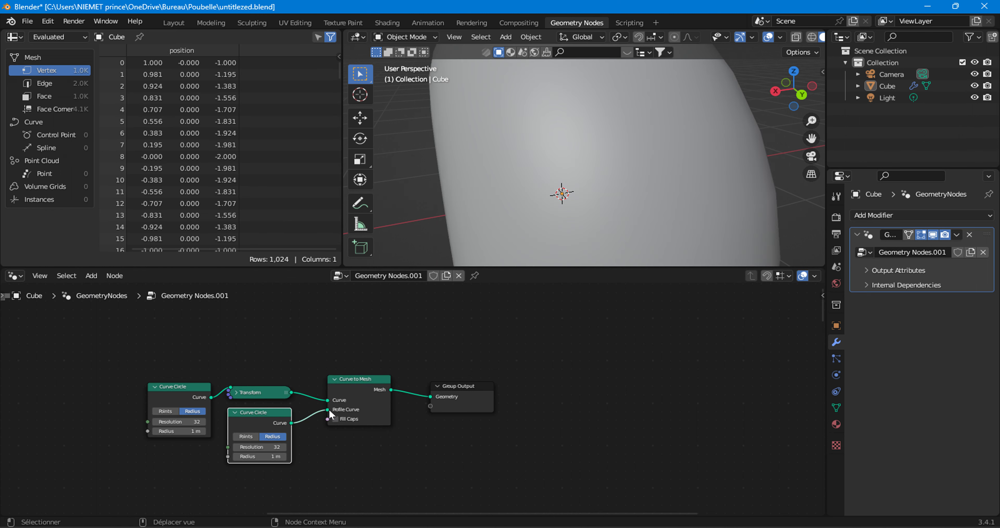
Step: Set the radius of the profile Curve Circle to 0.1 m
{"action": "middle_click_drag", "start_coordinate": [524, 228], "coordinate": [599, 210]}
{"action": "scroll", "coordinate": [611, 204], "scroll_direction": "down", "scroll_amount": 3}
{"action": "scroll", "coordinate": [611, 204], "scroll_direction": "up", "scroll_amount": 2}
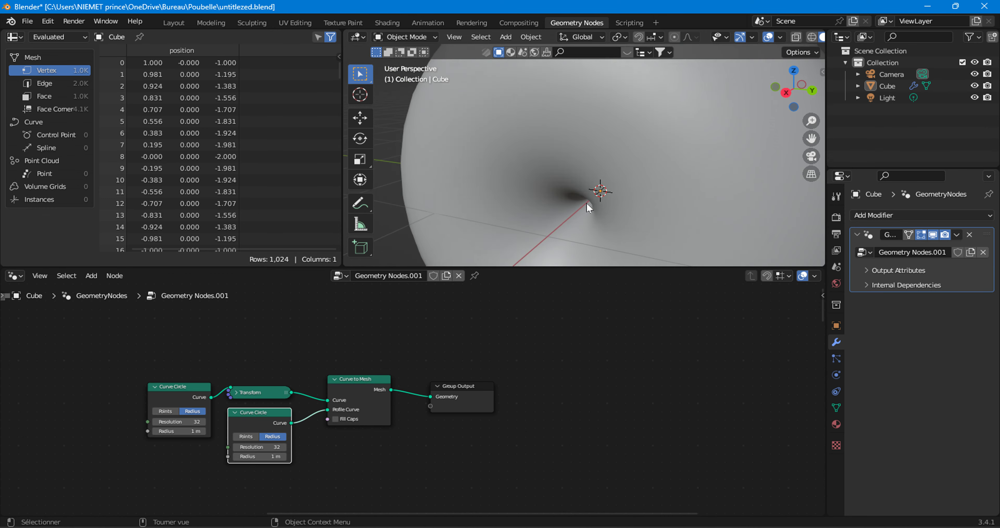
{"action": "scroll", "coordinate": [308, 418], "scroll_direction": "up", "scroll_amount": 3}
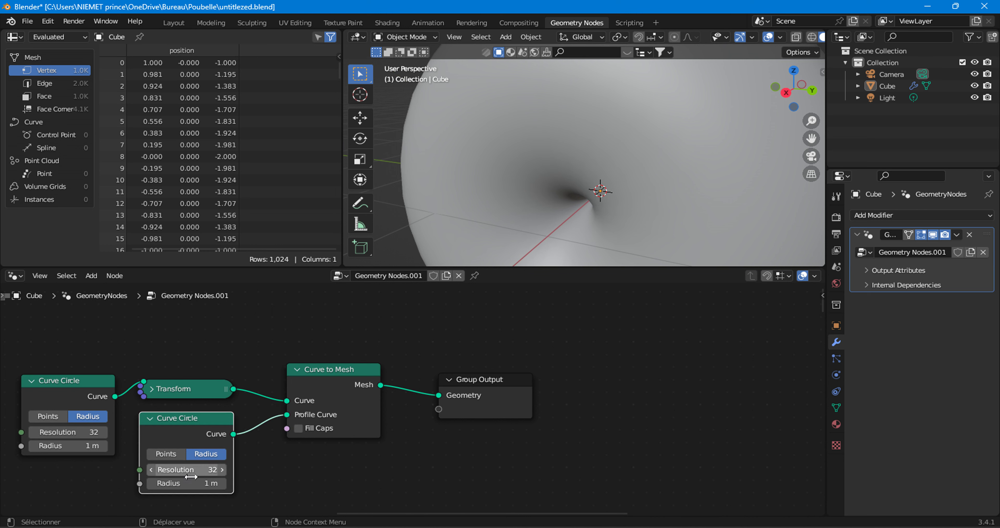
{"action": "left_click", "coordinate": [208, 483]}
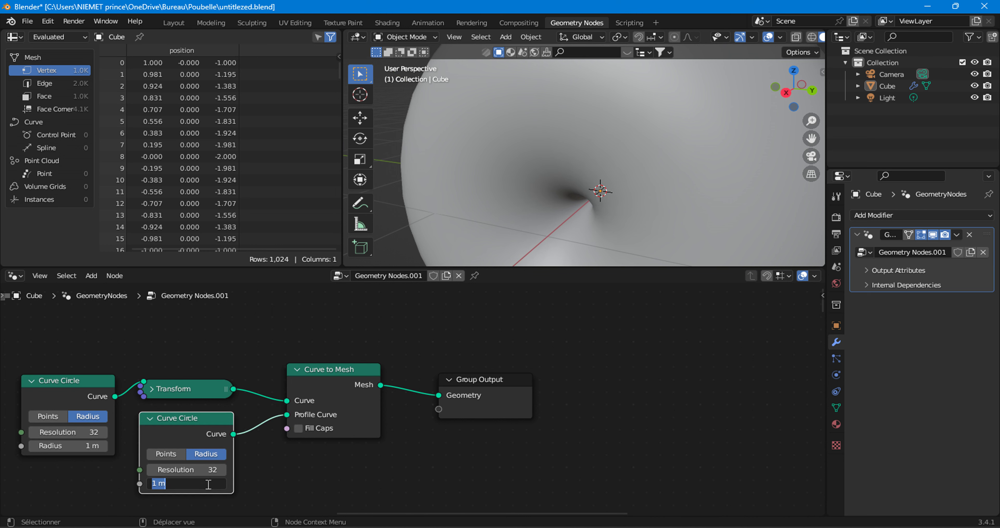
{"action": "key", "text": "Return"}
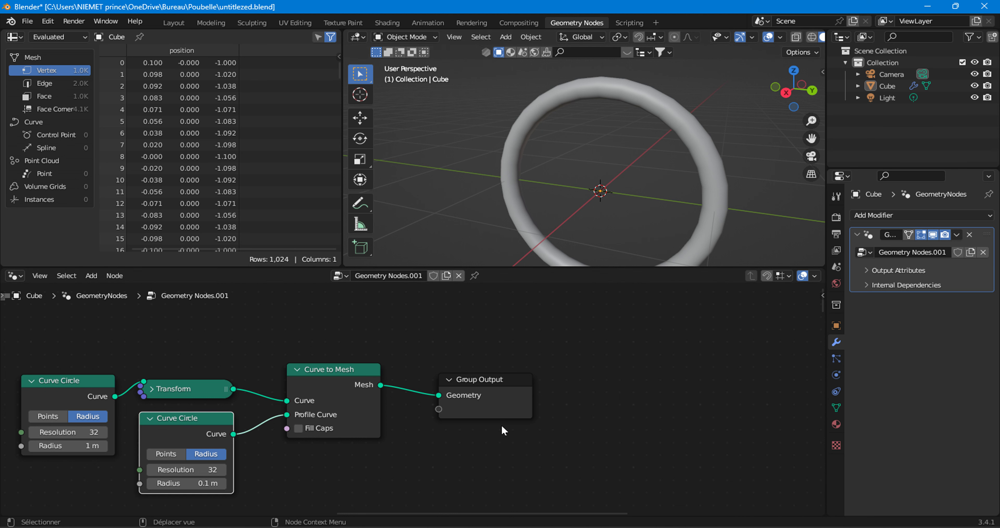
Step: Add a Curve Line node below the Curve to Mesh node and connect its Curve output to the Group Output's Geometry input
{"action": "scroll", "coordinate": [501, 424], "scroll_direction": "down", "scroll_amount": 2}
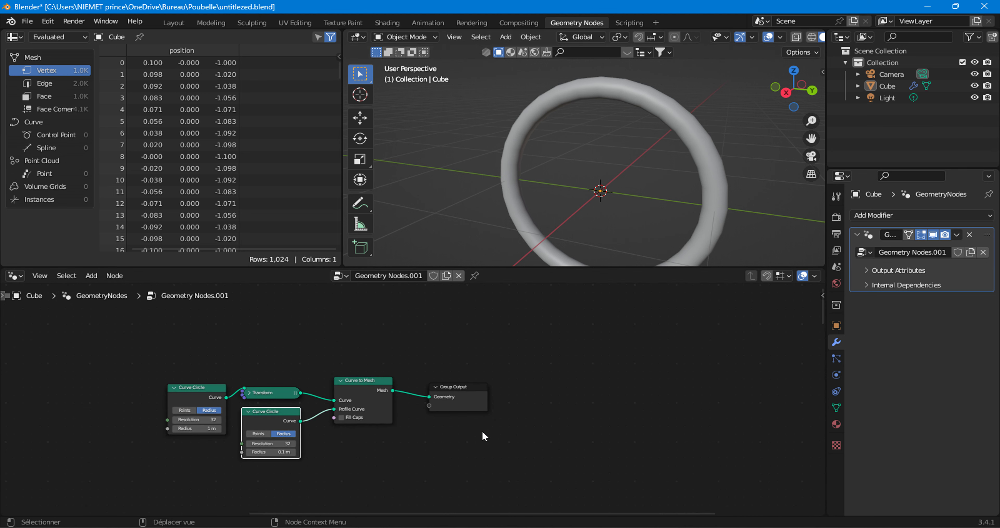
{"action": "middle_click_drag", "start_coordinate": [609, 154], "coordinate": [557, 199]}
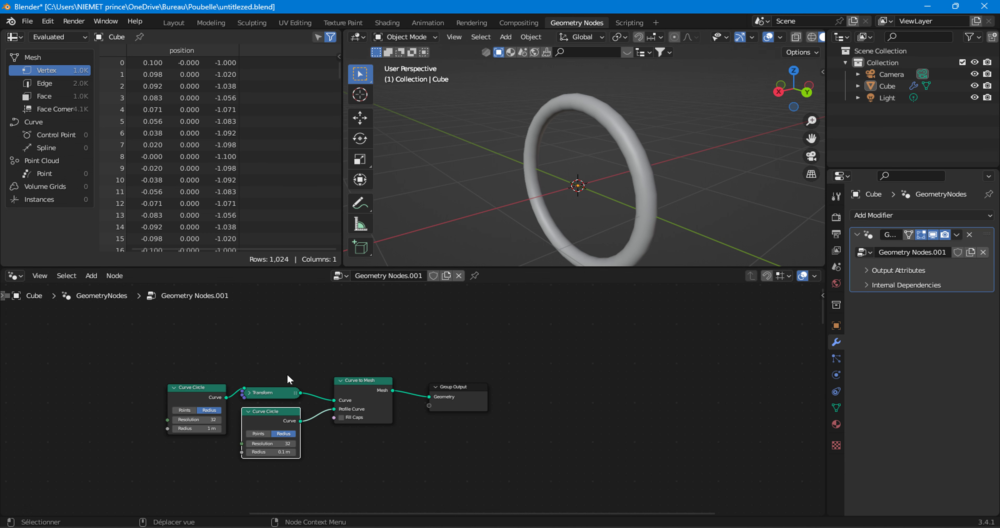
{"action": "middle_click_drag", "start_coordinate": [293, 365], "coordinate": [298, 331]}
{"action": "scroll", "coordinate": [294, 337], "scroll_direction": "down", "scroll_amount": 1}
{"action": "left_click", "coordinate": [91, 276]}
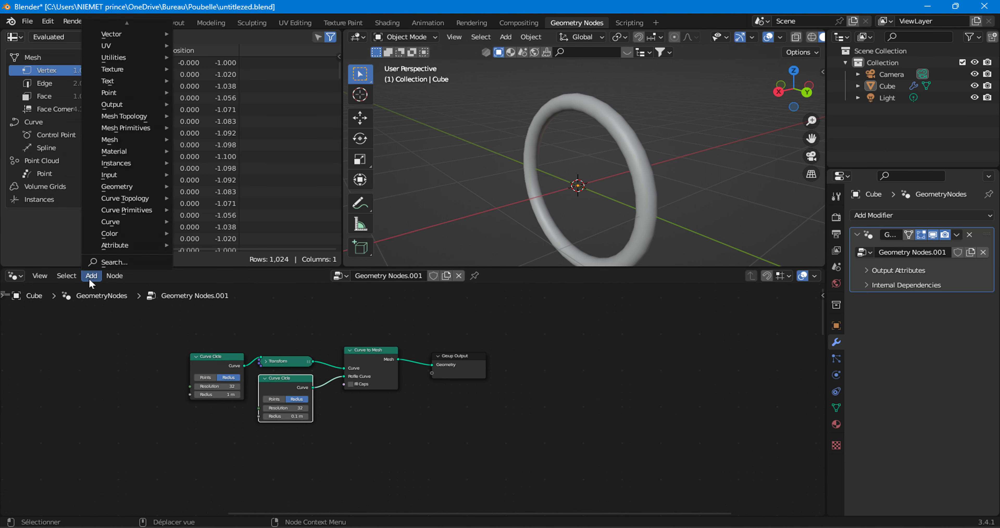
{"action": "mouse_move", "coordinate": [117, 221]}
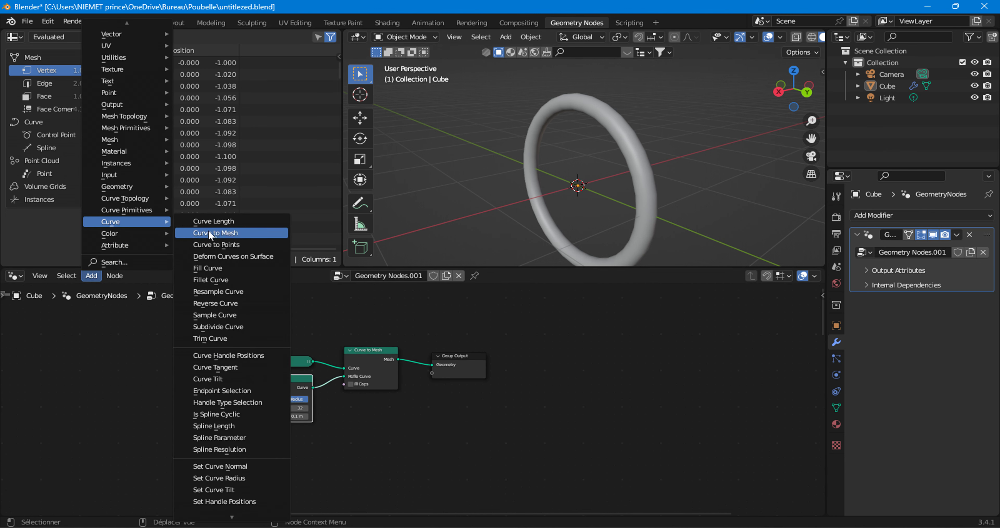
{"action": "mouse_move", "coordinate": [155, 211]}
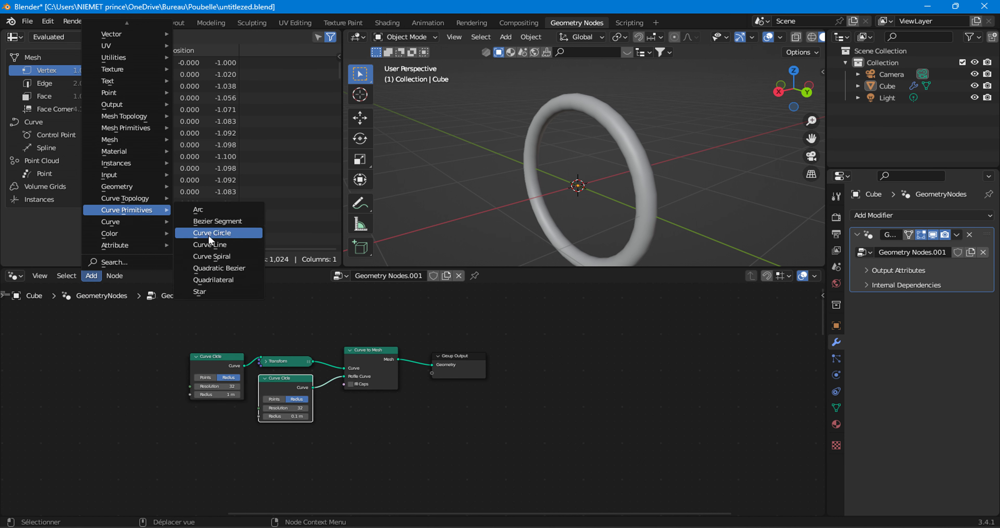
{"action": "left_click", "coordinate": [210, 244]}
{"action": "left_click", "coordinate": [347, 402]}
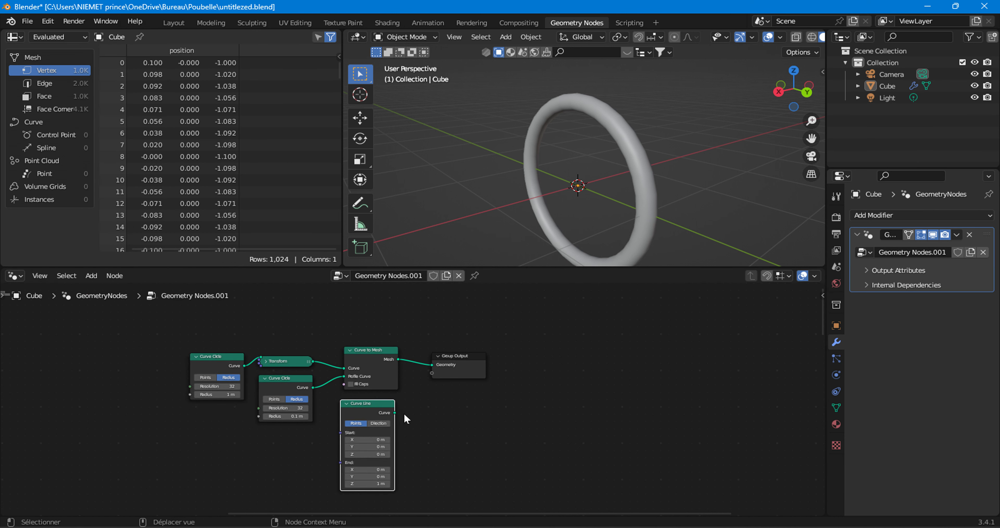
{"action": "left_click_drag", "start_coordinate": [395, 412], "coordinate": [431, 364]}
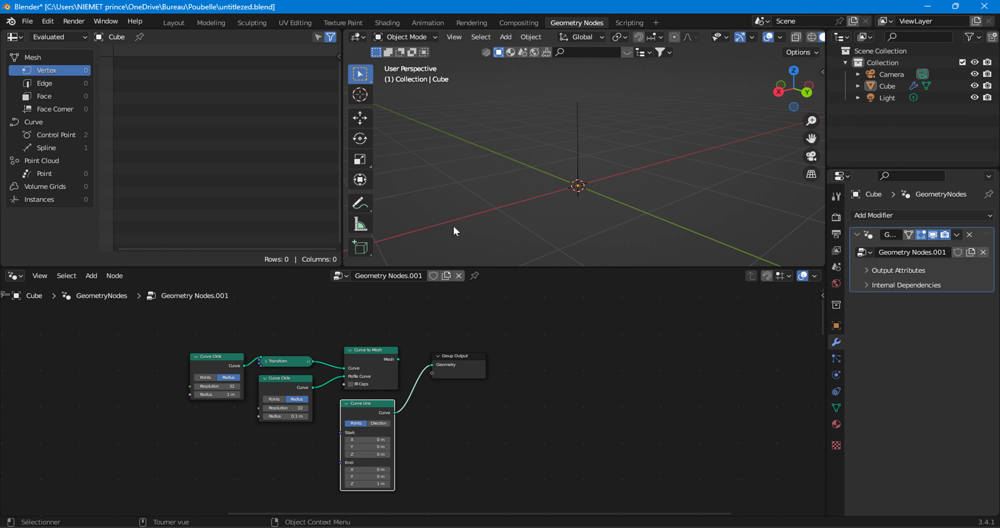
{"action": "scroll", "coordinate": [430, 403], "scroll_direction": "up", "scroll_amount": 3}
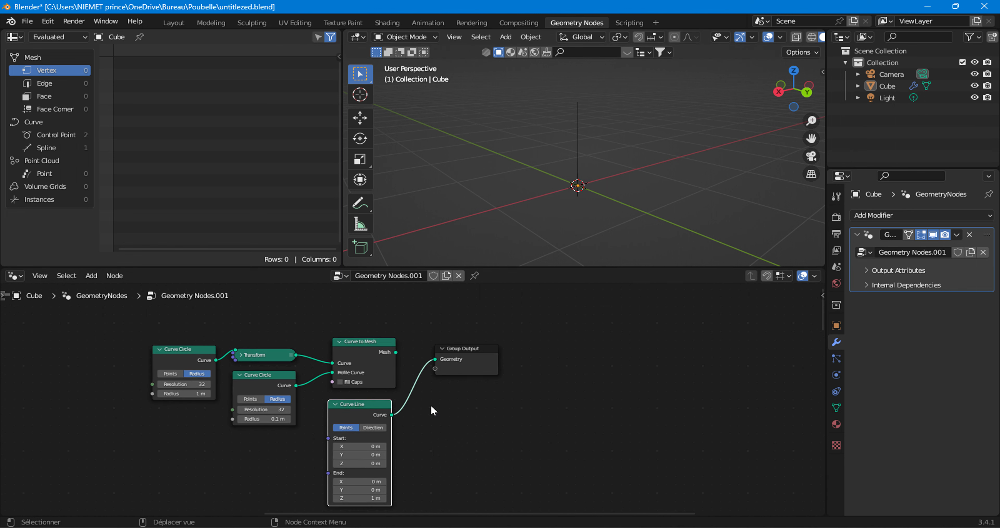
Step: Set the Curve Line's end point to X 1 m and Z 0 m
{"action": "left_click", "coordinate": [378, 488]}
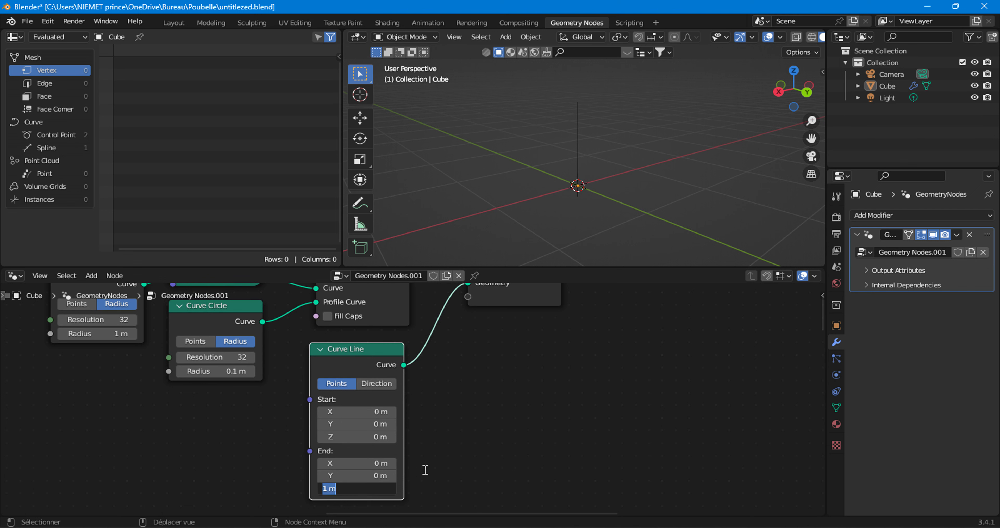
{"action": "type", "text": "0"}
{"action": "key", "text": "Return"}
{"action": "left_click", "coordinate": [359, 463]}
{"action": "type", "text": "1"}
{"action": "key", "text": "Return"}
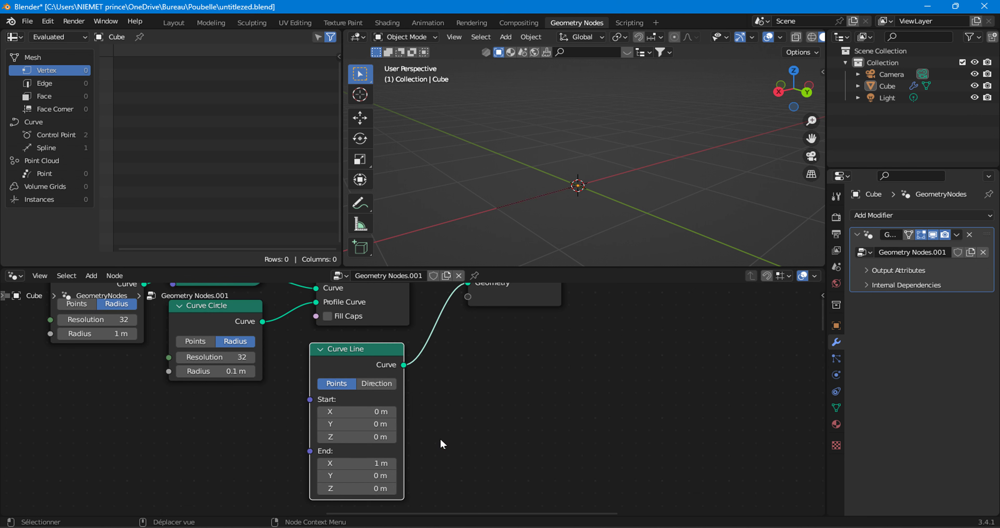
Step: Try the Curve Line's End X at about -1.3 m and reset it to 0 m
{"action": "left_click_drag", "start_coordinate": [372, 463], "coordinate": [338, 463]}
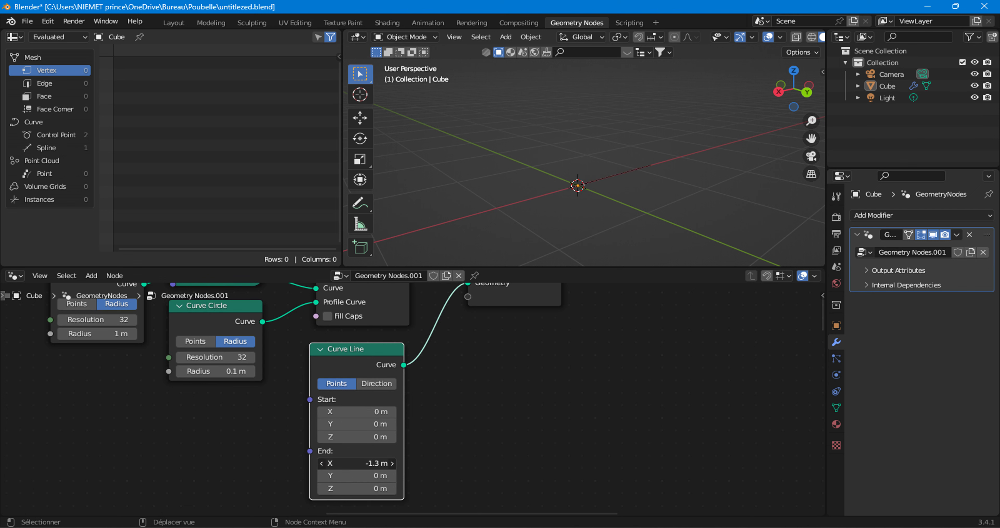
{"action": "left_click", "coordinate": [372, 463]}
{"action": "type", "text": "0"}
{"action": "key", "text": "Return"}
Step: Try the Curve Line's Start X at values up to about 1.9 m and reset it to 0 m
{"action": "left_click_drag", "start_coordinate": [380, 412], "coordinate": [416, 412]}
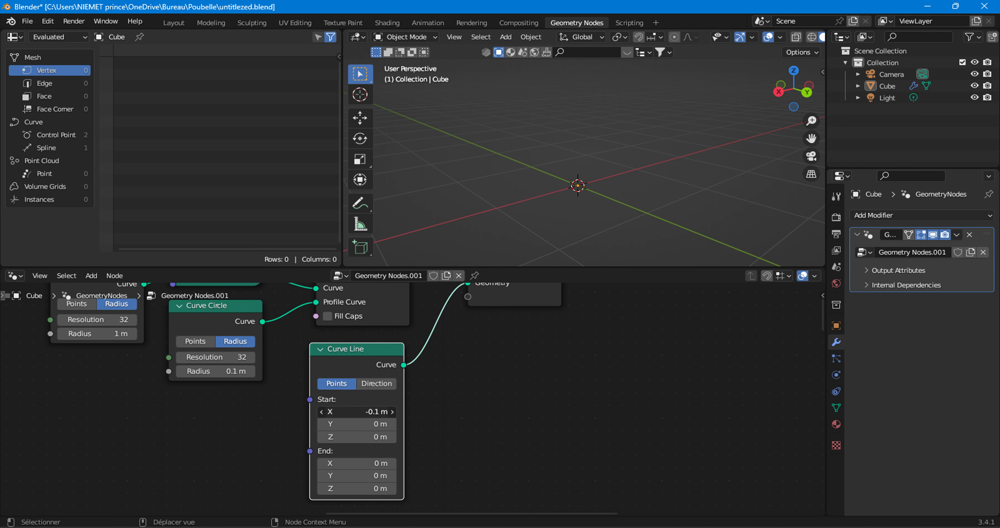
{"action": "left_click_drag", "start_coordinate": [355, 412], "coordinate": [354, 405]}
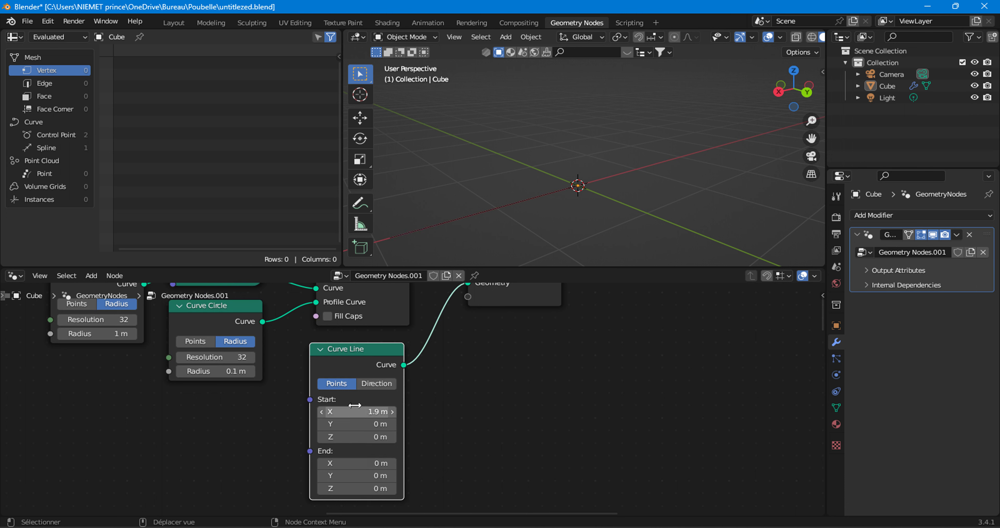
{"action": "left_click", "coordinate": [350, 408]}
{"action": "type", "text": "0"}
{"action": "key", "text": "Return"}
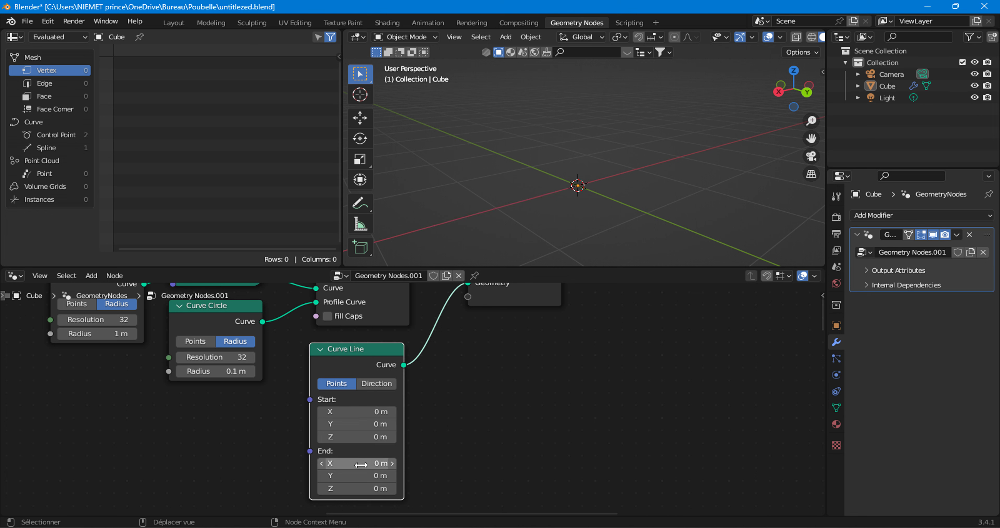
Step: Try the Curve Line with End X 2.3 m and Start X -1 m, and reset Start X to 0 m
{"action": "left_click_drag", "start_coordinate": [383, 459], "coordinate": [400, 459]}
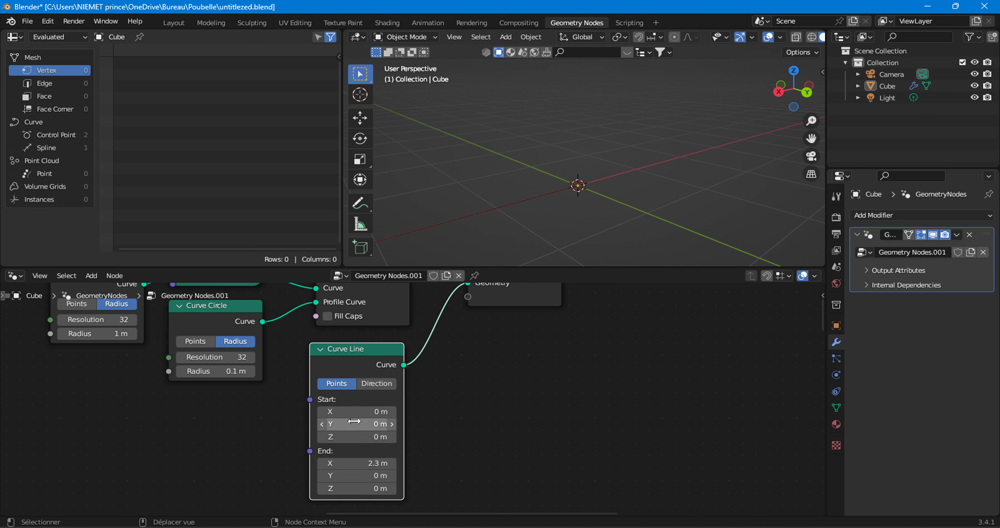
{"action": "left_click_drag", "start_coordinate": [351, 411], "coordinate": [359, 412]}
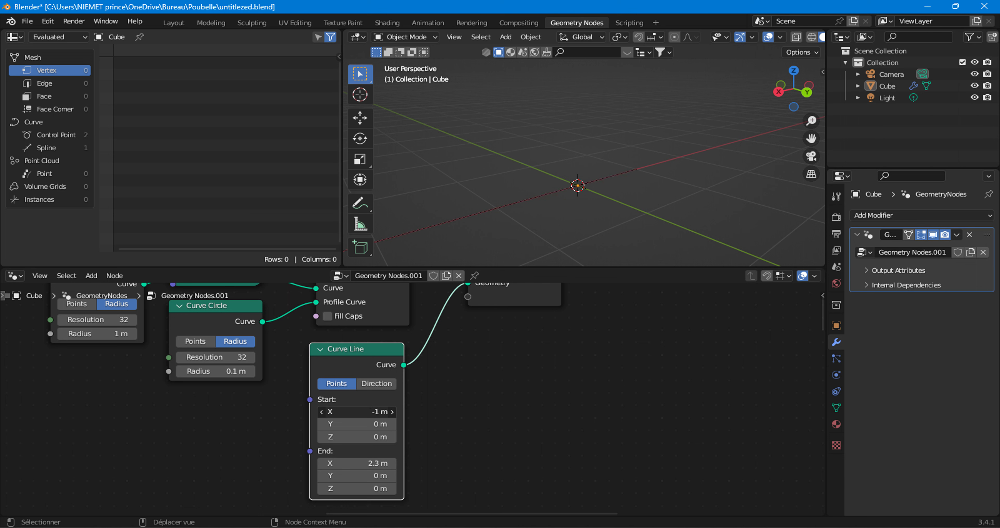
{"action": "left_click", "coordinate": [364, 412]}
{"action": "type", "text": "0"}
{"action": "key", "text": "Return"}
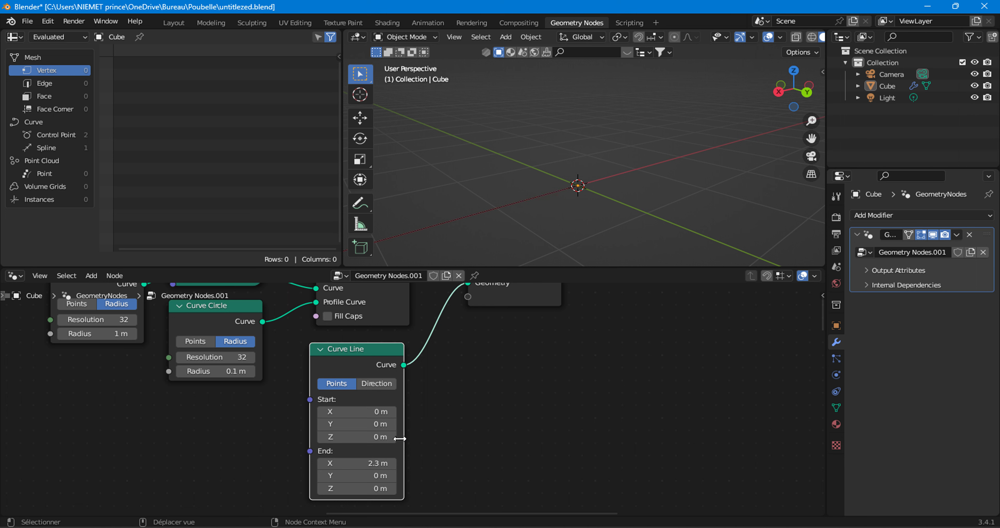
Step: Set the Curve Line's Start X to -2.6 m and End X to 1.4 m
{"action": "left_click", "coordinate": [363, 463]}
{"action": "type", "text": "0"}
{"action": "key", "text": "Return"}
{"action": "left_click_drag", "start_coordinate": [390, 412], "coordinate": [364, 411]}
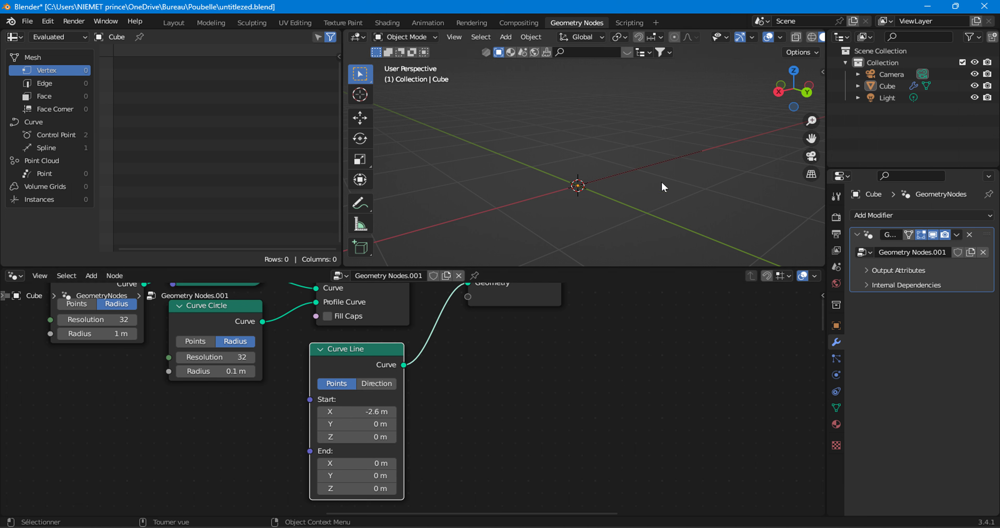
{"action": "left_click_drag", "start_coordinate": [361, 463], "coordinate": [364, 463]}
Step: Add an Instance on Points node before the Group Output, with only its Instances output connected to Geometry, and space the nodes apart
{"action": "left_click_drag", "start_coordinate": [498, 295], "coordinate": [659, 379]}
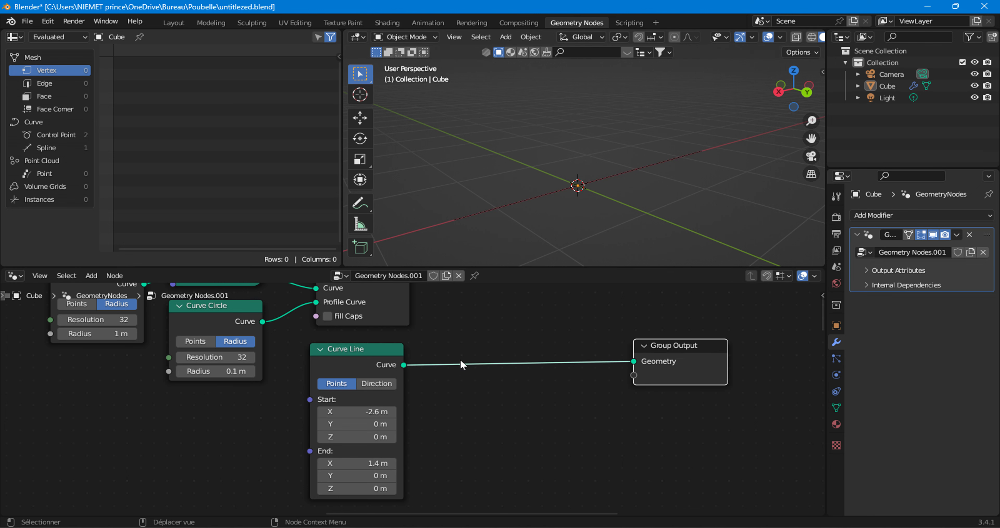
{"action": "middle_click_drag", "start_coordinate": [460, 364], "coordinate": [437, 430]}
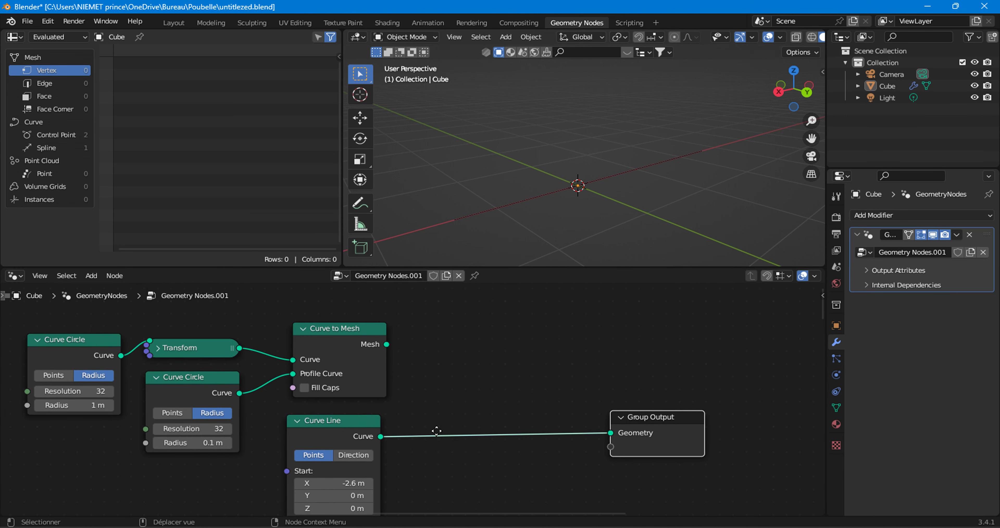
{"action": "left_click", "coordinate": [94, 277]}
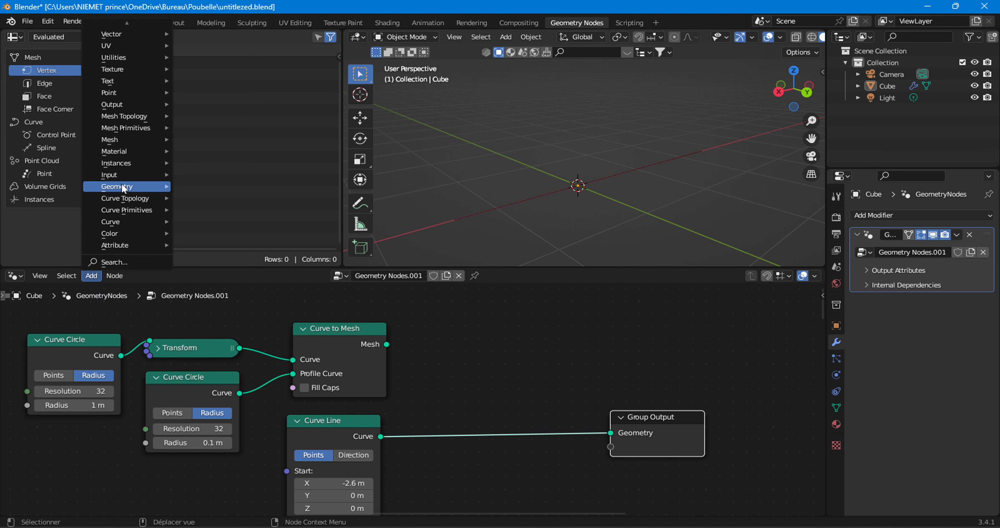
{"action": "mouse_move", "coordinate": [121, 163]}
{"action": "left_click", "coordinate": [202, 160]}
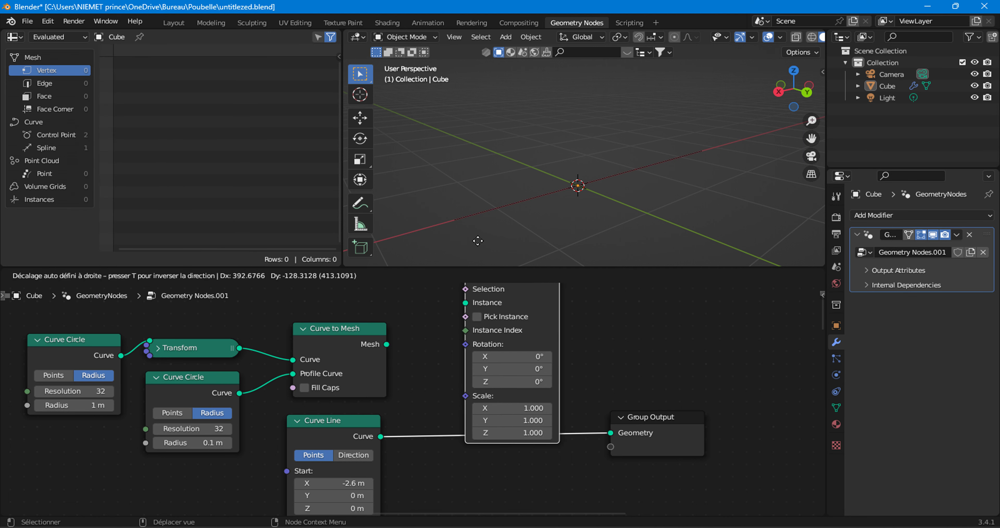
{"action": "left_click", "coordinate": [525, 388]}
{"action": "left_click_drag", "start_coordinate": [465, 366], "coordinate": [440, 472]}
{"action": "left_click_drag", "start_coordinate": [497, 362], "coordinate": [529, 385]}
{"action": "left_click_drag", "start_coordinate": [640, 416], "coordinate": [643, 342]}
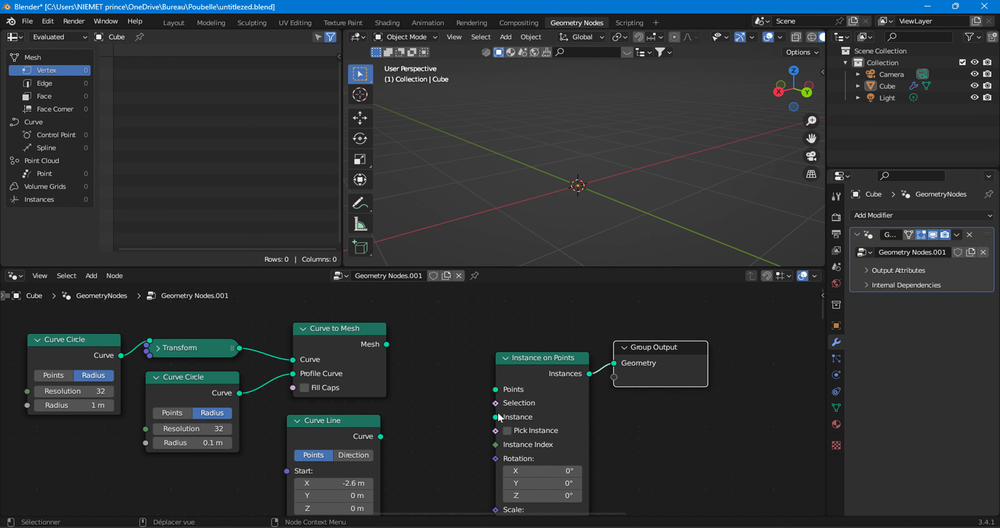
Step: Connect the Curve Line's output to Points and the Curve to Mesh output to Instance on the Instance on Points node
{"action": "left_click_drag", "start_coordinate": [381, 435], "coordinate": [418, 419]}
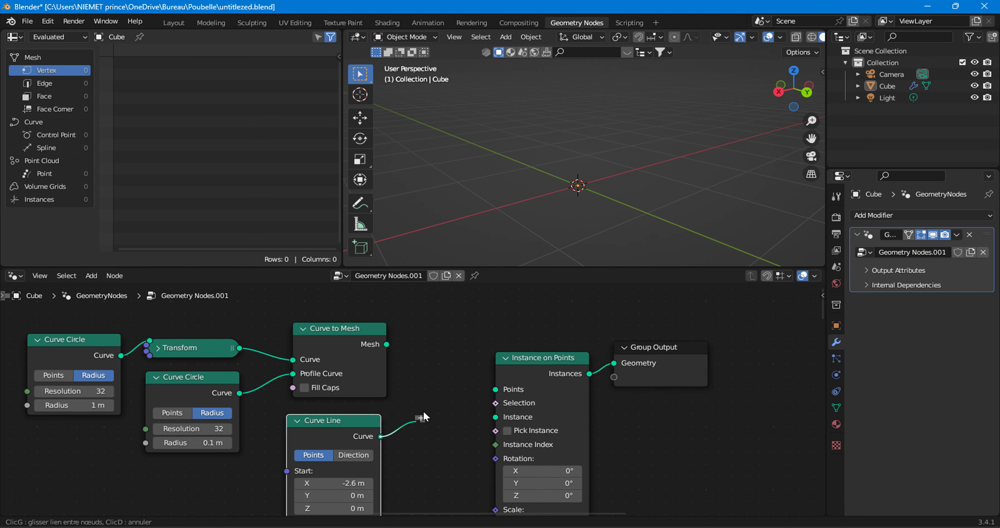
{"action": "mouse_move", "coordinate": [486, 390]}
{"action": "left_mouse_down"}
{"action": "mouse_move", "coordinate": [498, 388]}
{"action": "mouse_move", "coordinate": [478, 390]}
{"action": "mouse_move", "coordinate": [489, 390]}
{"action": "left_mouse_up"}
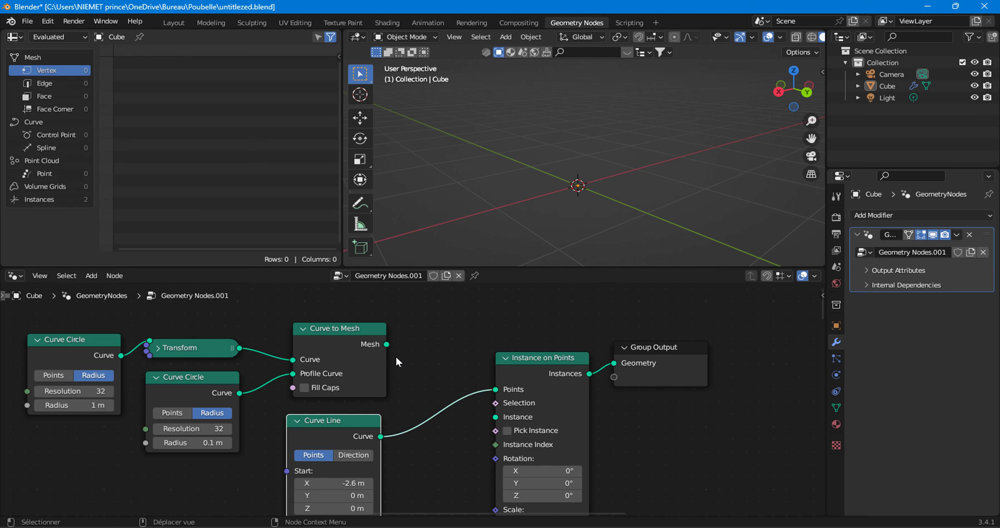
{"action": "left_click_drag", "start_coordinate": [387, 346], "coordinate": [452, 339]}
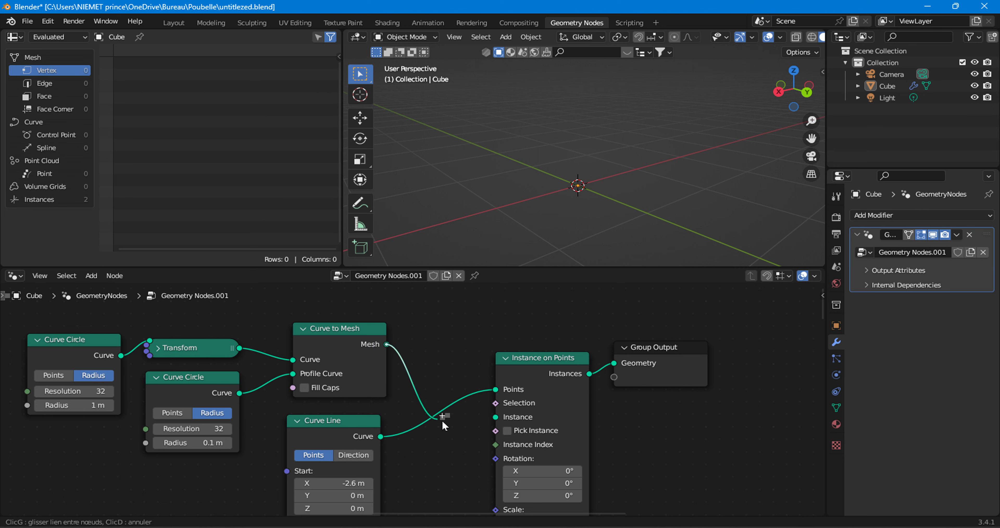
{"action": "left_click_drag", "start_coordinate": [443, 421], "coordinate": [495, 417]}
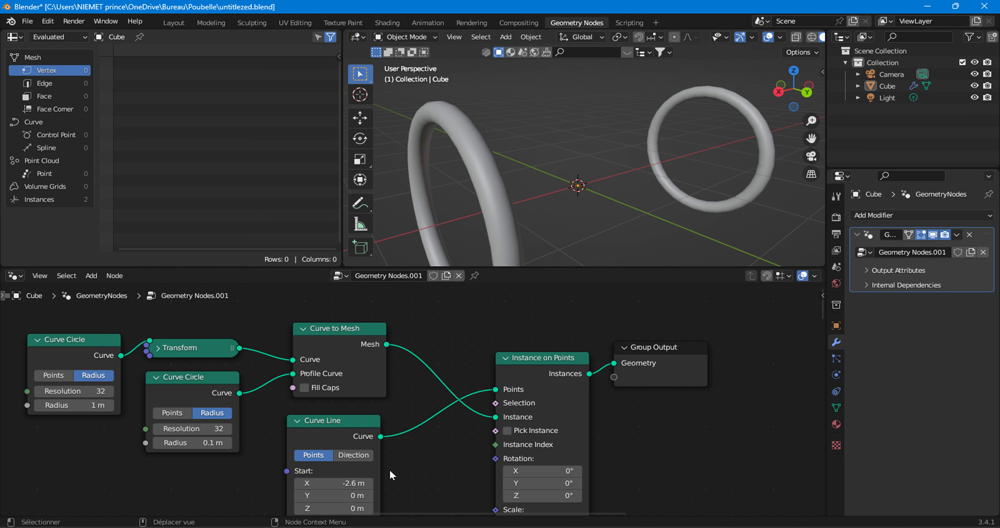
Step: Set the Curve Line's Start X to -1.8 m to change the spacing between the two rings
{"action": "middle_click_drag", "start_coordinate": [390, 470], "coordinate": [424, 402]}
{"action": "mouse_move", "coordinate": [387, 416]}
{"action": "left_mouse_down"}
{"action": "mouse_move", "coordinate": [438, 416]}
{"action": "mouse_move", "coordinate": [381, 416]}
{"action": "mouse_move", "coordinate": [400, 415]}
{"action": "left_mouse_up"}
{"action": "scroll", "coordinate": [554, 139], "scroll_direction": "down", "scroll_amount": 2}
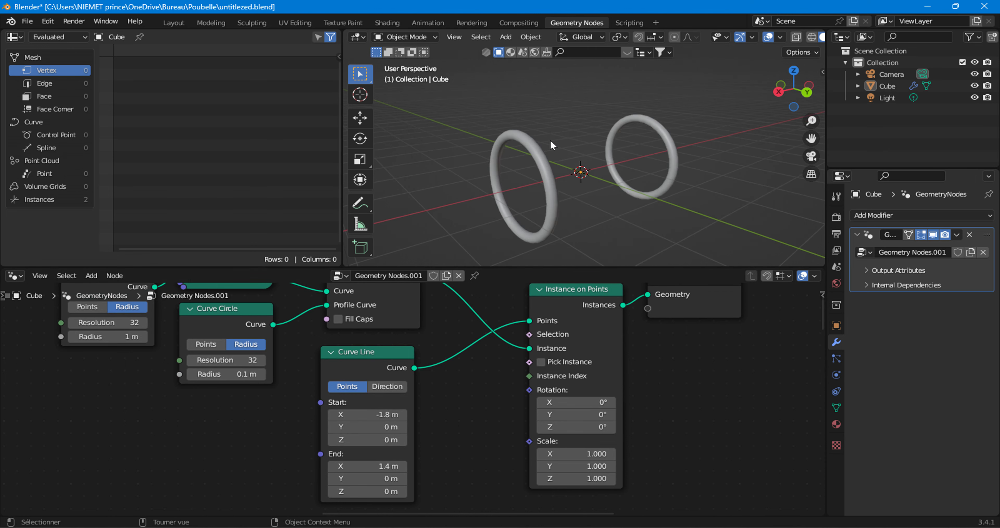
{"action": "scroll", "coordinate": [403, 360], "scroll_direction": "down", "scroll_amount": 2}
Step: Insert a Resample Curve node between the Curve Line and Instance on Points, and set the line's Start X to -2.4 m
{"action": "left_click_drag", "start_coordinate": [378, 384], "coordinate": [272, 411]}
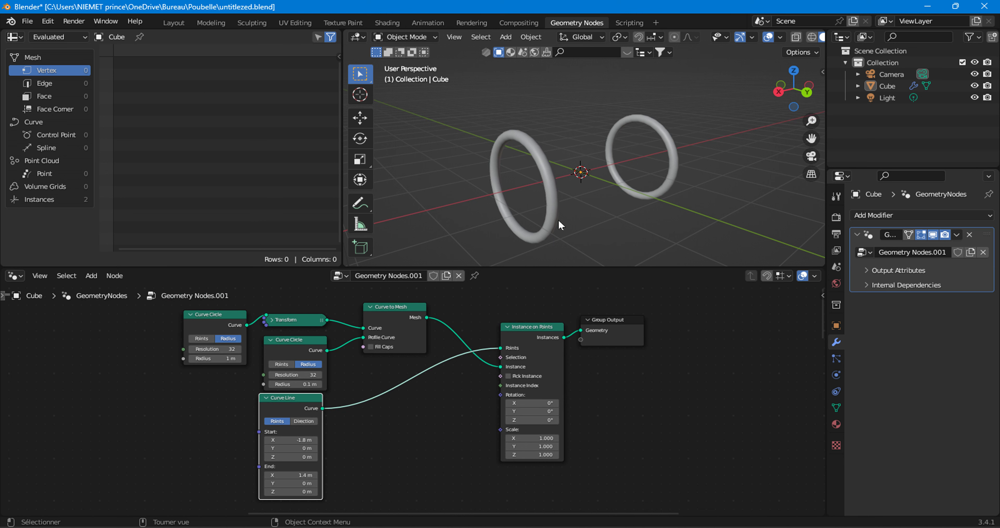
{"action": "left_click", "coordinate": [91, 275]}
{"action": "mouse_move", "coordinate": [148, 224]}
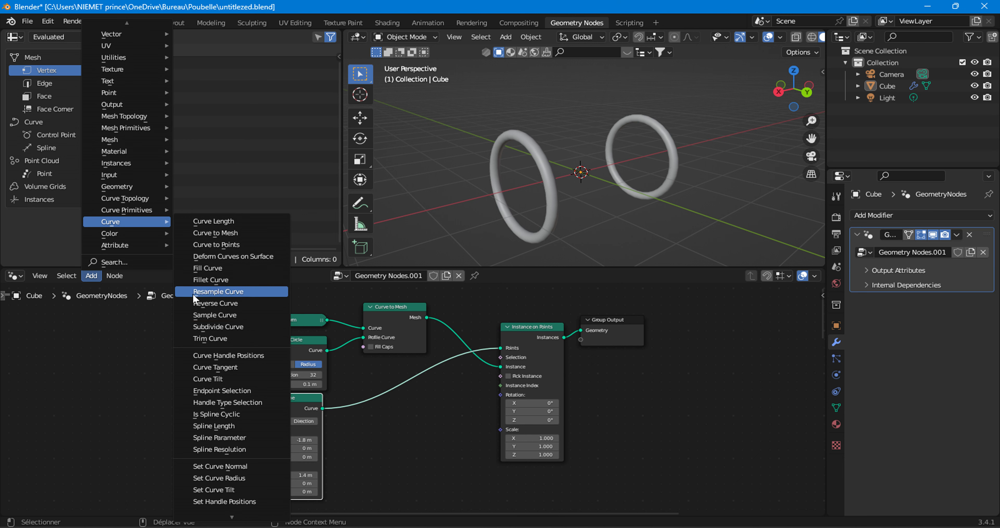
{"action": "left_click", "coordinate": [233, 295]}
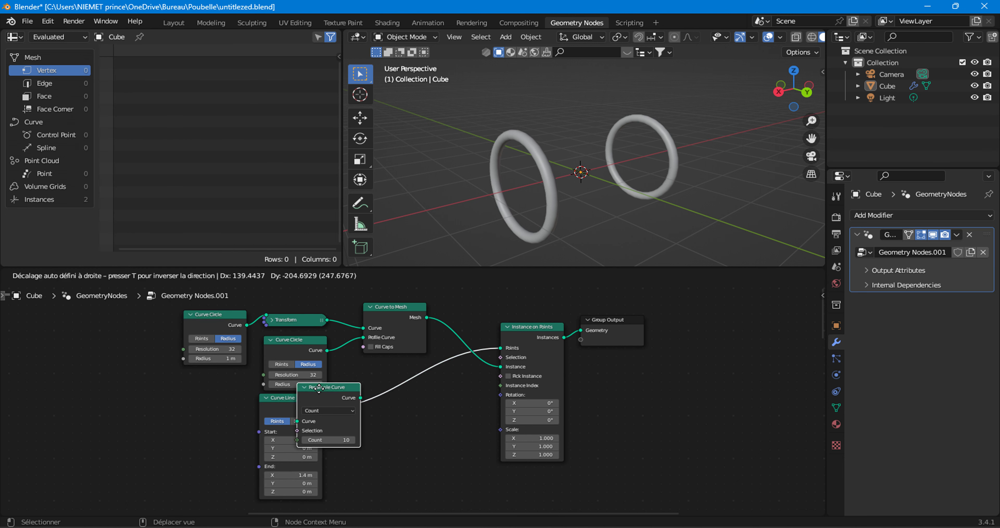
{"action": "left_click", "coordinate": [341, 396]}
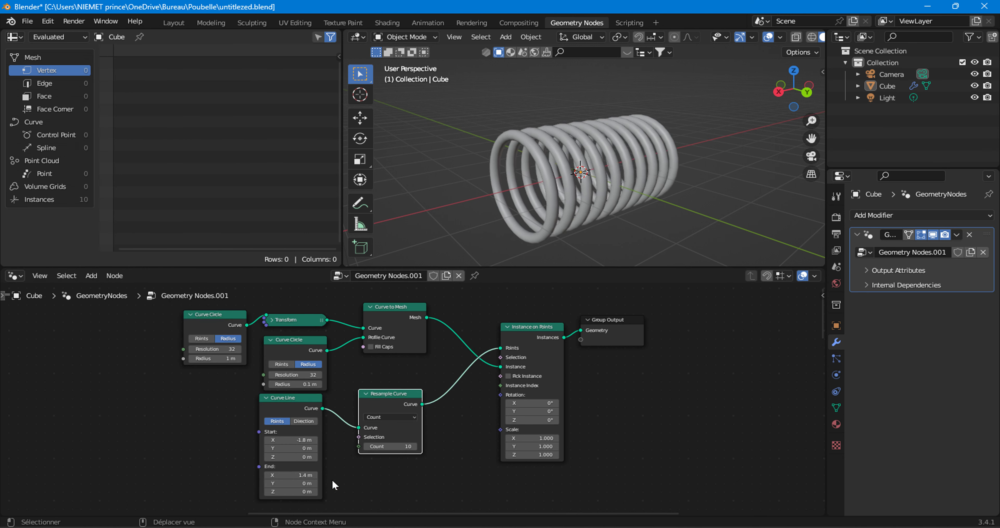
{"action": "scroll", "coordinate": [333, 483], "scroll_direction": "up", "scroll_amount": 4}
{"action": "mouse_move", "coordinate": [247, 456]}
{"action": "left_mouse_down"}
{"action": "mouse_move", "coordinate": [287, 457]}
{"action": "mouse_move", "coordinate": [205, 457]}
{"action": "mouse_move", "coordinate": [242, 456]}
{"action": "left_mouse_up"}
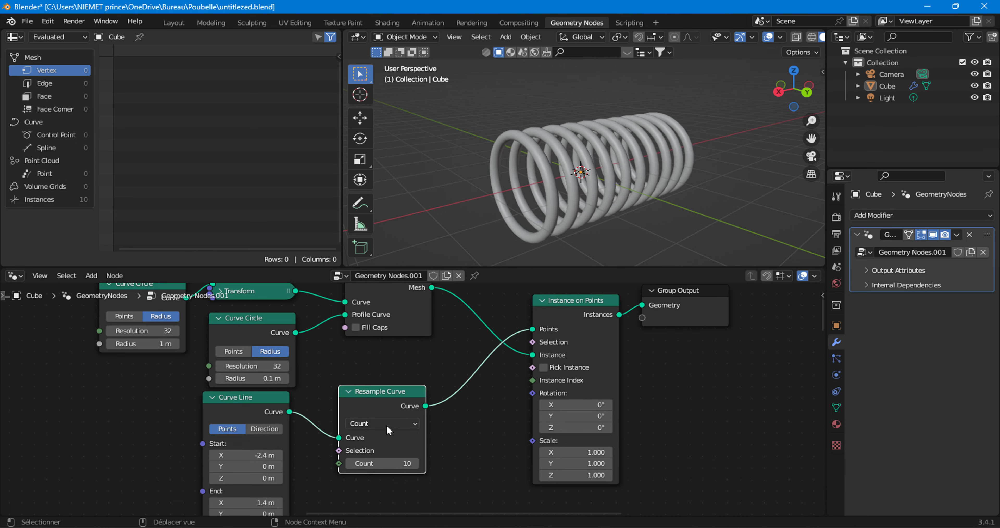
Step: Switch the Resample Curve node to Length mode and set its length to 0.5 m
{"action": "left_click", "coordinate": [376, 426]}
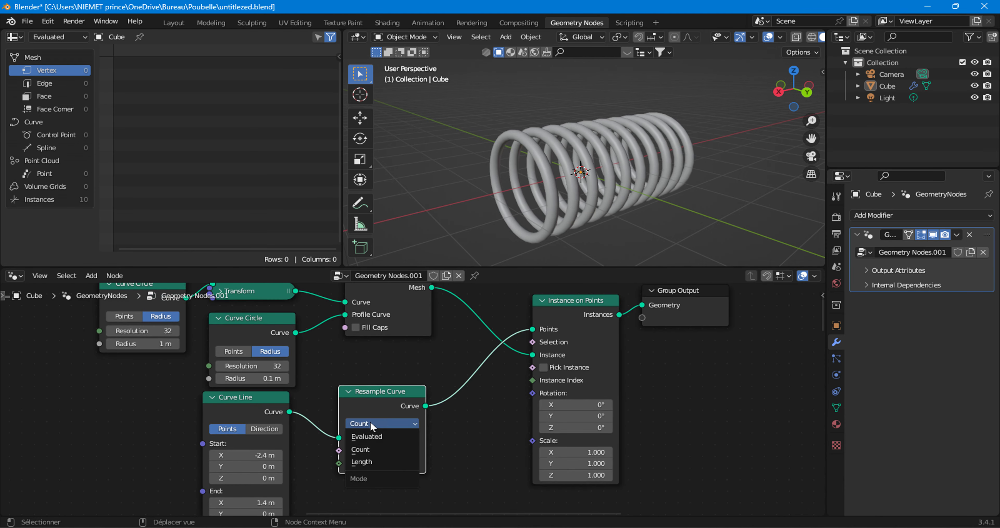
{"action": "left_click", "coordinate": [364, 460]}
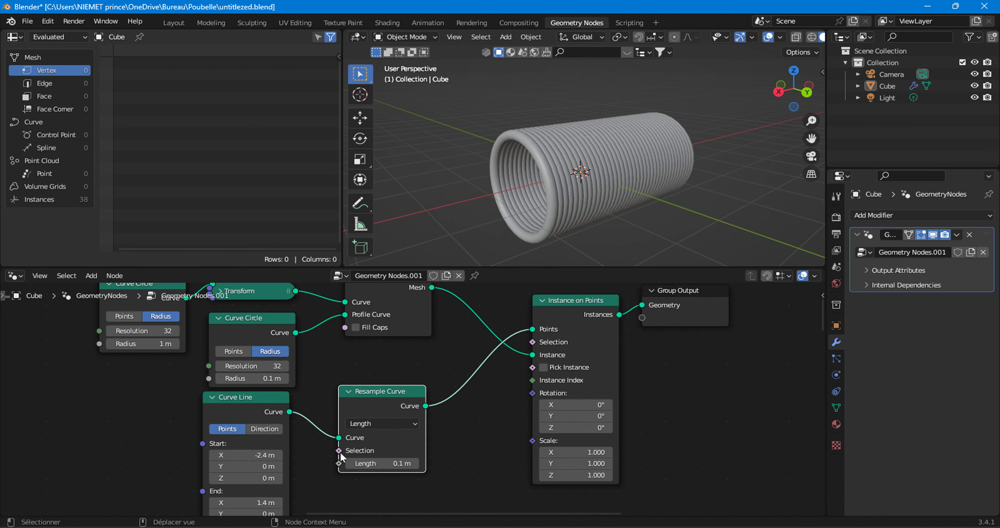
{"action": "left_click", "coordinate": [415, 464]}
{"action": "left_click", "coordinate": [415, 463]}
{"action": "left_click", "coordinate": [415, 463]}
{"action": "left_click", "coordinate": [415, 464]}
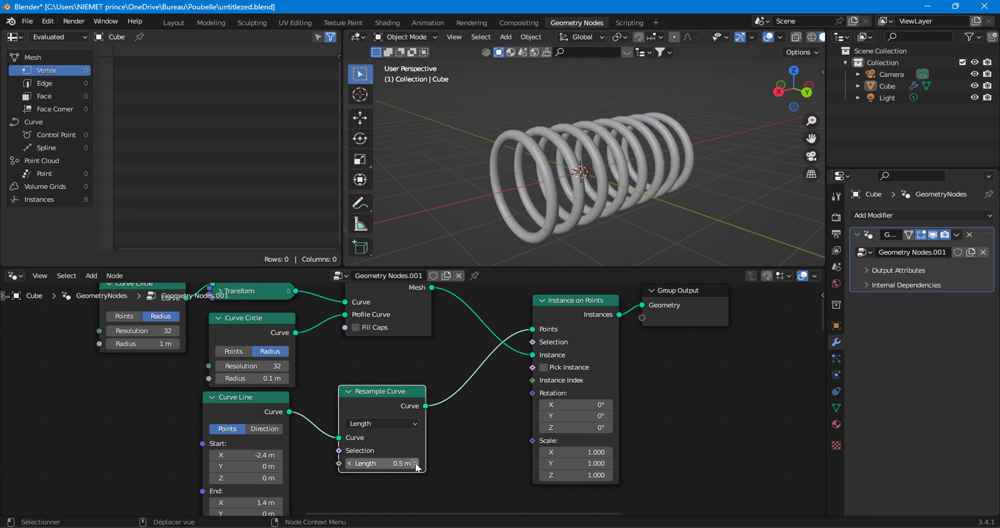
Step: Extend the Curve Line by setting its Start X to -2.9 m and view the row of rings from the side
{"action": "left_click_drag", "start_coordinate": [258, 455], "coordinate": [213, 455]}
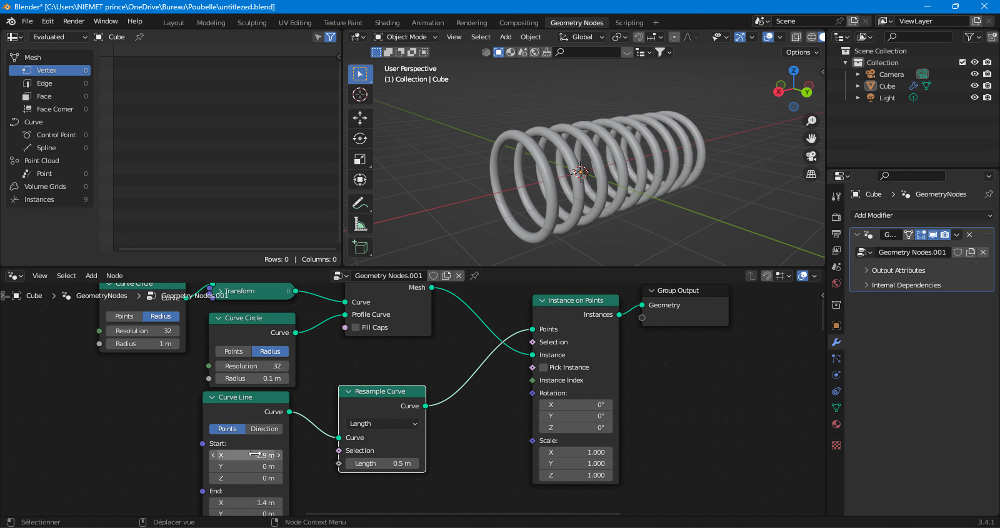
{"action": "middle_click_drag", "start_coordinate": [530, 251], "coordinate": [481, 252]}
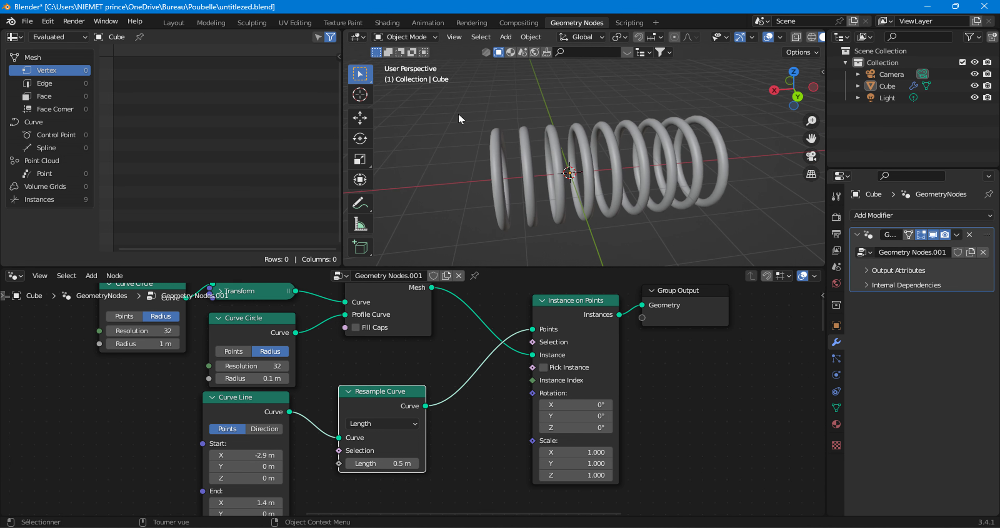
Step: Move the Group Output near the existing support network and connect the Join Geometry output to its Geometry input
{"action": "scroll", "coordinate": [372, 359], "scroll_direction": "down", "scroll_amount": 5}
{"action": "scroll", "coordinate": [346, 365], "scroll_direction": "up", "scroll_amount": 4}
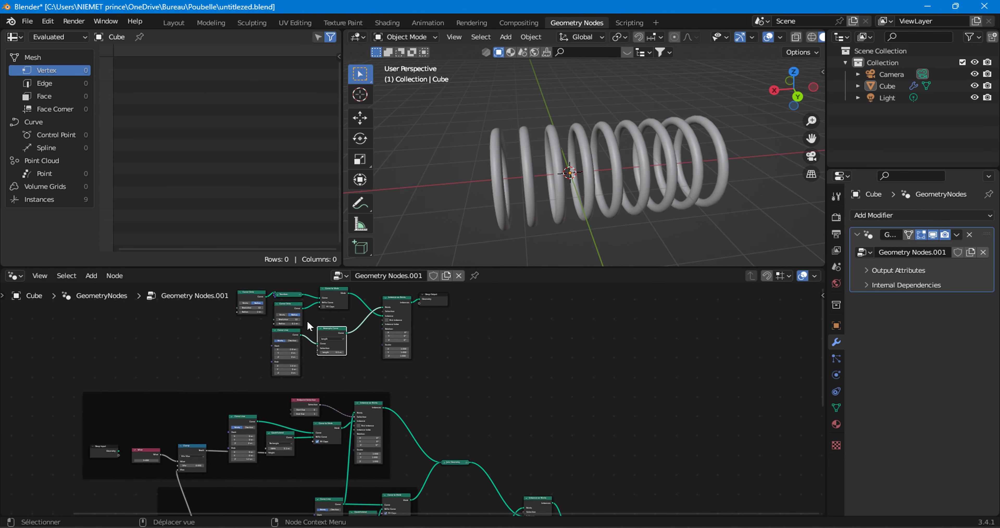
{"action": "scroll", "coordinate": [417, 344], "scroll_direction": "up", "scroll_amount": 2}
{"action": "middle_click_drag", "start_coordinate": [425, 410], "coordinate": [450, 414]}
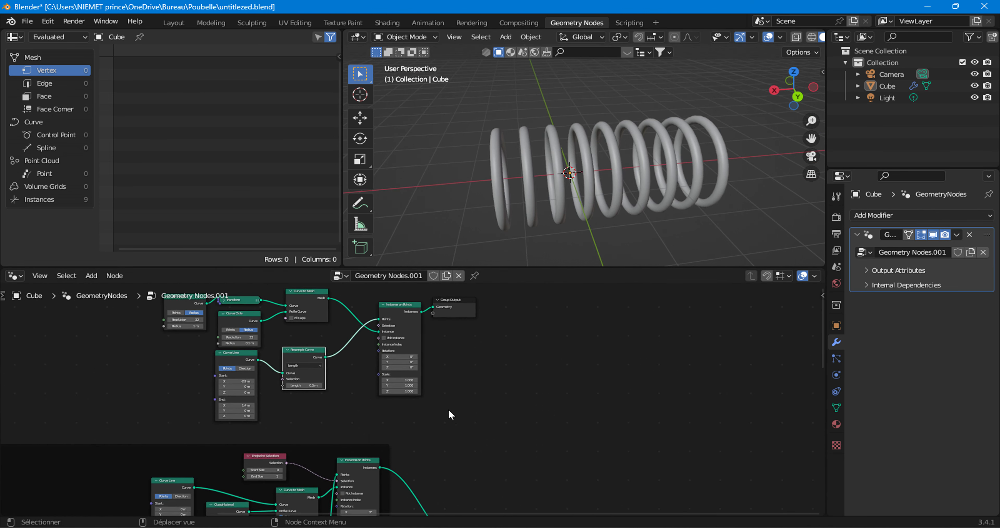
{"action": "left_click_drag", "start_coordinate": [457, 310], "coordinate": [571, 446]}
{"action": "scroll", "coordinate": [474, 417], "scroll_direction": "up", "scroll_amount": 3}
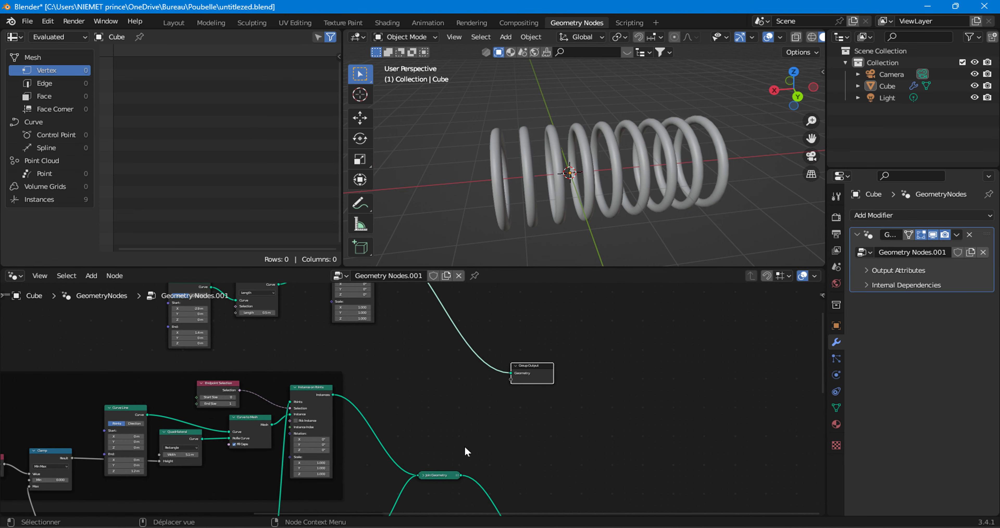
{"action": "scroll", "coordinate": [479, 504], "scroll_direction": "up", "scroll_amount": 1}
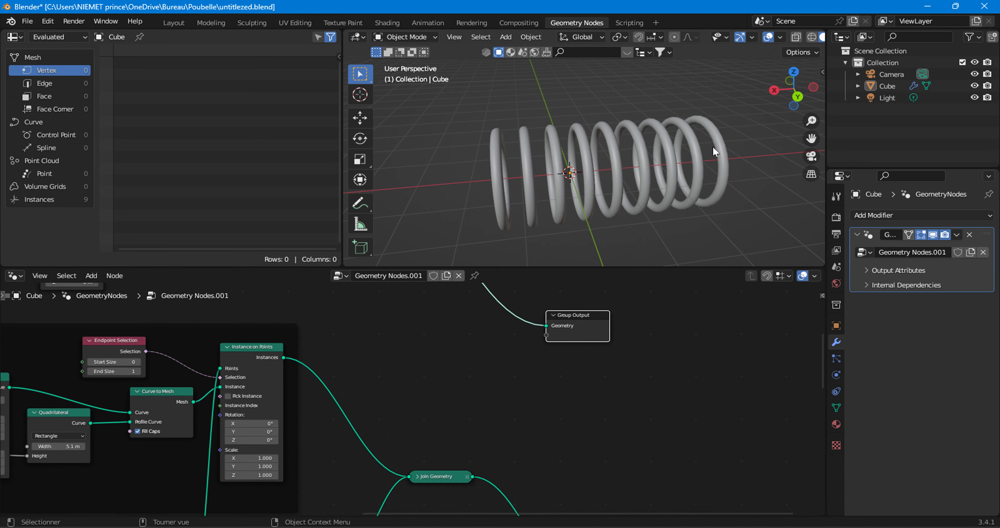
{"action": "left_click_drag", "start_coordinate": [472, 476], "coordinate": [546, 325]}
{"action": "scroll", "coordinate": [549, 93], "scroll_direction": "down", "scroll_amount": 5}
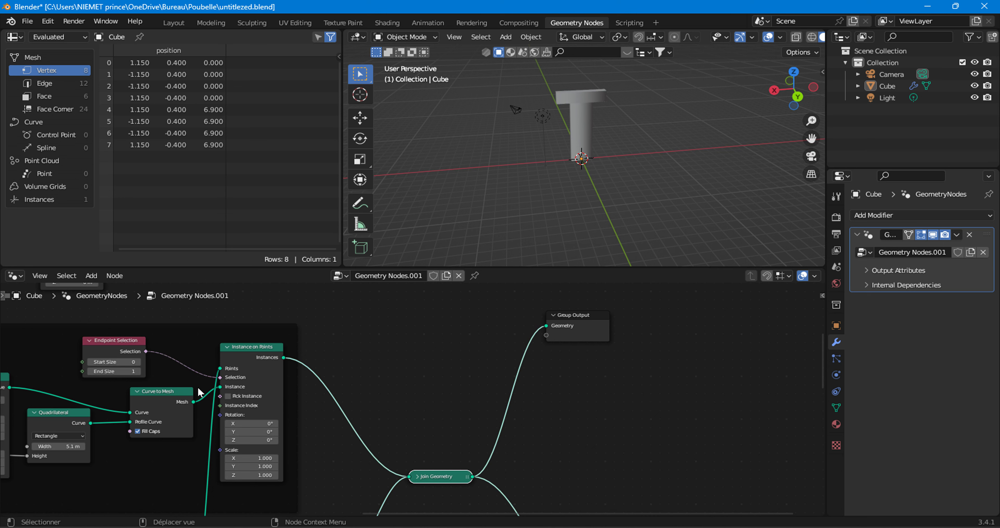
Step: Connect the beam's Curve to Mesh output directly to the Group Output and move the Group Output beside the ring network
{"action": "left_click", "coordinate": [197, 408]}
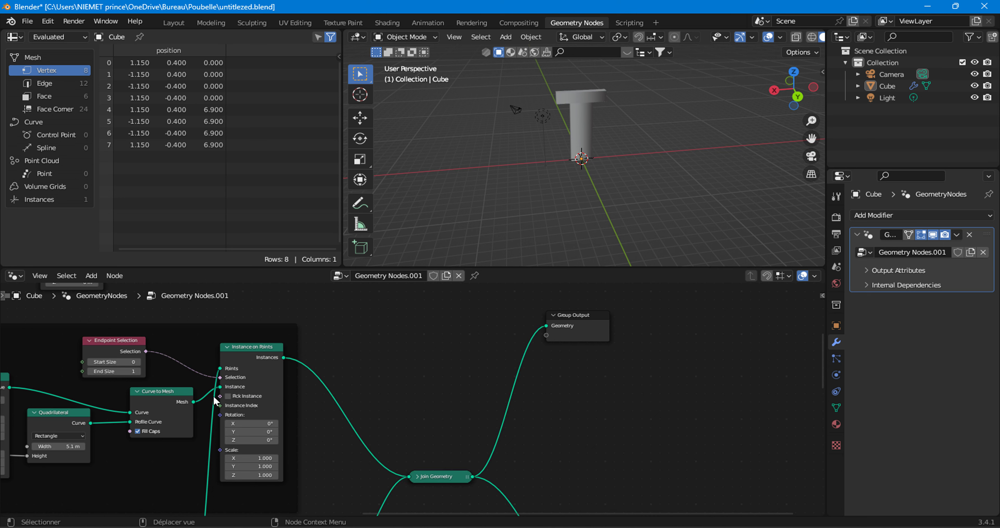
{"action": "left_click_drag", "start_coordinate": [193, 401], "coordinate": [365, 330]}
{"action": "middle_click_drag", "start_coordinate": [453, 313], "coordinate": [420, 456]}
{"action": "left_click_drag", "start_coordinate": [422, 460], "coordinate": [543, 360]}
{"action": "middle_click_drag", "start_coordinate": [423, 314], "coordinate": [395, 381]}
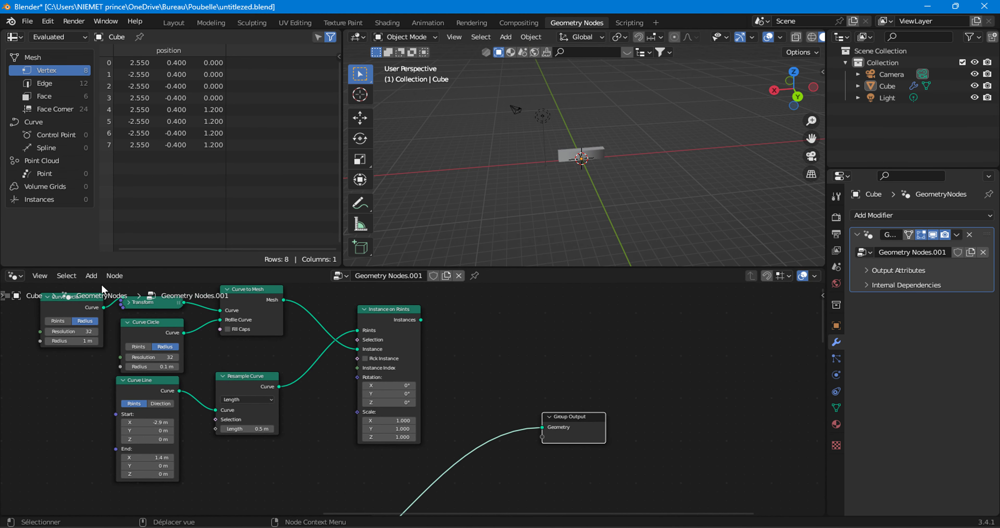
Step: Insert a Join Geometry node on the link into the Group Output and space the two nodes out
{"action": "left_click", "coordinate": [91, 276]}
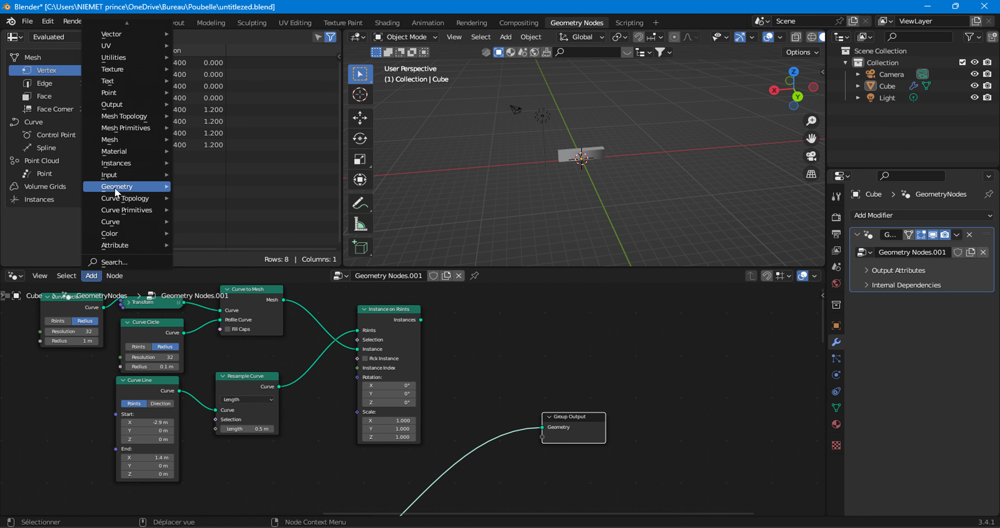
{"action": "mouse_move", "coordinate": [114, 187]}
{"action": "left_click", "coordinate": [226, 252]}
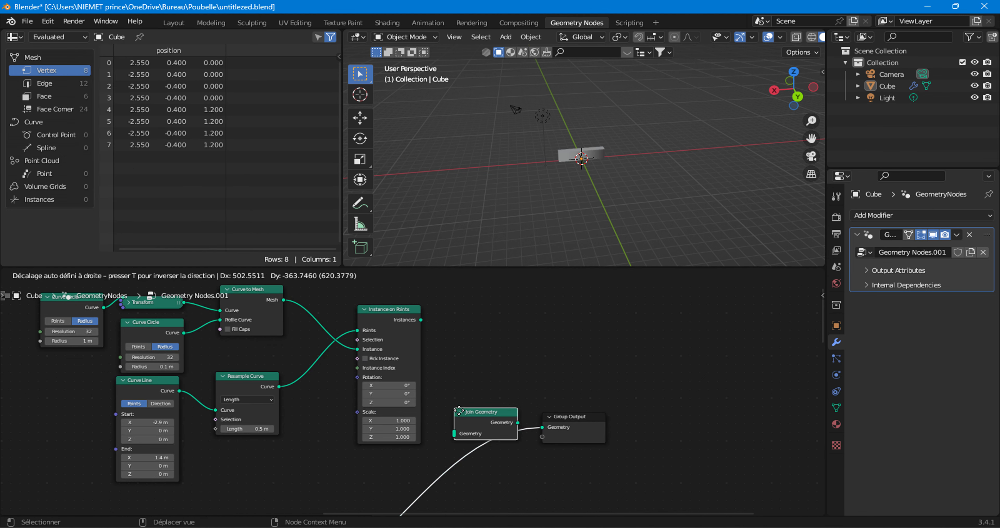
{"action": "left_click", "coordinate": [447, 414]}
{"action": "left_click_drag", "start_coordinate": [448, 384], "coordinate": [578, 431]}
{"action": "left_click_drag", "start_coordinate": [487, 424], "coordinate": [557, 369]}
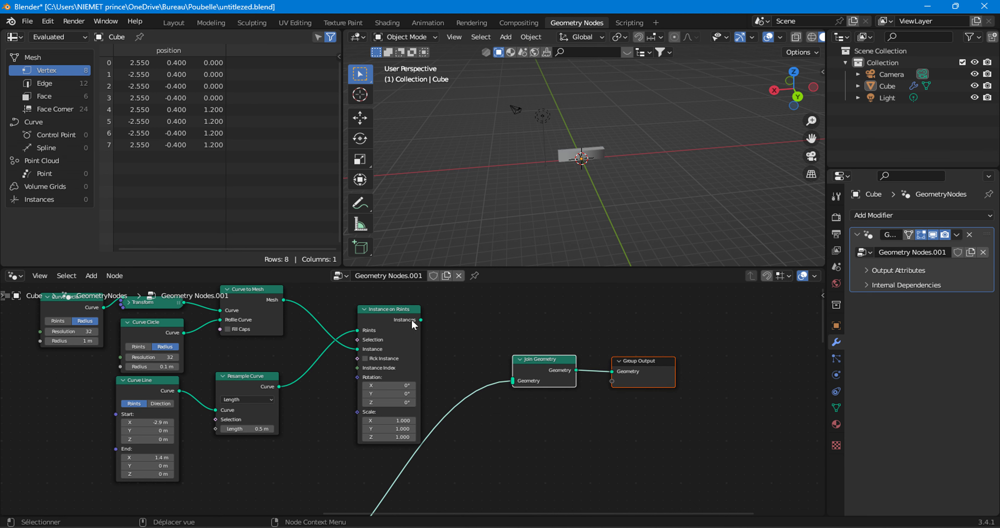
Step: Connect the rings' Instance on Points output to the new Join Geometry node and view the beam and rings up close
{"action": "left_click_drag", "start_coordinate": [421, 320], "coordinate": [513, 380]}
{"action": "middle_click_drag", "start_coordinate": [402, 338], "coordinate": [499, 388]}
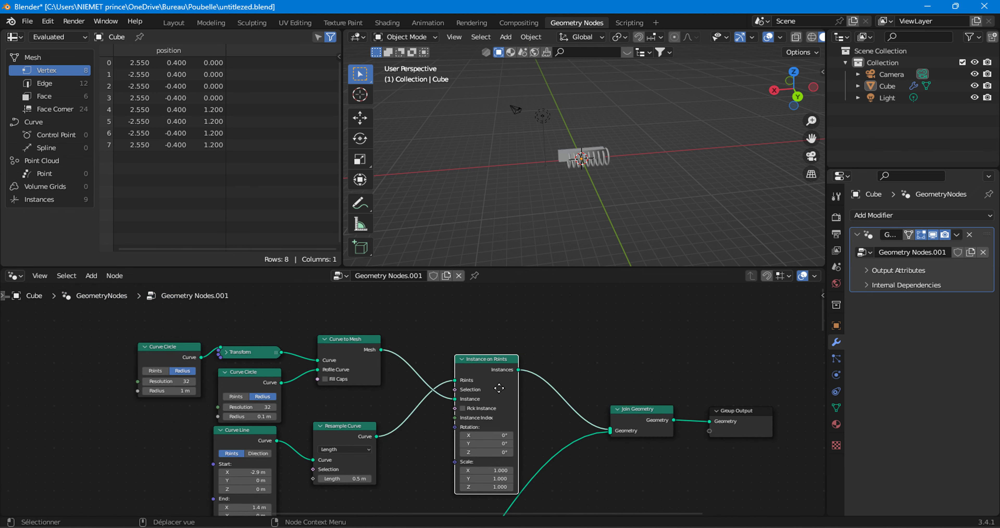
{"action": "scroll", "coordinate": [618, 171], "scroll_direction": "up", "scroll_amount": 9}
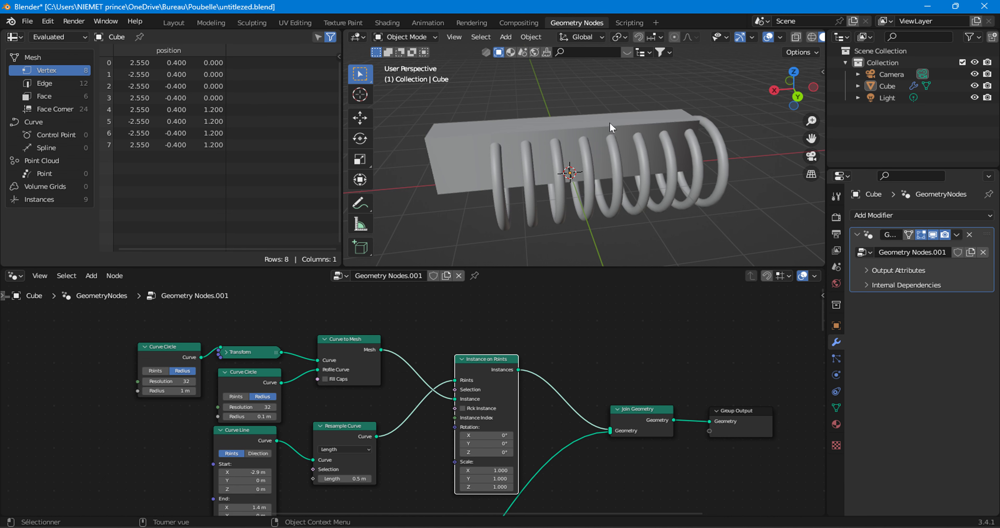
Step: Set the Width of the beam's Quadrilateral node to 5.9 m
{"action": "scroll", "coordinate": [269, 376], "scroll_direction": "down", "scroll_amount": 6}
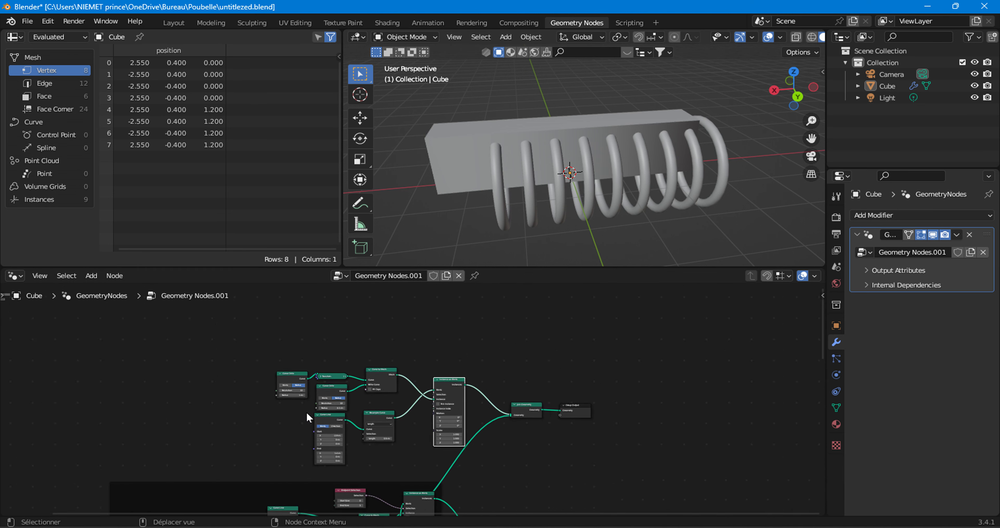
{"action": "scroll", "coordinate": [341, 389], "scroll_direction": "up", "scroll_amount": 5}
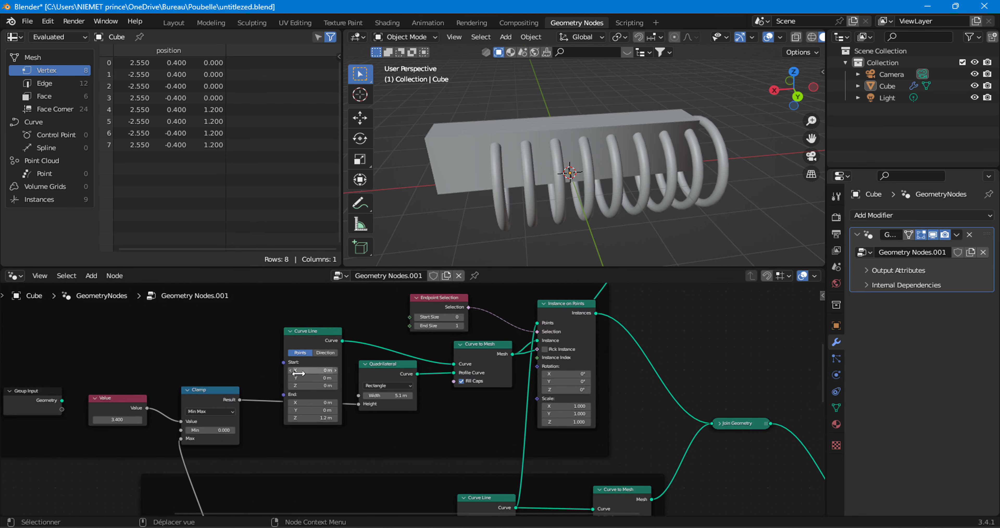
{"action": "middle_click_drag", "start_coordinate": [240, 399], "coordinate": [279, 415]}
{"action": "scroll", "coordinate": [280, 412], "scroll_direction": "down", "scroll_amount": 2}
{"action": "mouse_move", "coordinate": [497, 430]}
{"action": "left_mouse_down"}
{"action": "mouse_move", "coordinate": [505, 430]}
{"action": "mouse_move", "coordinate": [480, 430]}
{"action": "mouse_move", "coordinate": [513, 430]}
{"action": "left_mouse_up"}
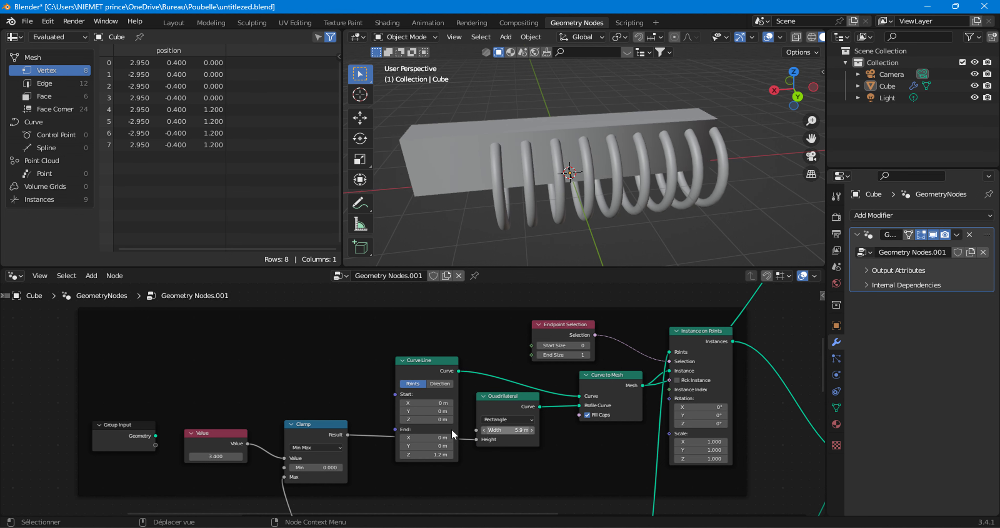
Step: Add a Value node, connect it to the Quadrilateral's Width, and set it to 4.9
{"action": "left_click", "coordinate": [90, 276]}
{"action": "mouse_move", "coordinate": [110, 175]}
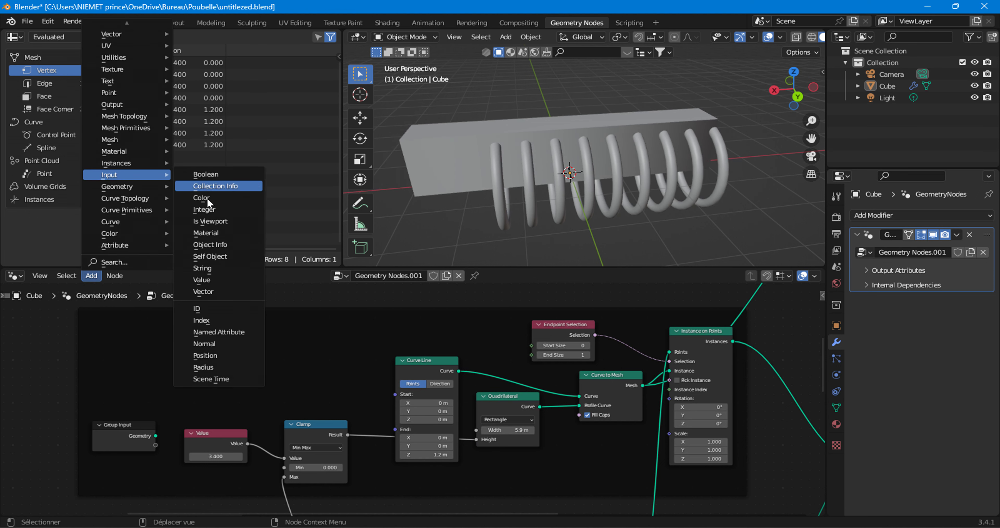
{"action": "left_click", "coordinate": [202, 279]}
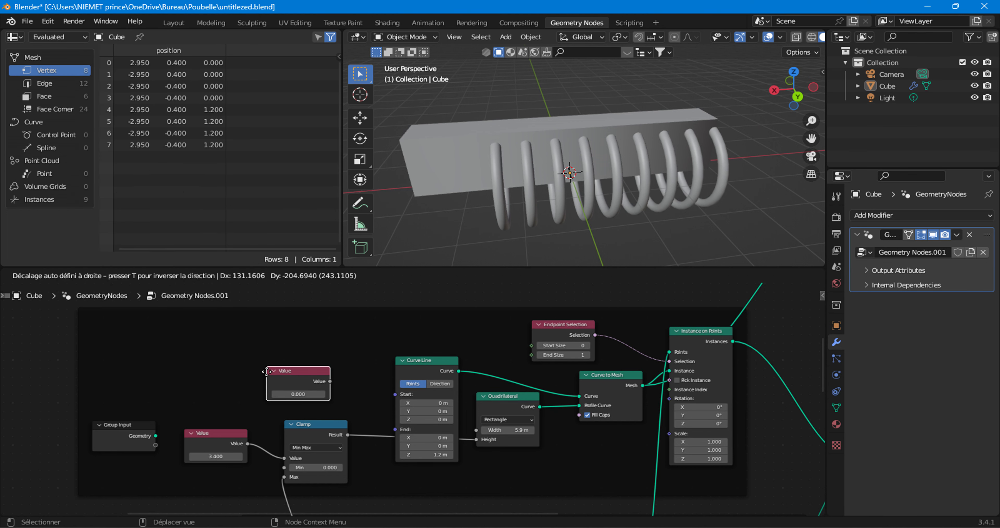
{"action": "left_click", "coordinate": [239, 389]}
{"action": "left_click_drag", "start_coordinate": [248, 398], "coordinate": [477, 430]}
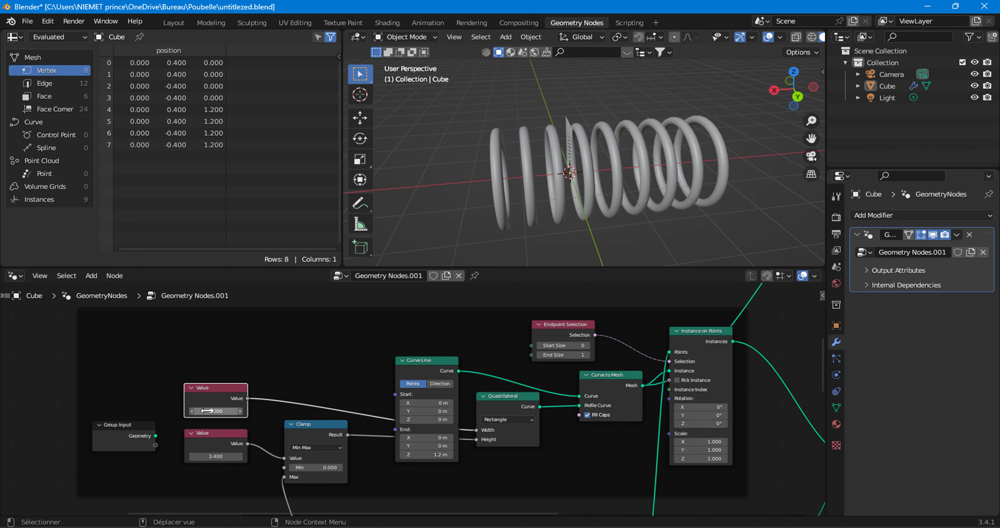
{"action": "left_click_drag", "start_coordinate": [207, 411], "coordinate": [211, 339]}
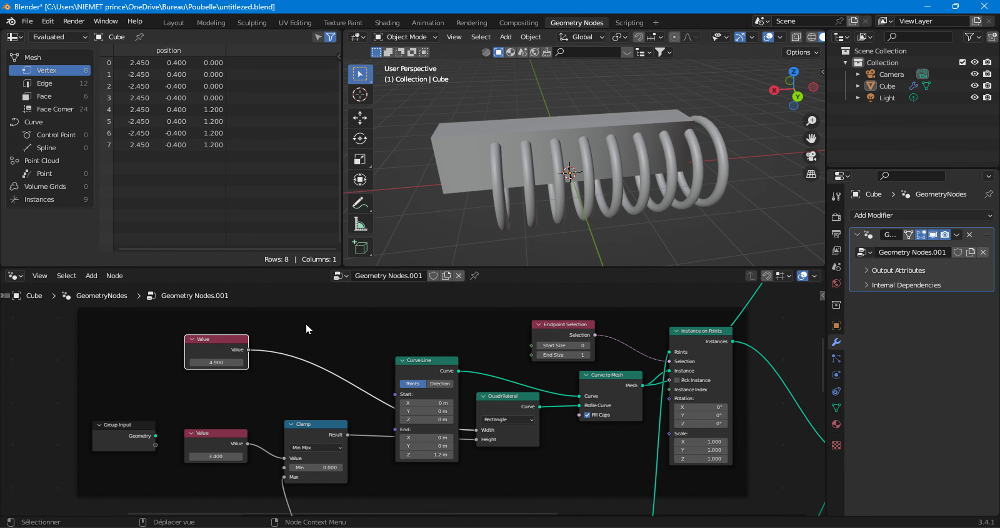
Step: Place the Resample Curve node closer to the rings' Curve Line and set the line's Start X to -3.6 m
{"action": "middle_click_drag", "start_coordinate": [309, 329], "coordinate": [208, 469]}
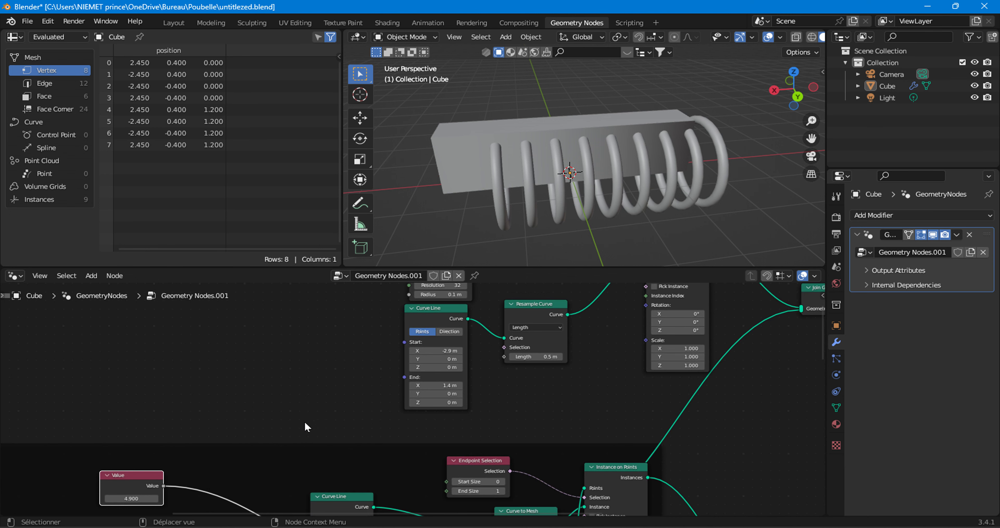
{"action": "middle_click_drag", "start_coordinate": [343, 414], "coordinate": [379, 414]}
{"action": "left_click_drag", "start_coordinate": [465, 328], "coordinate": [463, 345]}
{"action": "left_click_drag", "start_coordinate": [565, 312], "coordinate": [533, 338]}
{"action": "scroll", "coordinate": [437, 388], "scroll_direction": "up", "scroll_amount": 1}
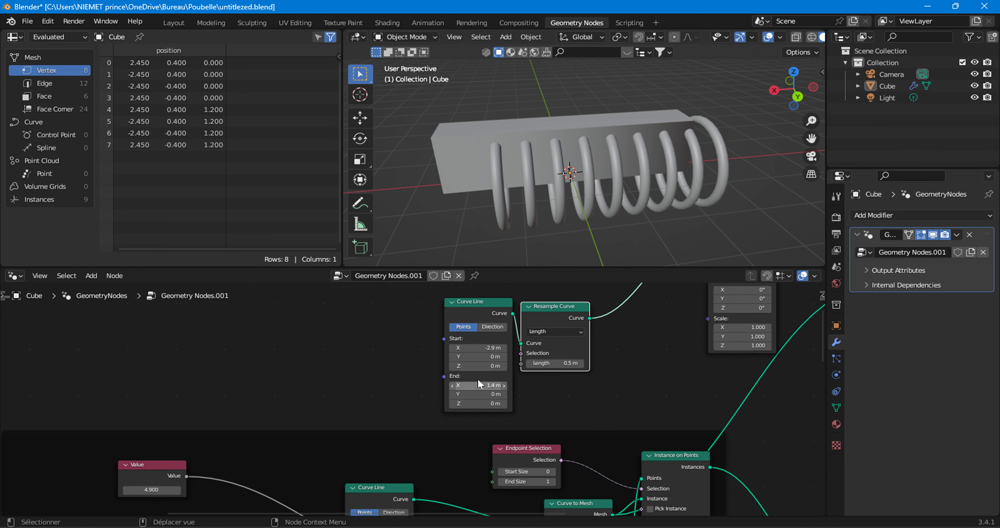
{"action": "mouse_move", "coordinate": [478, 347]}
{"action": "left_mouse_down"}
{"action": "mouse_move", "coordinate": [491, 347]}
{"action": "mouse_move", "coordinate": [472, 348]}
{"action": "left_mouse_up"}
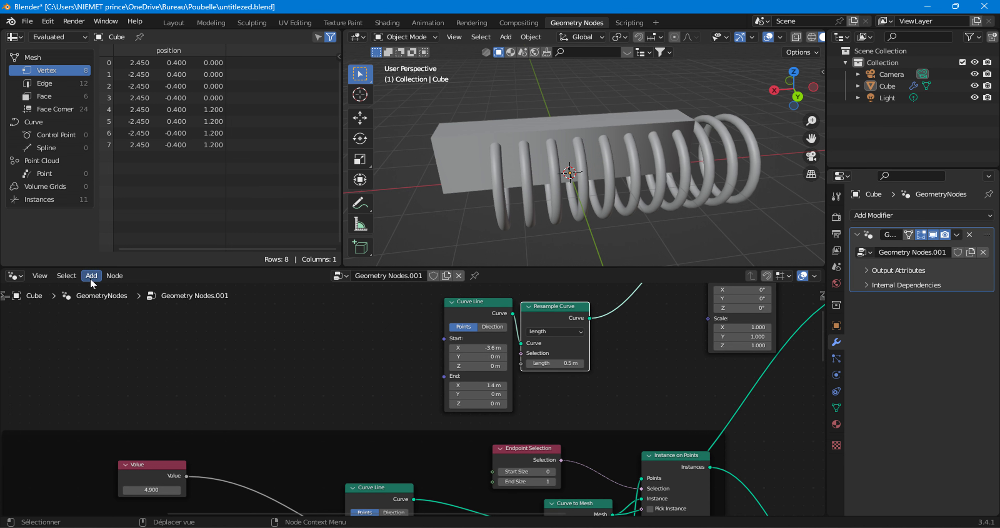
Step: Add a Combine XYZ node beside the rings' Curve Line and duplicate it below the first one
{"action": "left_click_drag", "start_coordinate": [148, 481], "coordinate": [114, 473]}
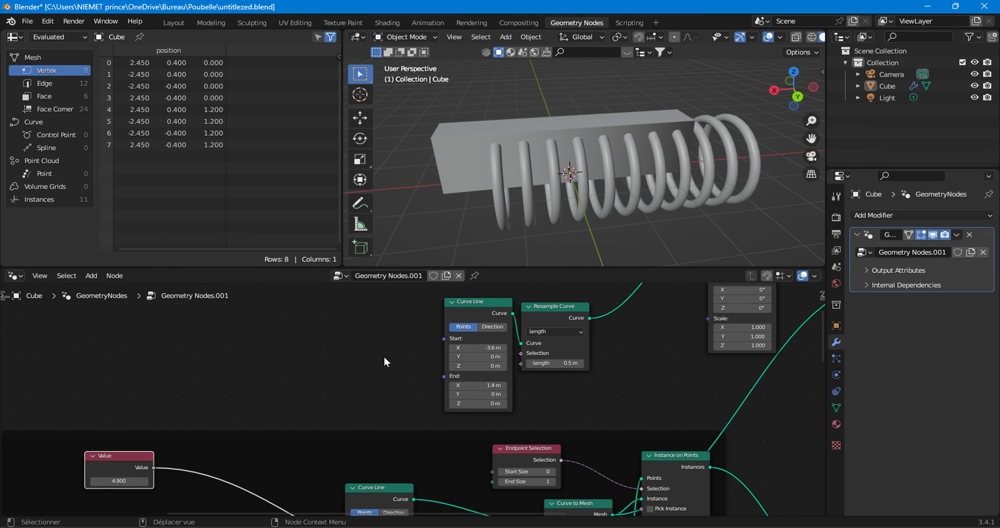
{"action": "left_click_drag", "start_coordinate": [154, 468], "coordinate": [297, 372]}
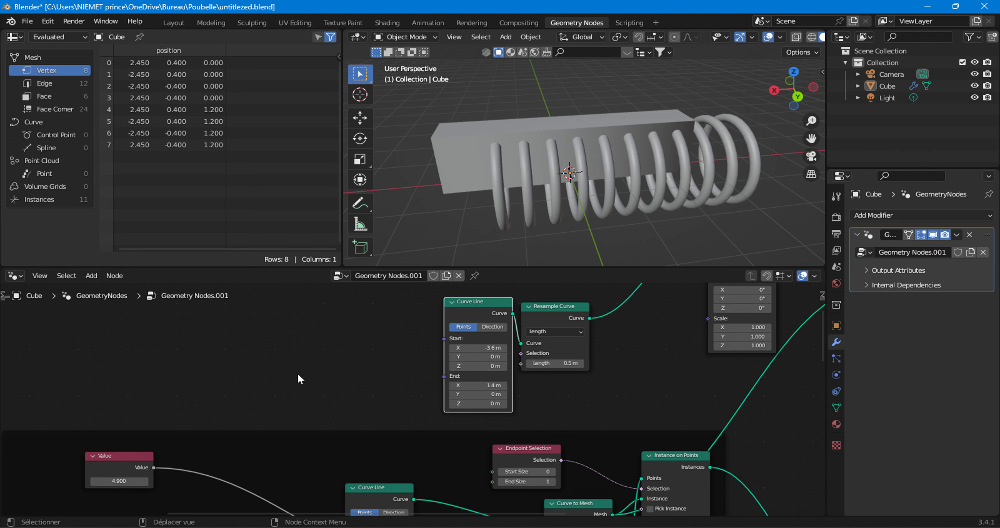
{"action": "left_click", "coordinate": [91, 276]}
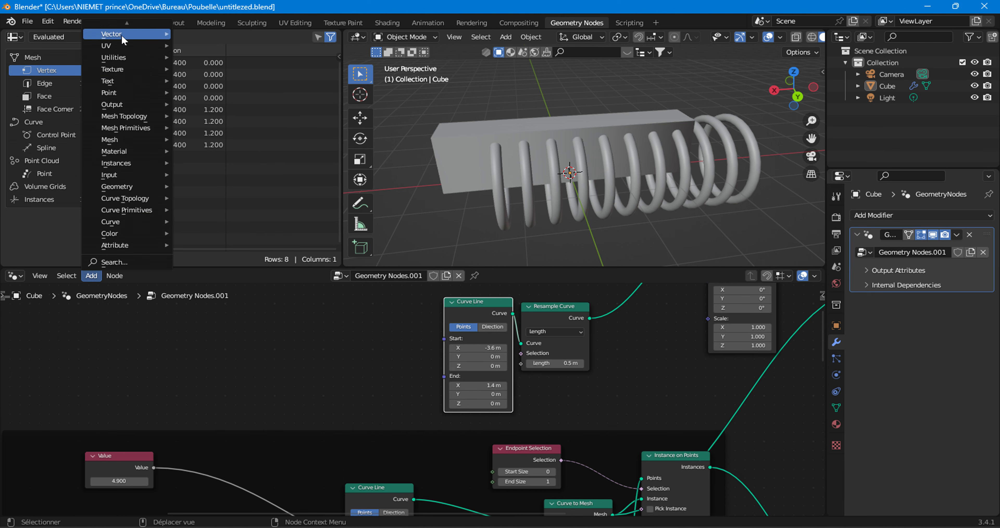
{"action": "mouse_move", "coordinate": [117, 34]}
{"action": "left_click", "coordinate": [207, 34]}
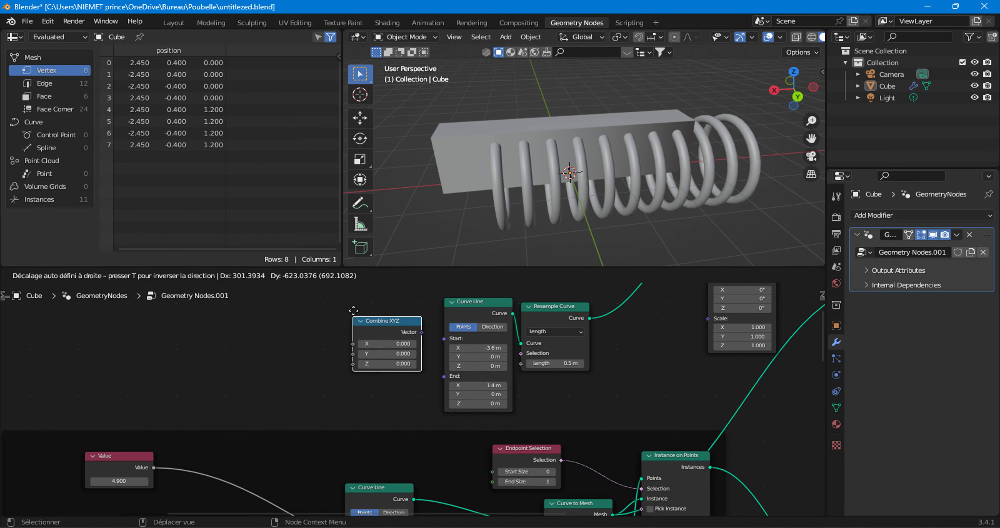
{"action": "left_click", "coordinate": [355, 308]}
{"action": "key", "text": "shift+d"}
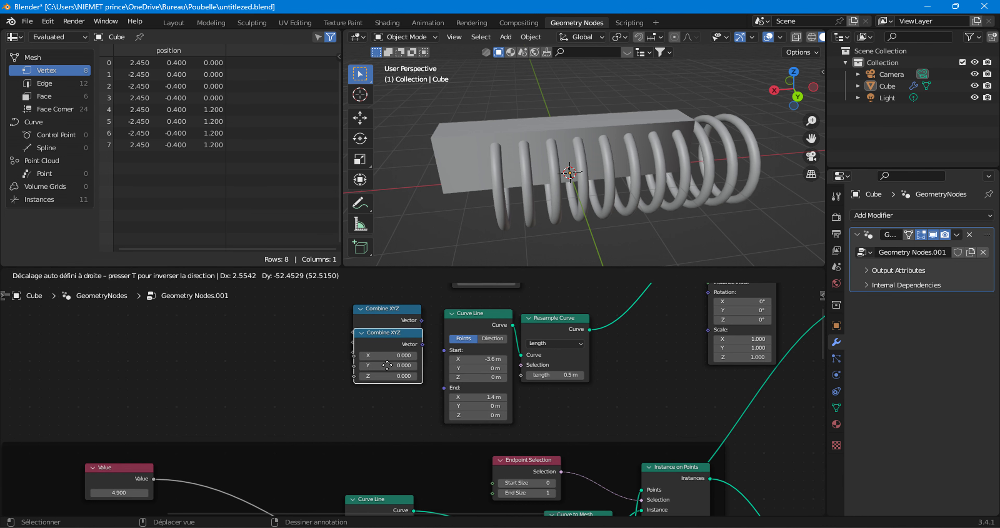
{"action": "left_click", "coordinate": [383, 387]}
Step: Connect the two Combine XYZ nodes to the Curve Line's Start and End, and set the Start vector's X to 3.8
{"action": "left_click", "coordinate": [422, 324]}
{"action": "left_click_drag", "start_coordinate": [422, 320], "coordinate": [444, 350]}
{"action": "left_click_drag", "start_coordinate": [417, 383], "coordinate": [443, 360]}
{"action": "left_click_drag", "start_coordinate": [393, 332], "coordinate": [479, 331]}
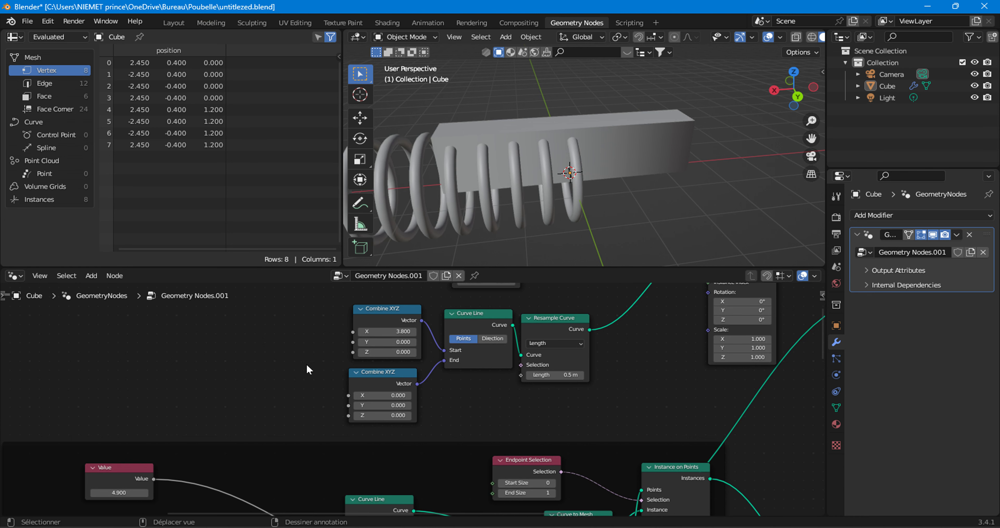
{"action": "left_click_drag", "start_coordinate": [812, 139], "coordinate": [878, 138]}
Step: Connect the beam-width Value node to the X of the Start Combine XYZ and view the model from the top
{"action": "left_click_drag", "start_coordinate": [154, 480], "coordinate": [295, 363]}
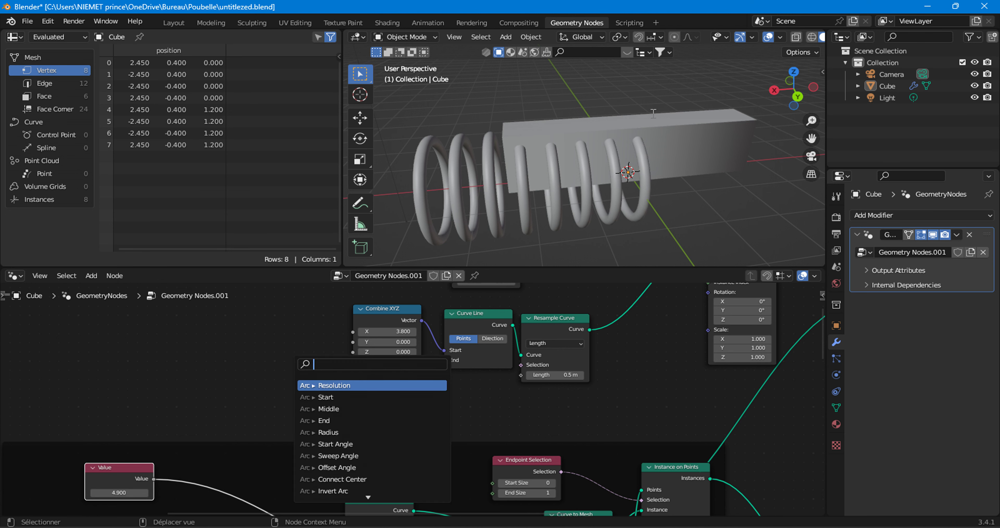
{"action": "key", "text": "Escape"}
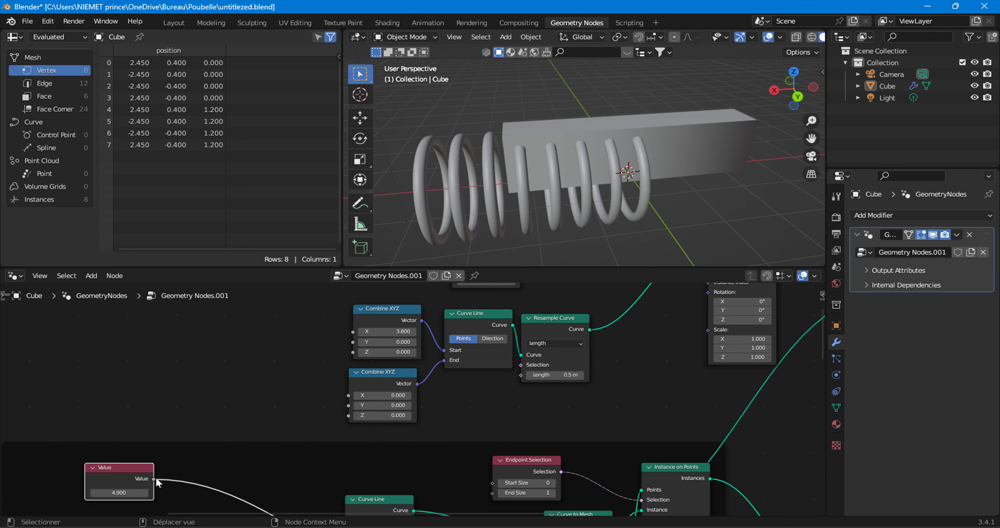
{"action": "left_click_drag", "start_coordinate": [153, 478], "coordinate": [357, 330]}
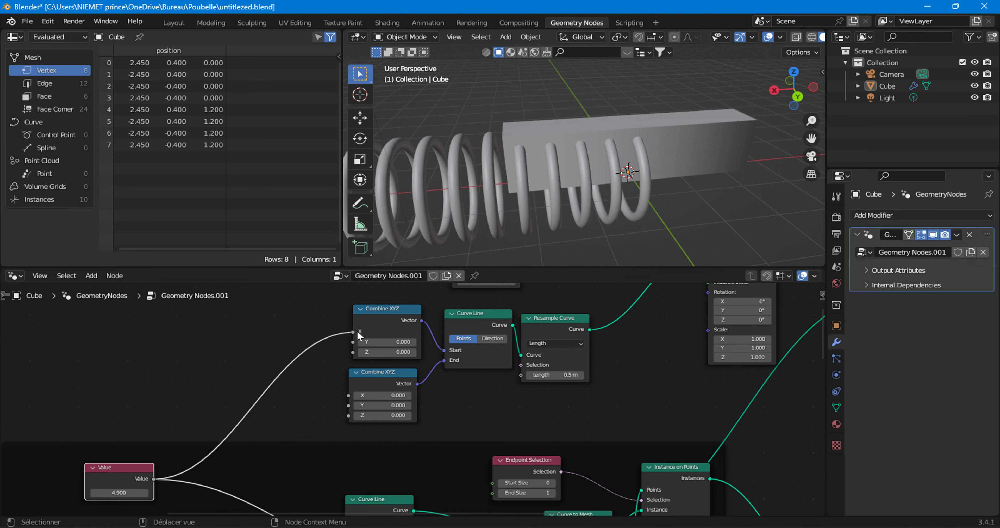
{"action": "scroll", "coordinate": [615, 126], "scroll_direction": "down", "scroll_amount": 3}
{"action": "left_click", "coordinate": [787, 71]}
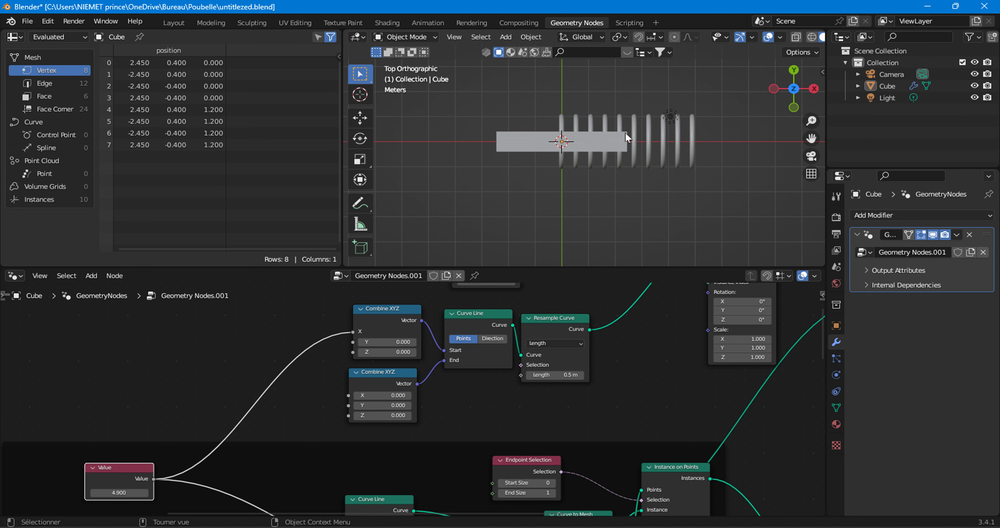
Step: Insert a Math node between the Value node and the Start vector's X, set to Divide by 2
{"action": "left_click", "coordinate": [91, 276]}
{"action": "mouse_move", "coordinate": [117, 57]}
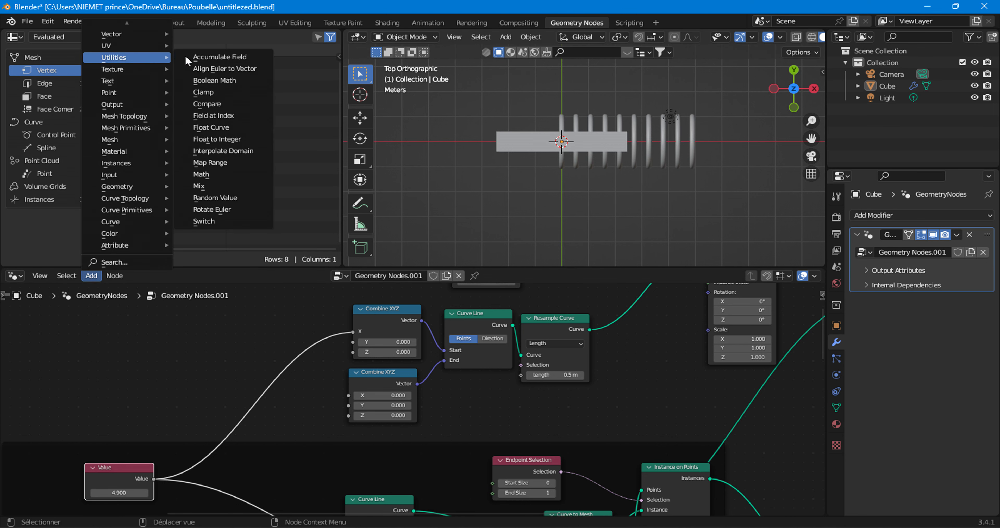
{"action": "left_click", "coordinate": [216, 182]}
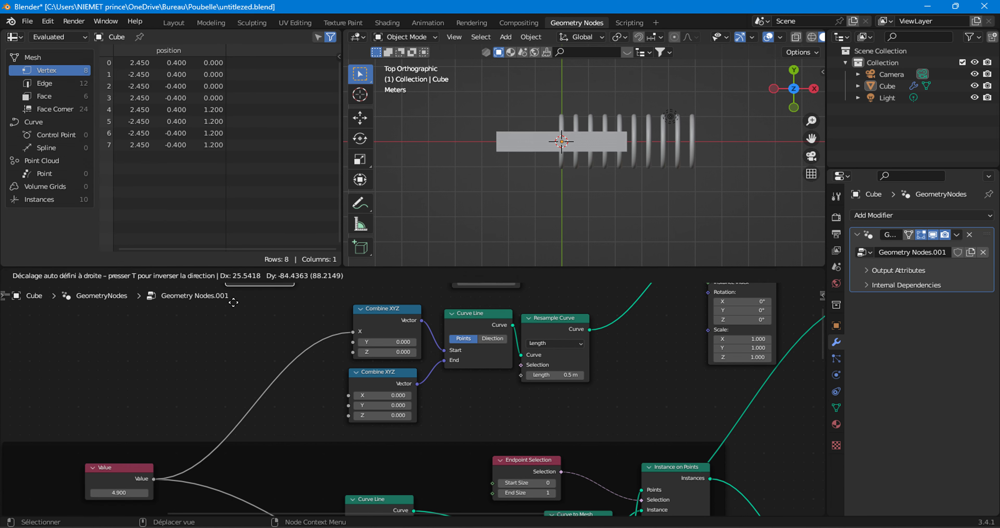
{"action": "left_click", "coordinate": [241, 346]}
{"action": "left_click", "coordinate": [256, 371]}
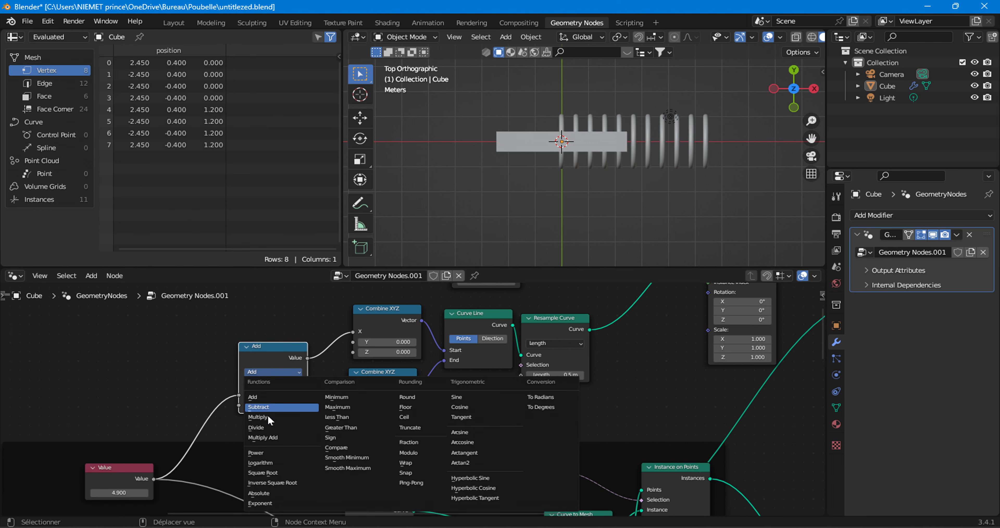
{"action": "left_click", "coordinate": [272, 427]}
{"action": "left_click", "coordinate": [280, 404]}
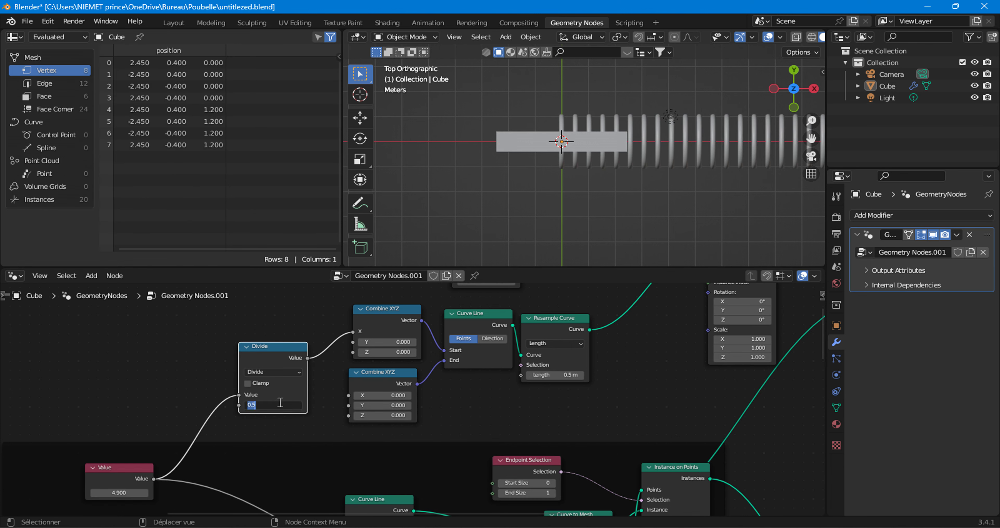
{"action": "type", "text": "2"}
{"action": "left_click", "coordinate": [207, 403]}
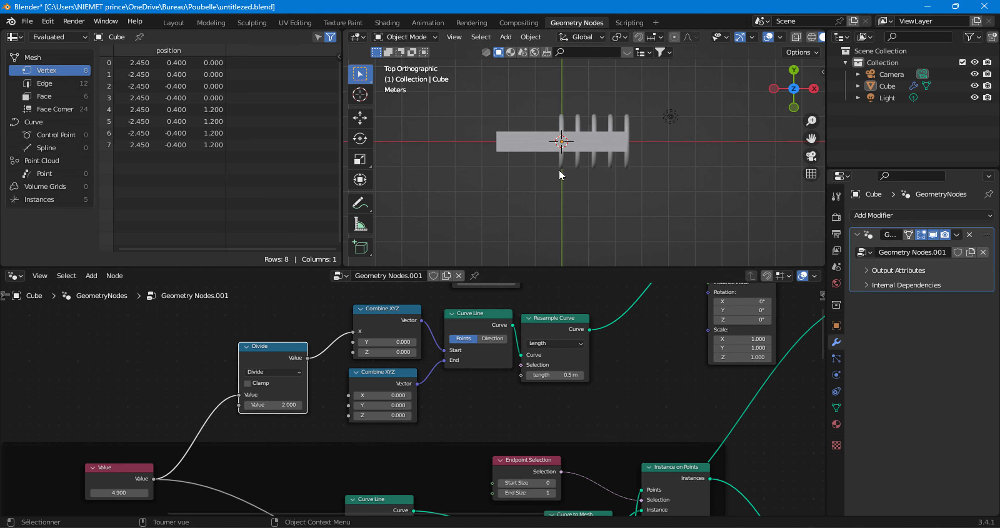
{"action": "left_click_drag", "start_coordinate": [274, 349], "coordinate": [294, 319]}
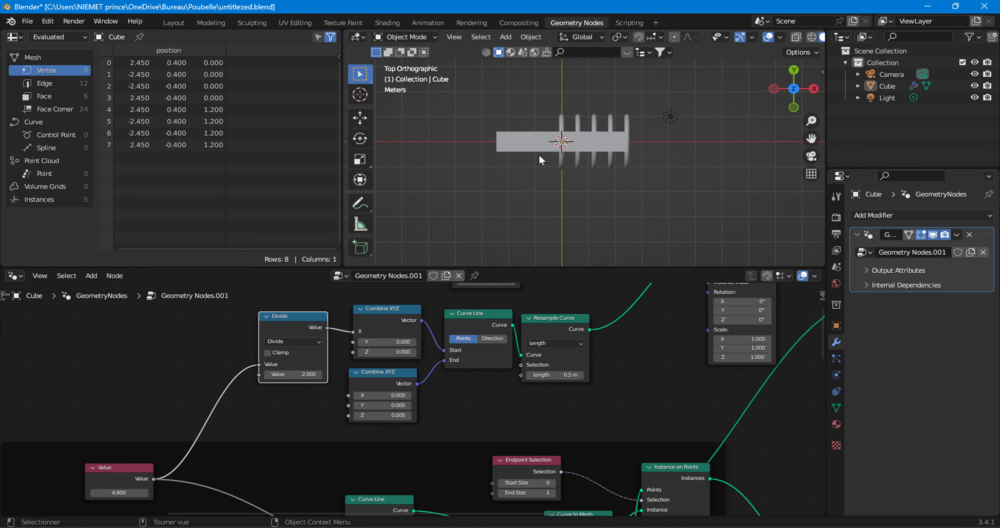
Step: Try 0.5 as the X of the Combine XYZ feeding the line's End, and connect the beam-width Value node to that X
{"action": "scroll", "coordinate": [404, 386], "scroll_direction": "up", "scroll_amount": 1}
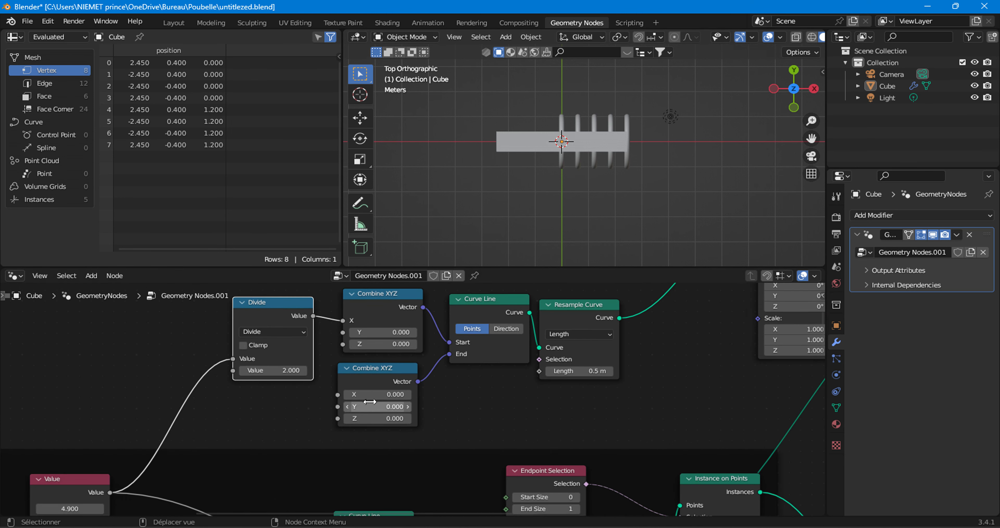
{"action": "left_click", "coordinate": [382, 395]}
{"action": "type", "text": "0.5"}
{"action": "key", "text": "Return"}
{"action": "left_click_drag", "start_coordinate": [385, 394], "coordinate": [363, 394]}
{"action": "left_click_drag", "start_coordinate": [110, 492], "coordinate": [337, 394]}
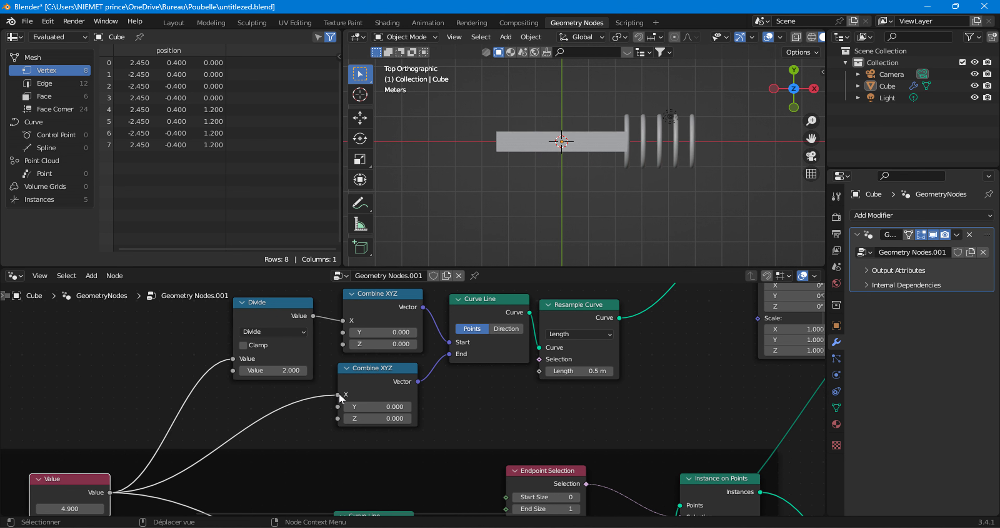
Step: Undo the Value link into the End Combine XYZ's X and add a Math node set to Multiply below the Divide node
{"action": "key", "text": "ctrl+z"}
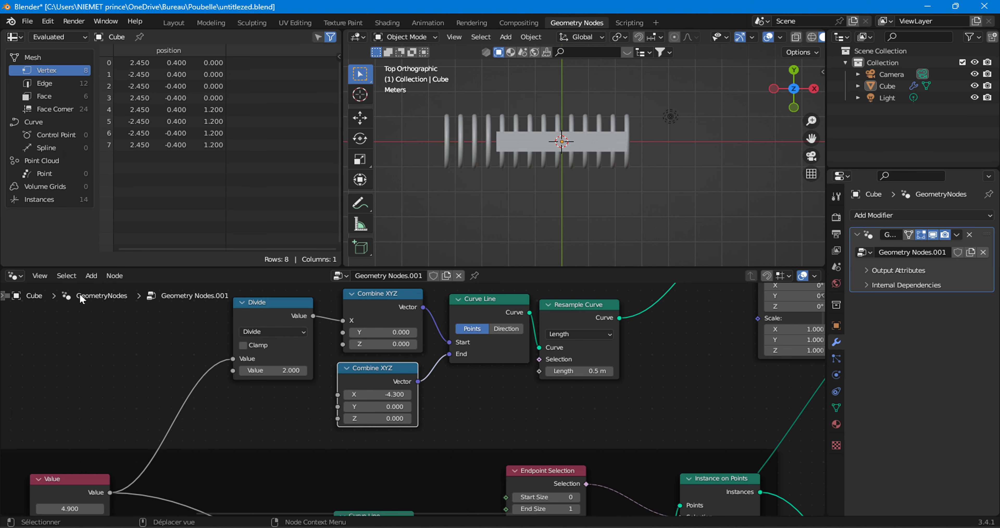
{"action": "left_click", "coordinate": [88, 277]}
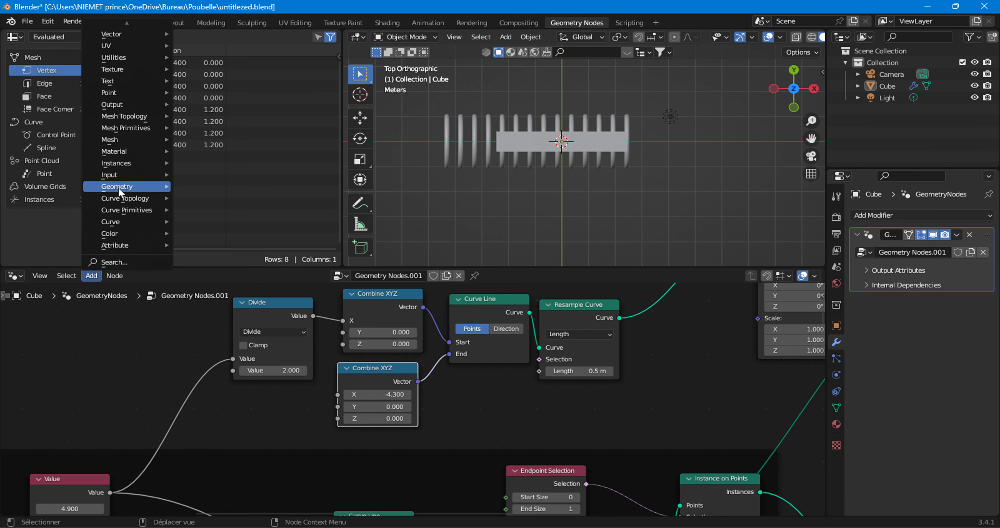
{"action": "mouse_move", "coordinate": [121, 57]}
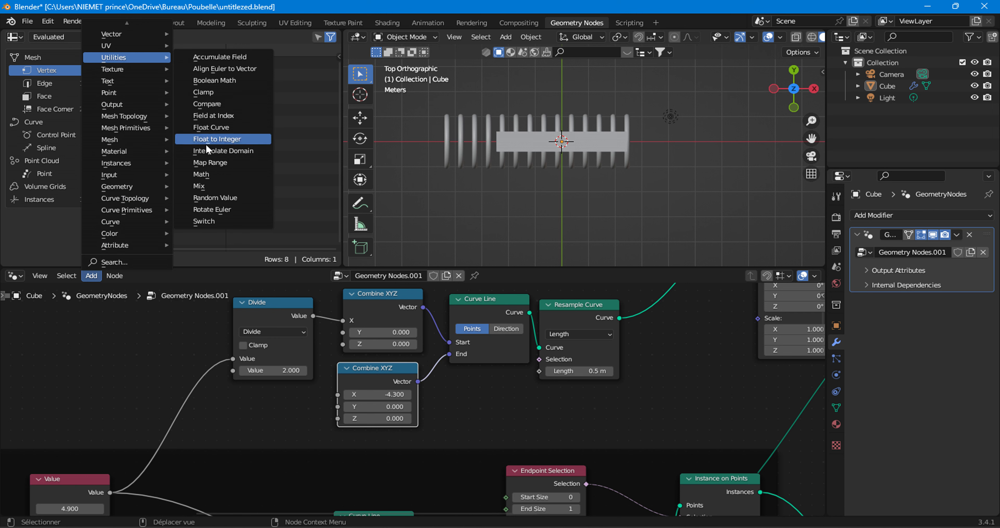
{"action": "left_click", "coordinate": [201, 175]}
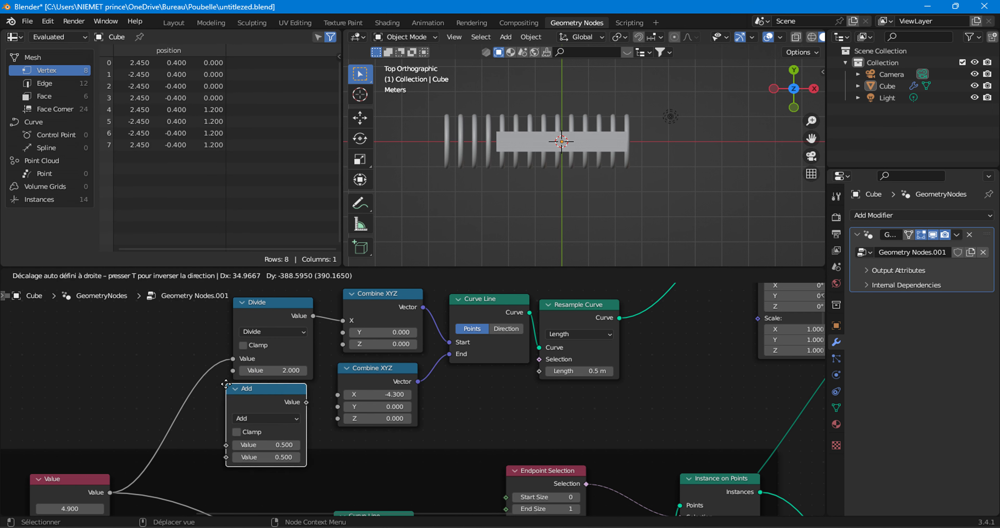
{"action": "left_click", "coordinate": [226, 384]}
{"action": "left_click", "coordinate": [247, 420]}
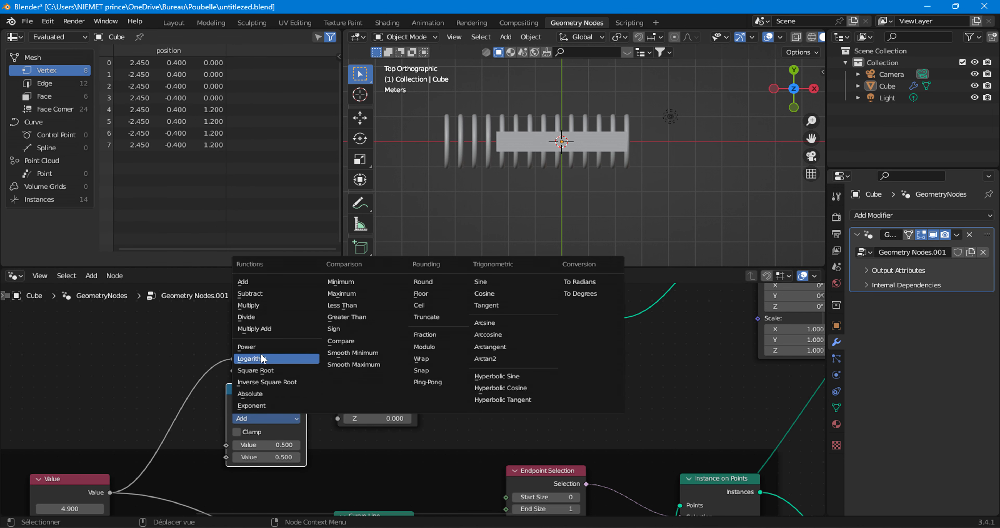
{"action": "left_click", "coordinate": [263, 306]}
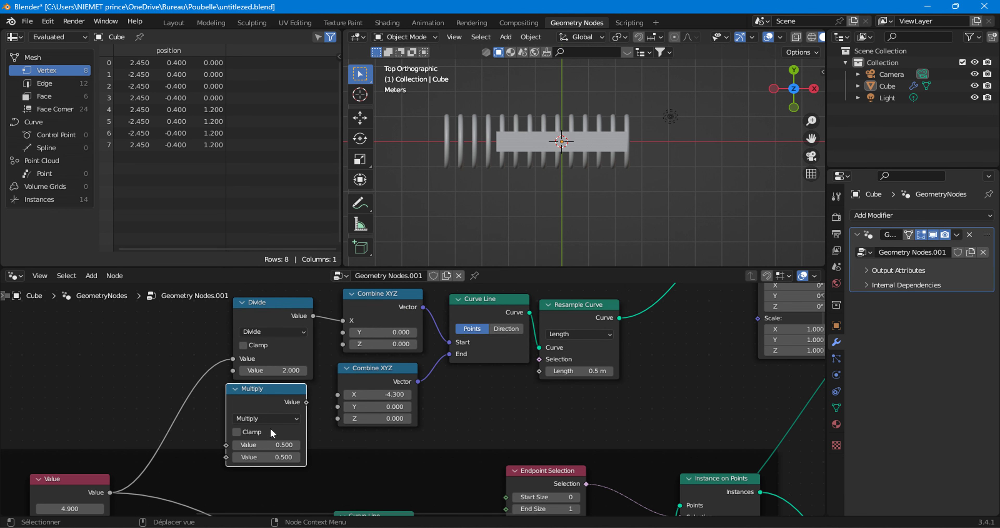
Step: Try multiplying the Divide node's output by the beam-width Value and feeding the result to the X of the End Combine XYZ
{"action": "double_click", "coordinate": [270, 457]}
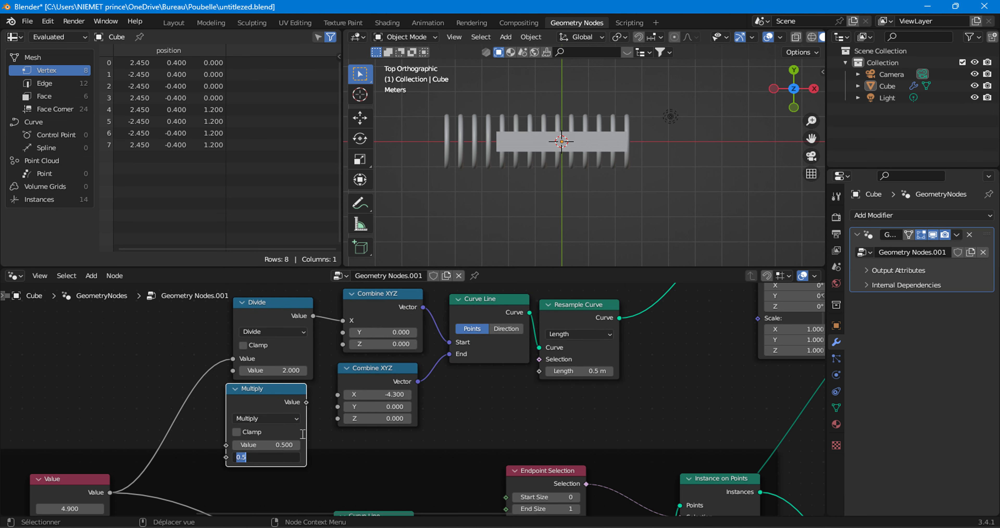
{"action": "key", "text": "Return"}
{"action": "left_click_drag", "start_coordinate": [102, 507], "coordinate": [226, 445]}
{"action": "left_click_drag", "start_coordinate": [306, 403], "coordinate": [332, 393]}
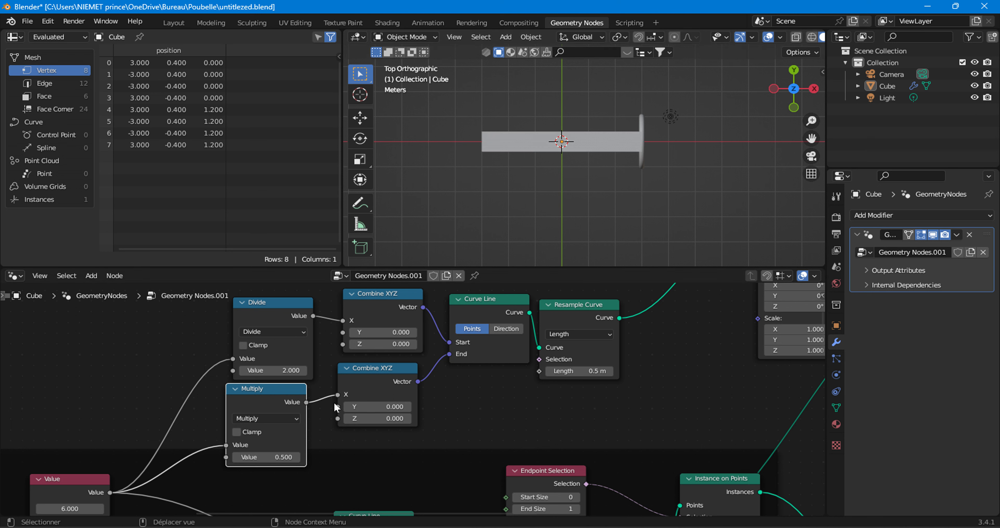
{"action": "left_click_drag", "start_coordinate": [257, 313], "coordinate": [147, 326]}
{"action": "left_click_drag", "start_coordinate": [208, 324], "coordinate": [228, 443]}
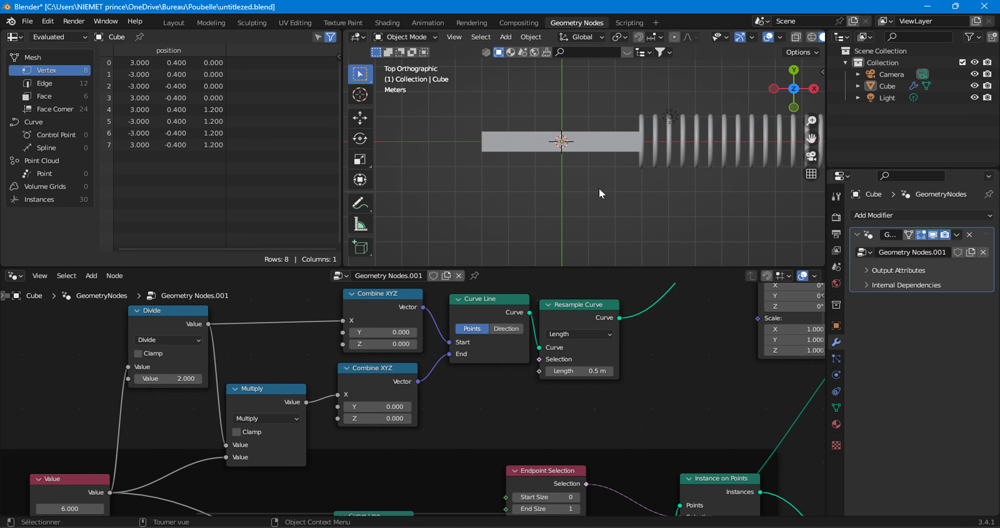
Step: Check the ring placement from the front and top views, and disconnect the Multiply node's inputs and output
{"action": "scroll", "coordinate": [661, 144], "scroll_direction": "down", "scroll_amount": 3}
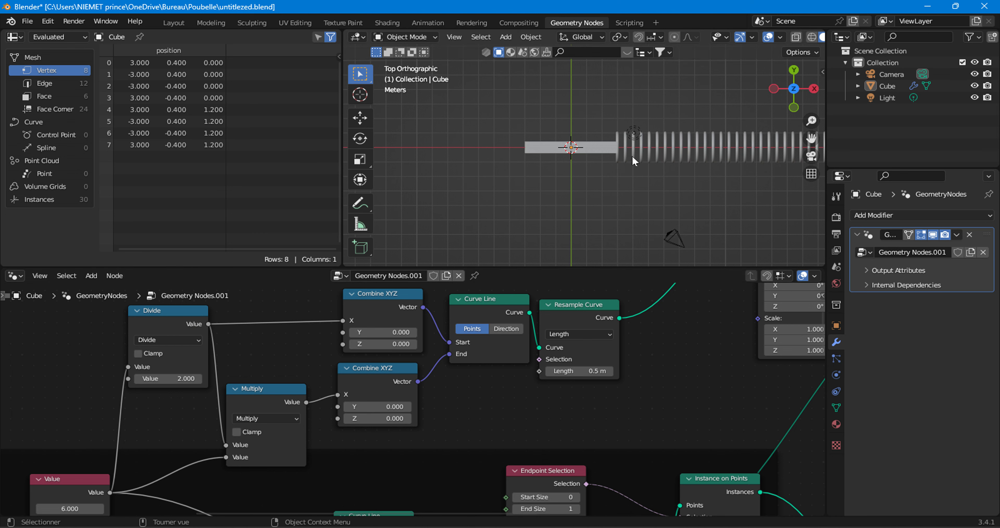
{"action": "middle_click_drag", "start_coordinate": [632, 154], "coordinate": [652, 99]}
{"action": "left_click", "coordinate": [791, 76]}
{"action": "left_click", "coordinate": [794, 92]}
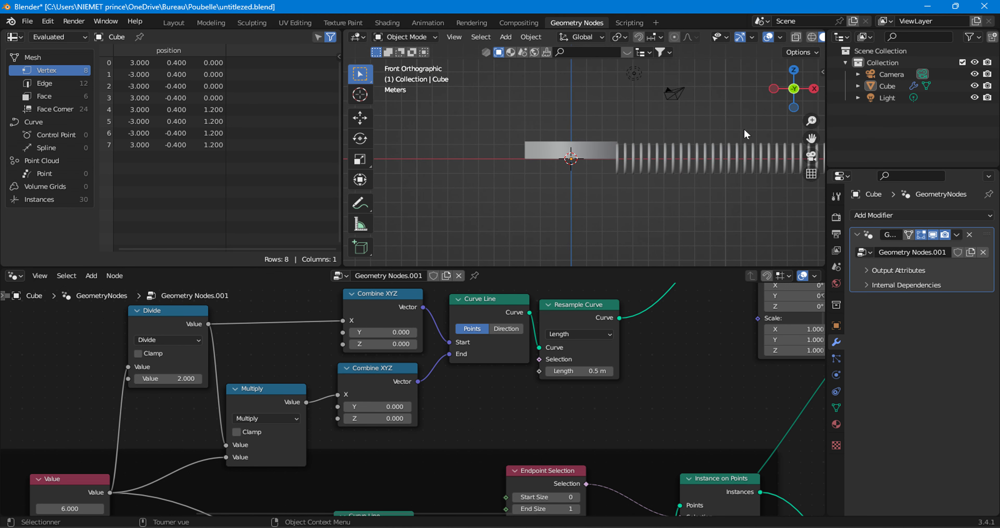
{"action": "left_click", "coordinate": [795, 71]}
{"action": "mouse_move", "coordinate": [227, 446]}
{"action": "left_mouse_down"}
{"action": "mouse_move", "coordinate": [203, 454]}
{"action": "mouse_move", "coordinate": [212, 448]}
{"action": "left_mouse_up"}
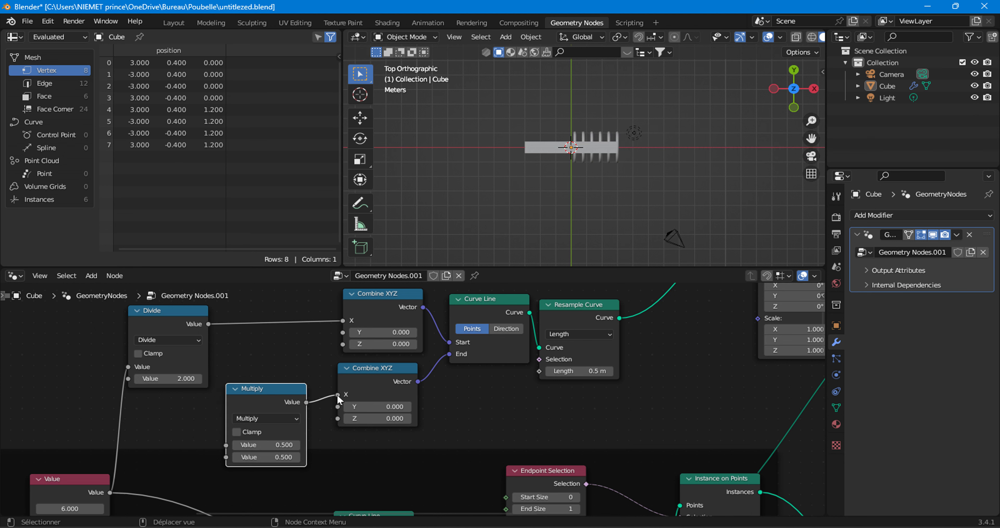
{"action": "mouse_move", "coordinate": [338, 395]}
{"action": "left_mouse_down"}
{"action": "mouse_move", "coordinate": [427, 394]}
{"action": "mouse_move", "coordinate": [350, 395]}
{"action": "left_mouse_up"}
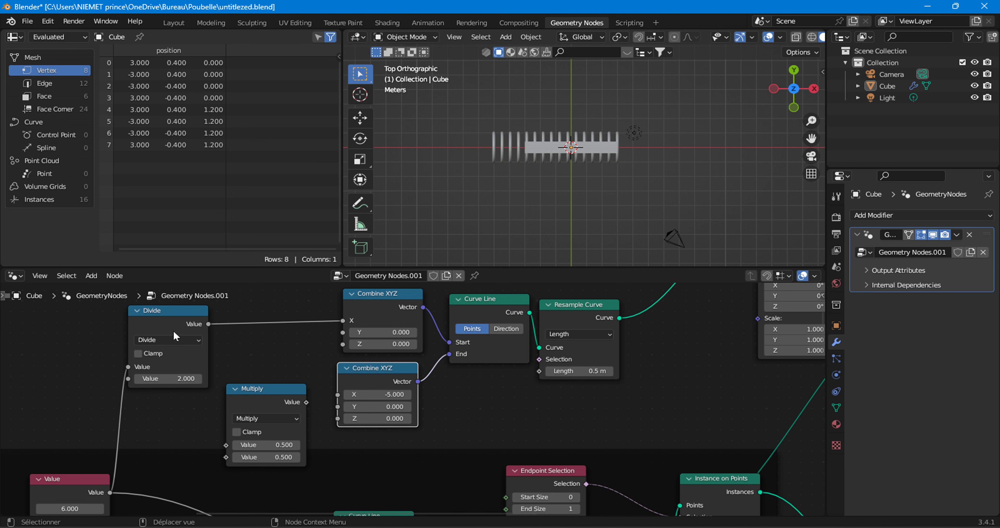
Step: Connect the Divide output to Multiply and its result to the X of the End Combine XYZ, with a multiplier of -1
{"action": "left_click_drag", "start_coordinate": [208, 323], "coordinate": [227, 443]}
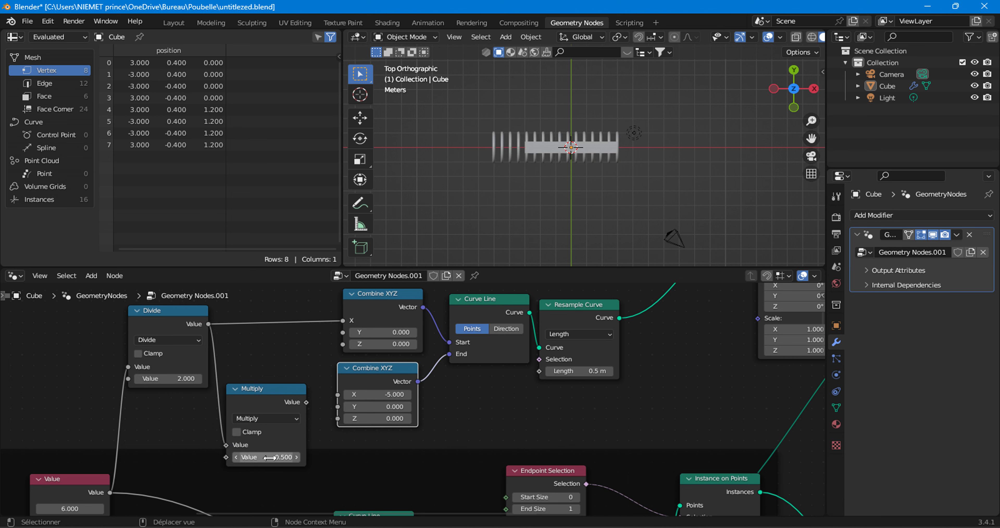
{"action": "left_click_drag", "start_coordinate": [307, 402], "coordinate": [341, 393]}
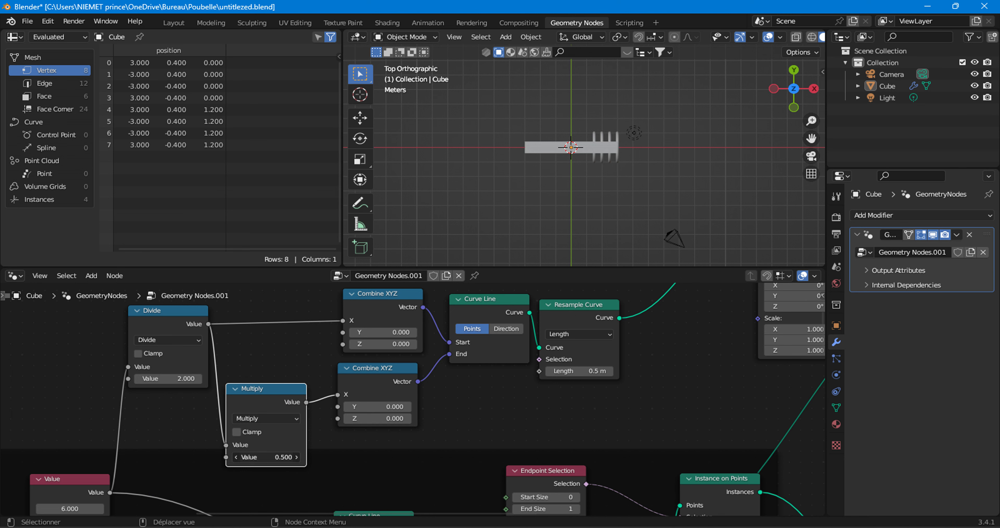
{"action": "left_click", "coordinate": [269, 456]}
{"action": "type", "text": "-1"}
{"action": "key", "text": "Return"}
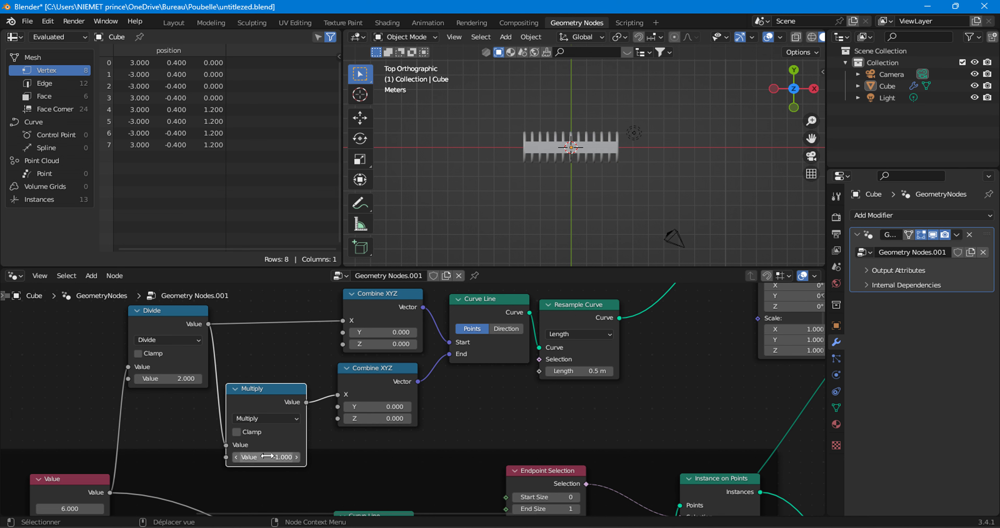
Step: Set the beam-width Value node to 8 and check the rings along the beam in perspective and from the top
{"action": "scroll", "coordinate": [545, 174], "scroll_direction": "up", "scroll_amount": 1}
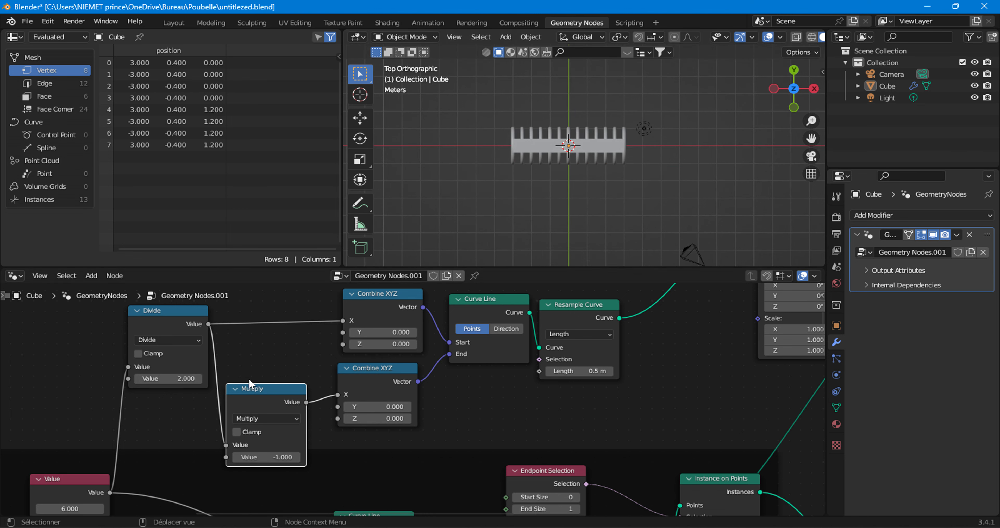
{"action": "left_click", "coordinate": [70, 509]}
{"action": "type", "text": "11.6"}
{"action": "key", "text": "Return"}
{"action": "mouse_move", "coordinate": [70, 508]}
{"action": "left_mouse_down"}
{"action": "mouse_move", "coordinate": [84, 509]}
{"action": "mouse_move", "coordinate": [51, 508]}
{"action": "mouse_move", "coordinate": [93, 508]}
{"action": "mouse_move", "coordinate": [69, 509]}
{"action": "left_mouse_up"}
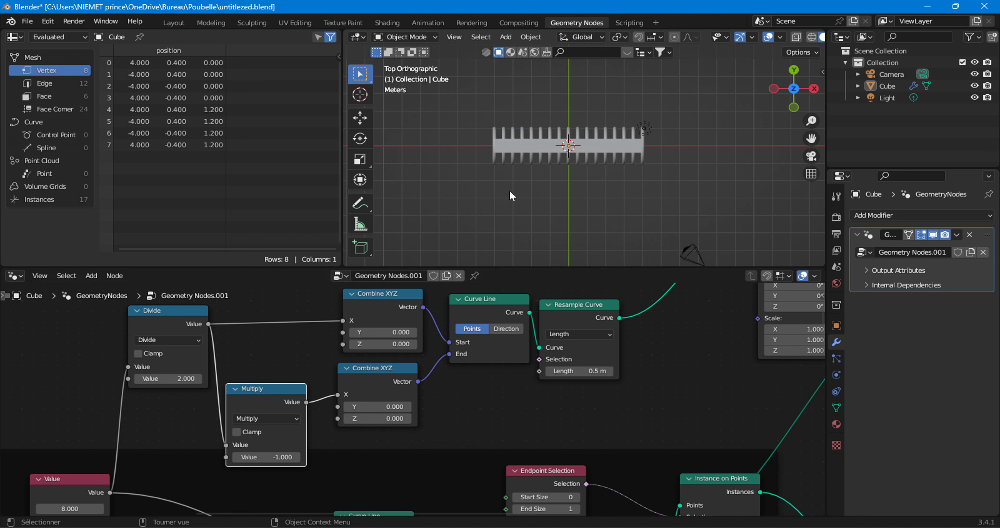
{"action": "middle_click_drag", "start_coordinate": [511, 195], "coordinate": [522, 130]}
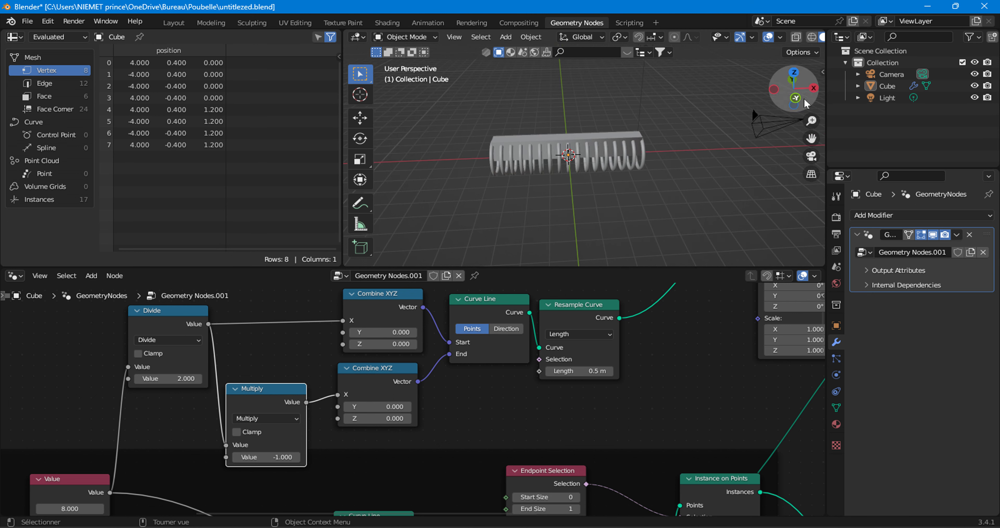
{"action": "left_click", "coordinate": [795, 78]}
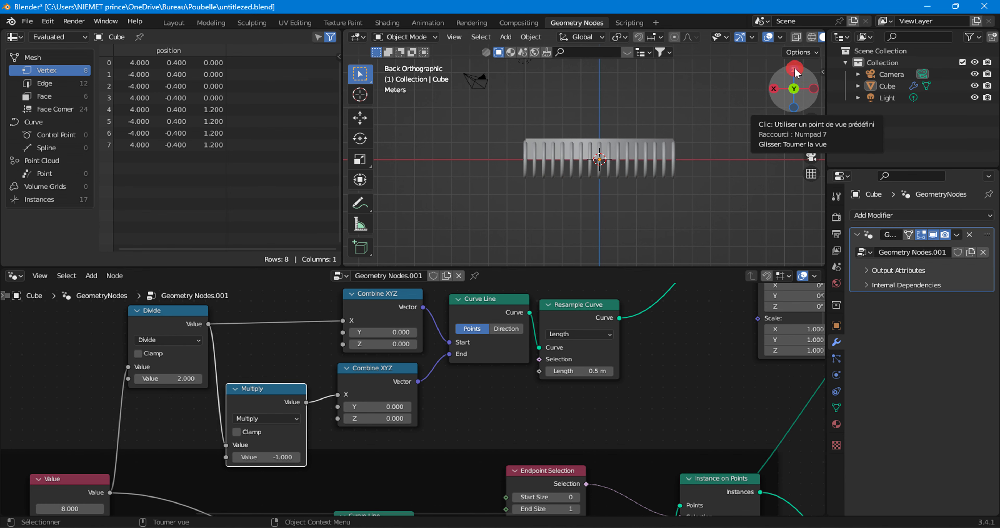
{"action": "left_click", "coordinate": [795, 72]}
Step: Move the Divide, Multiply, Combine XYZ, Curve Line and Resample Curve nodes slightly up, away from the beam's frame
{"action": "scroll", "coordinate": [622, 375], "scroll_direction": "down", "scroll_amount": 5}
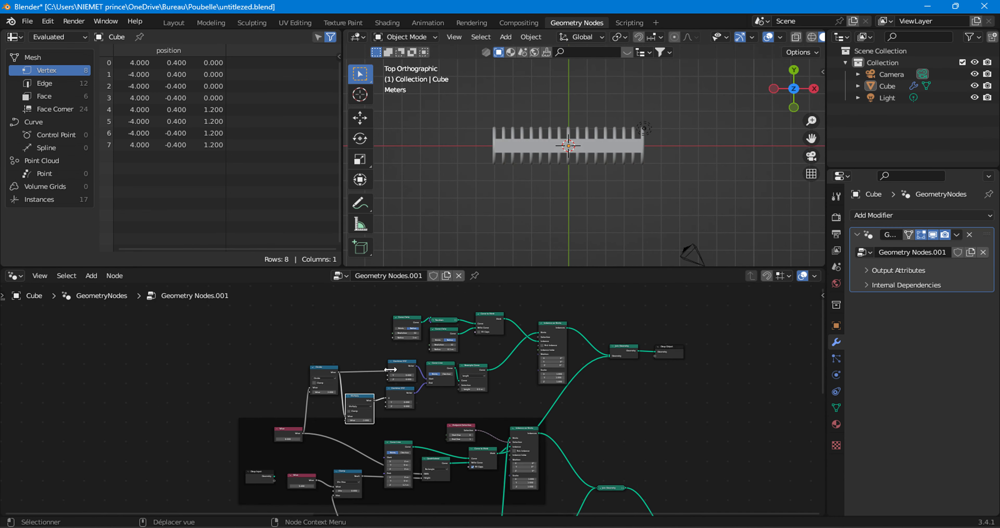
{"action": "left_click_drag", "start_coordinate": [269, 329], "coordinate": [432, 396]}
{"action": "left_click_drag", "start_coordinate": [241, 406], "coordinate": [465, 371]}
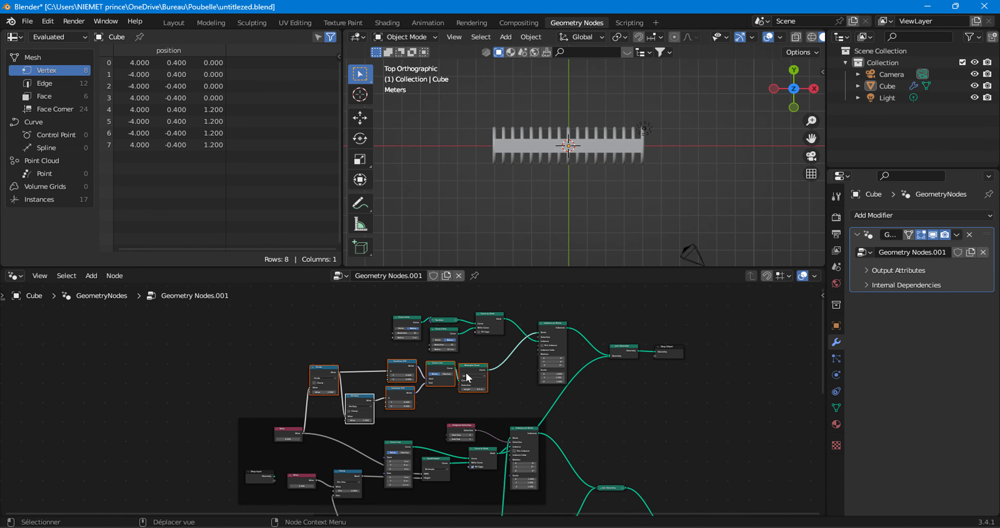
{"action": "key", "text": "g"}
{"action": "left_click", "coordinate": [468, 366]}
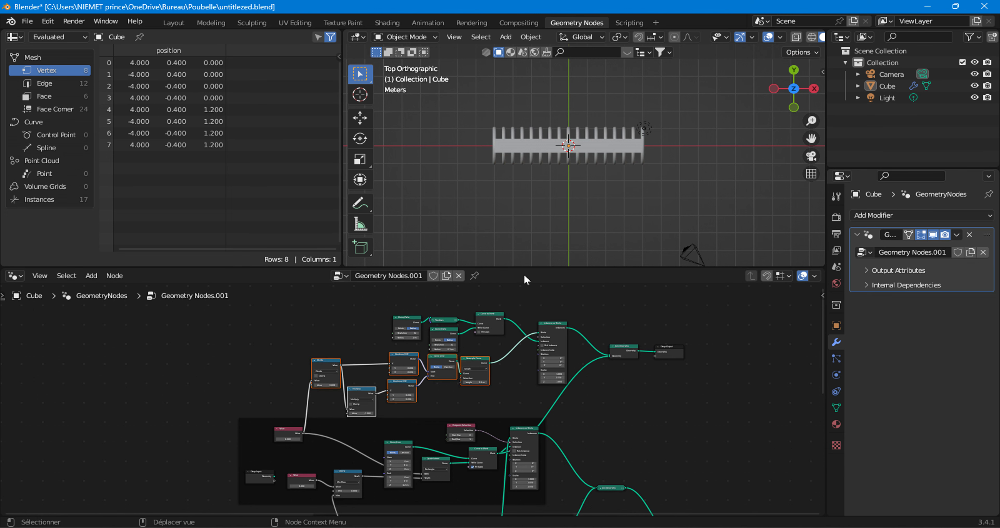
Step: Connect the Join Geometry of the beam and pillar to the Group Output and view the single support in perspective
{"action": "middle_click_drag", "start_coordinate": [522, 435], "coordinate": [341, 382]}
{"action": "scroll", "coordinate": [365, 387], "scroll_direction": "up", "scroll_amount": 4}
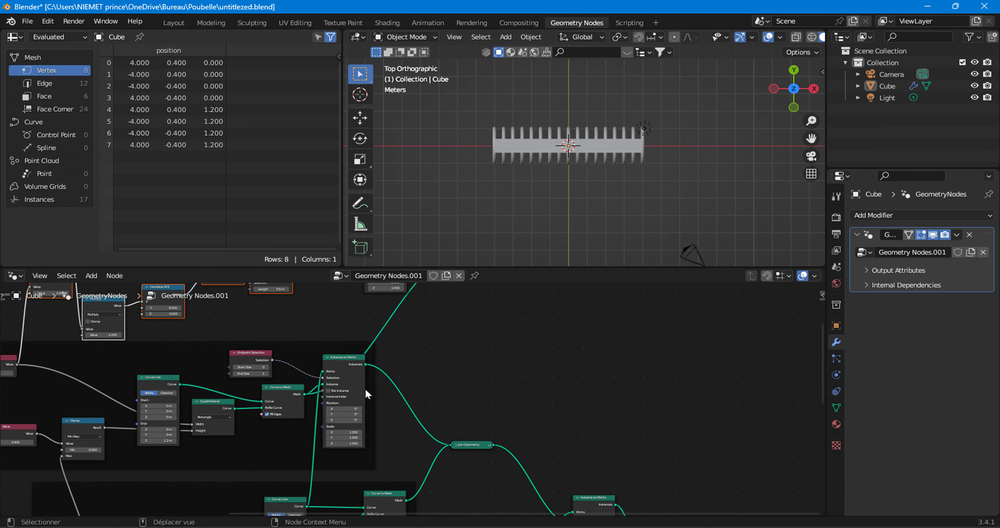
{"action": "left_click_drag", "start_coordinate": [406, 468], "coordinate": [451, 347]}
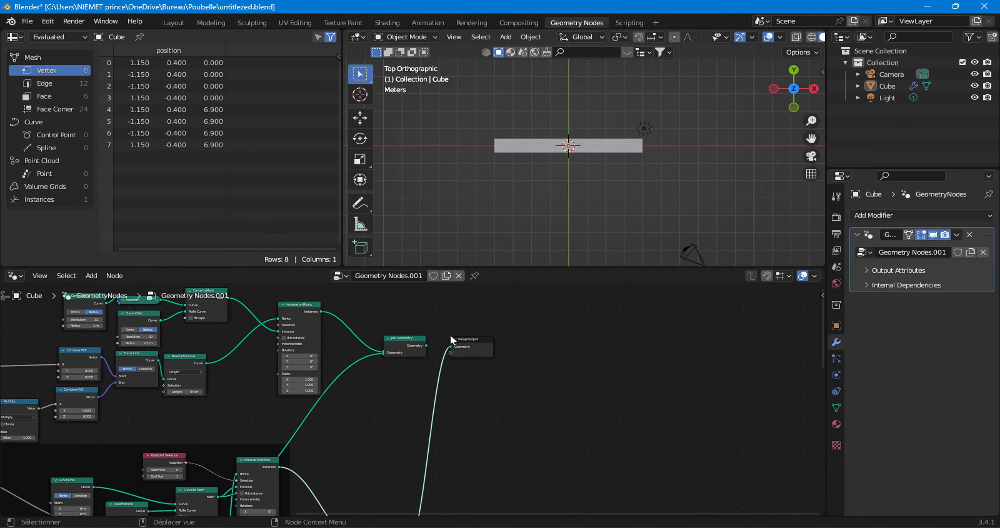
{"action": "middle_click_drag", "start_coordinate": [544, 187], "coordinate": [589, 114]}
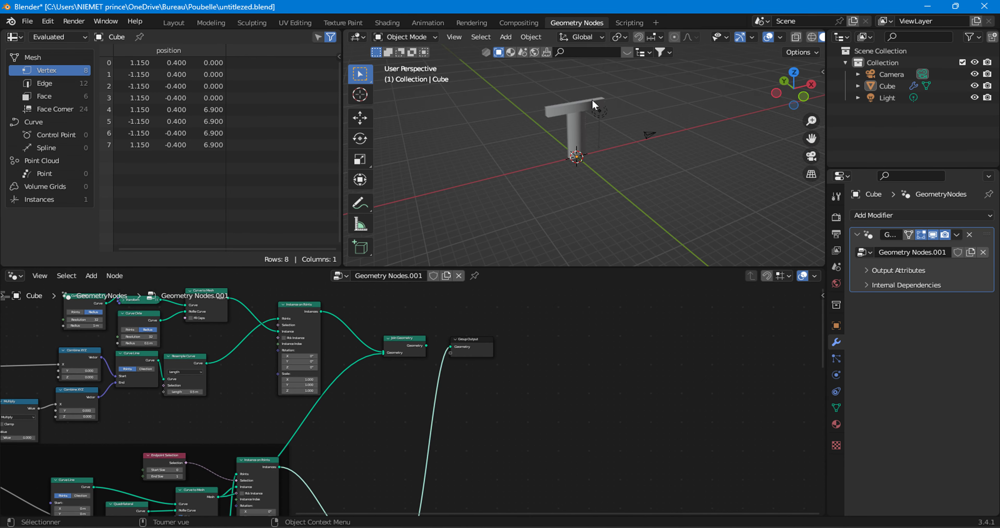
Step: Shift the Instance on Points node that duplicates the support, connect its Instances to the Group Output, and inspect both supports
{"action": "middle_click_drag", "start_coordinate": [463, 379], "coordinate": [341, 515]}
{"action": "scroll", "coordinate": [381, 441], "scroll_direction": "down", "scroll_amount": 5}
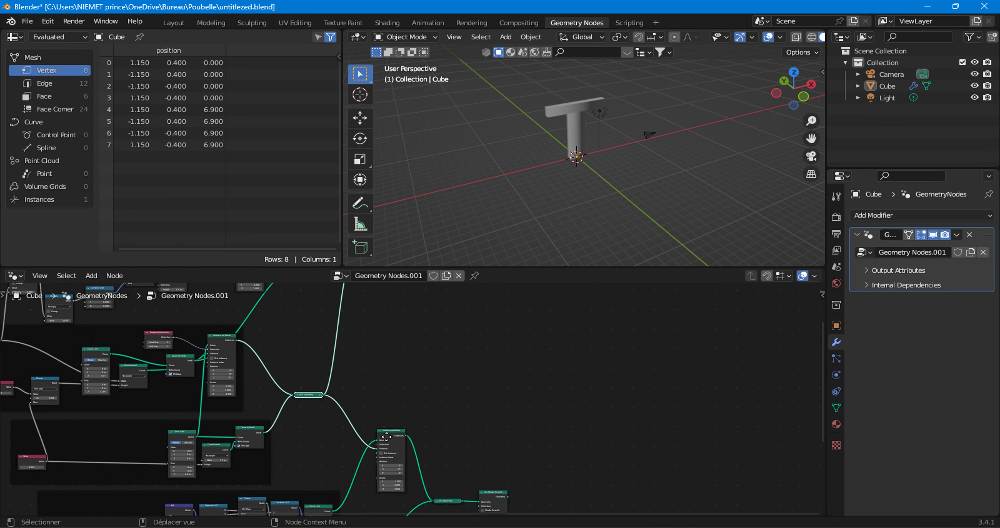
{"action": "middle_click_drag", "start_coordinate": [397, 433], "coordinate": [411, 454]}
{"action": "scroll", "coordinate": [411, 454], "scroll_direction": "up", "scroll_amount": 2}
{"action": "left_click", "coordinate": [415, 472]}
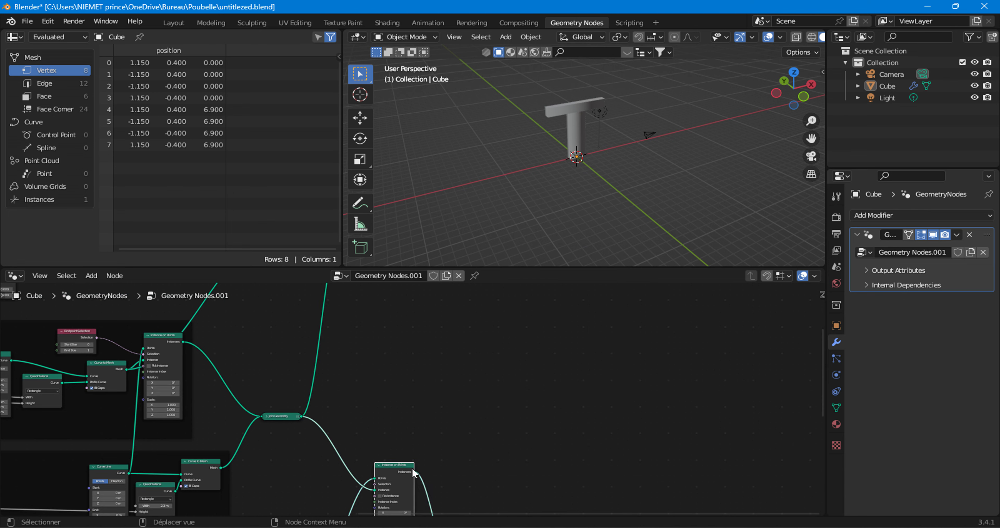
{"action": "key", "text": "g"}
{"action": "left_click", "coordinate": [400, 455]}
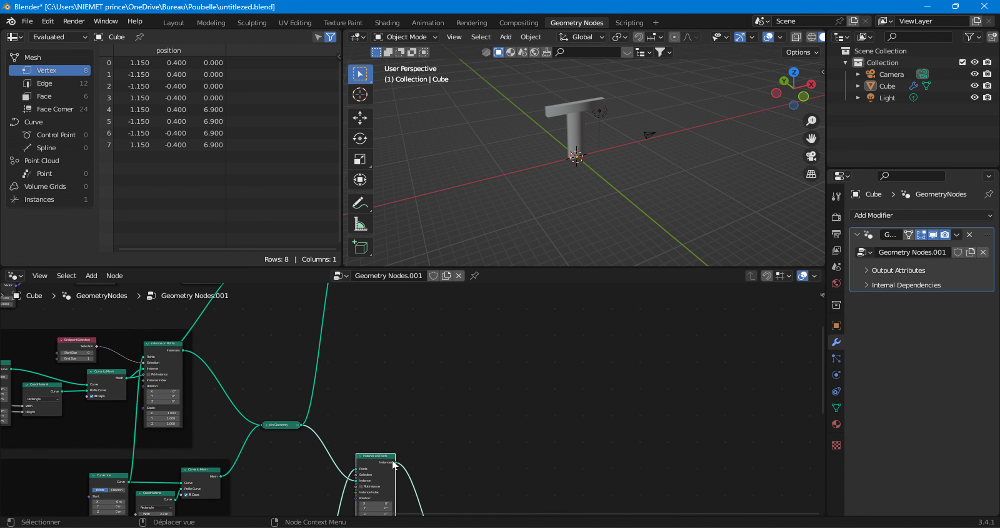
{"action": "left_click_drag", "start_coordinate": [396, 462], "coordinate": [341, 379]}
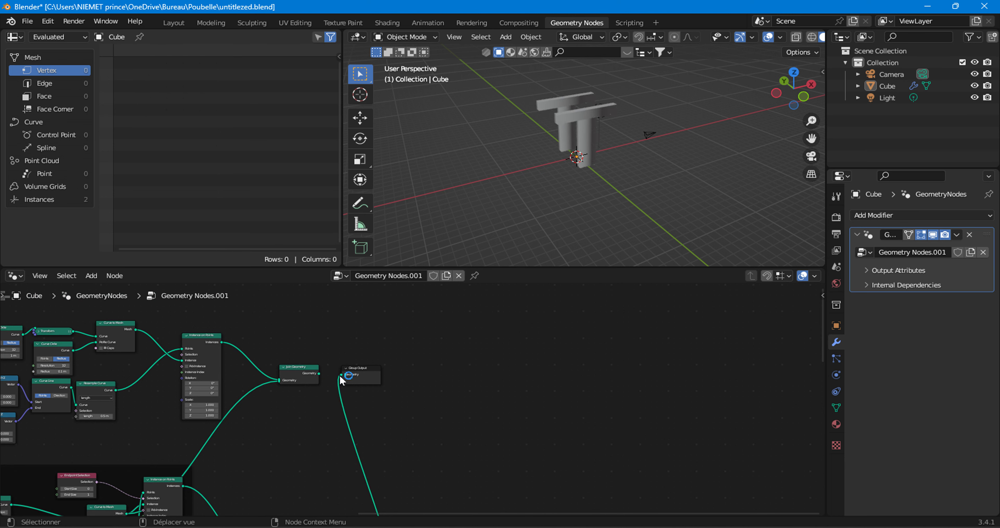
{"action": "middle_click_drag", "start_coordinate": [576, 146], "coordinate": [581, 165]}
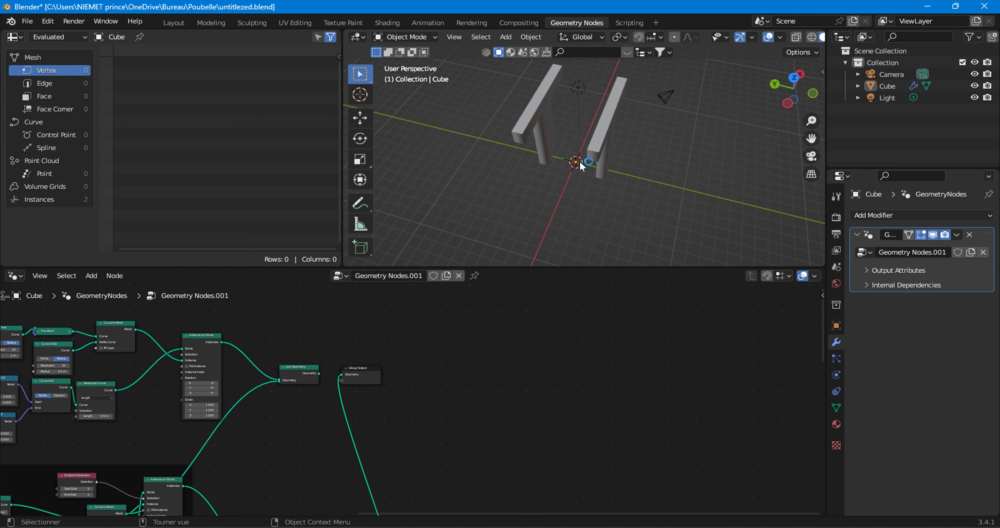
{"action": "middle_click_drag", "start_coordinate": [554, 130], "coordinate": [545, 92]}
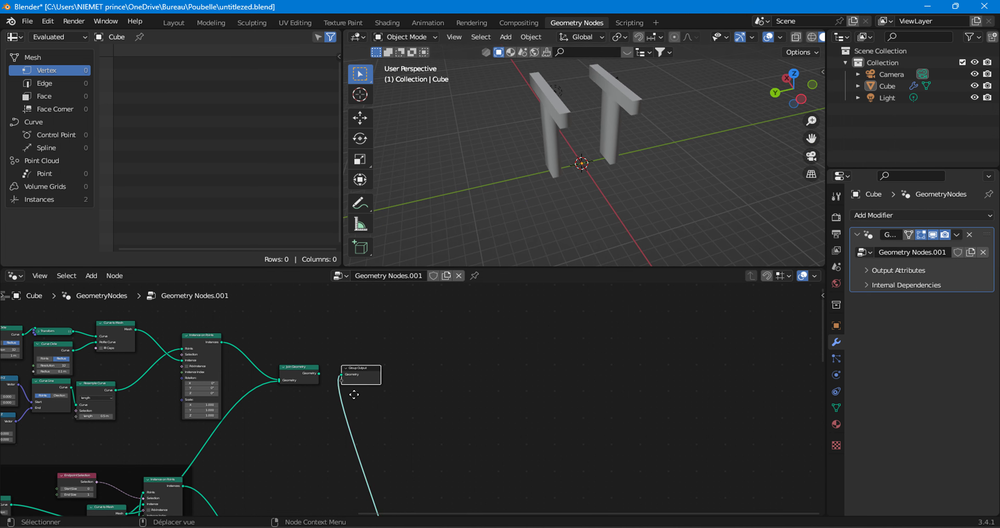
Step: Move the Group Output aside, cut the beam instances' link into the ring Join Geometry, and reposition that Join Geometry node
{"action": "key", "text": "g"}
{"action": "left_click", "coordinate": [402, 394]}
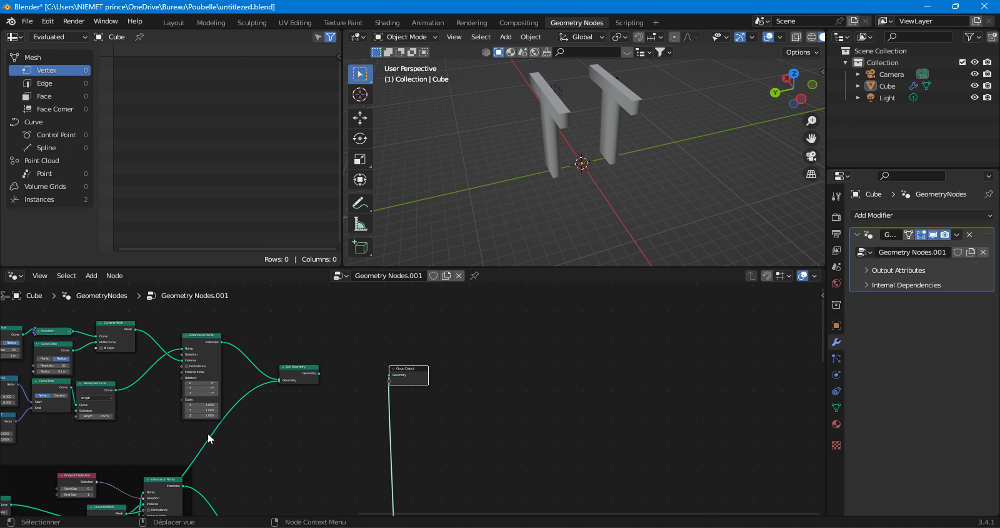
{"action": "right_click_drag", "start_coordinate": [239, 396], "coordinate": [282, 411], "text": "ctrl"}
{"action": "left_click_drag", "start_coordinate": [298, 379], "coordinate": [344, 356]}
Step: Add a reroute on the link into the Group Output and connect it to the ring Join Geometry
{"action": "right_click_drag", "start_coordinate": [337, 390], "coordinate": [396, 434], "text": "shift"}
{"action": "scroll", "coordinate": [396, 440], "scroll_direction": "up", "scroll_amount": 2}
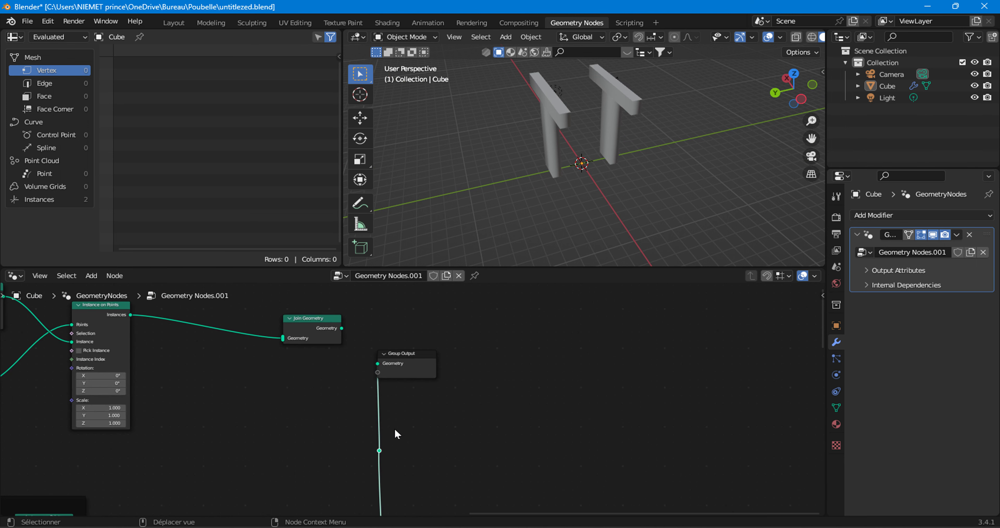
{"action": "left_click_drag", "start_coordinate": [379, 450], "coordinate": [286, 339]}
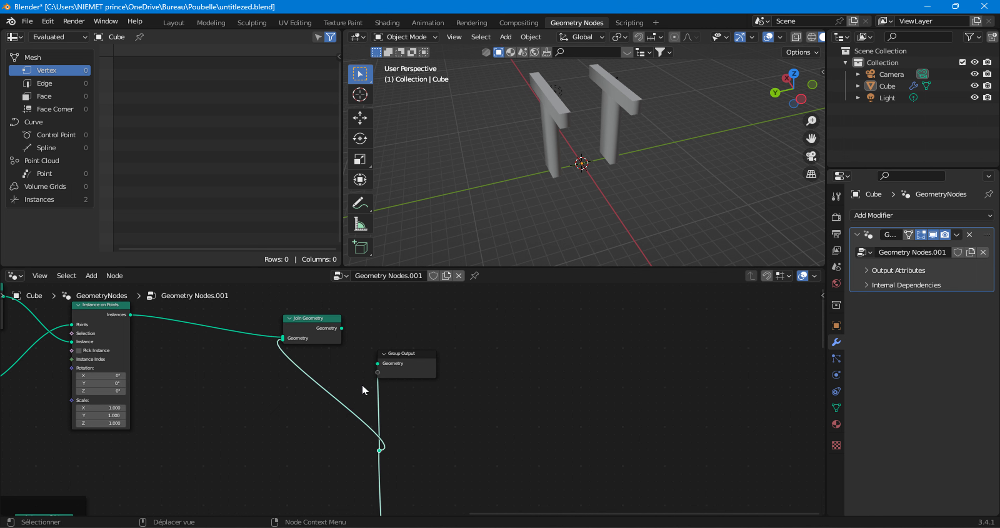
Step: Remove the reroute and the supports' direct link into the Group Output, and connect the ring Join Geometry to the Group Output
{"action": "left_click_drag", "start_coordinate": [336, 433], "coordinate": [408, 454]}
{"action": "key", "text": "ctrl+x"}
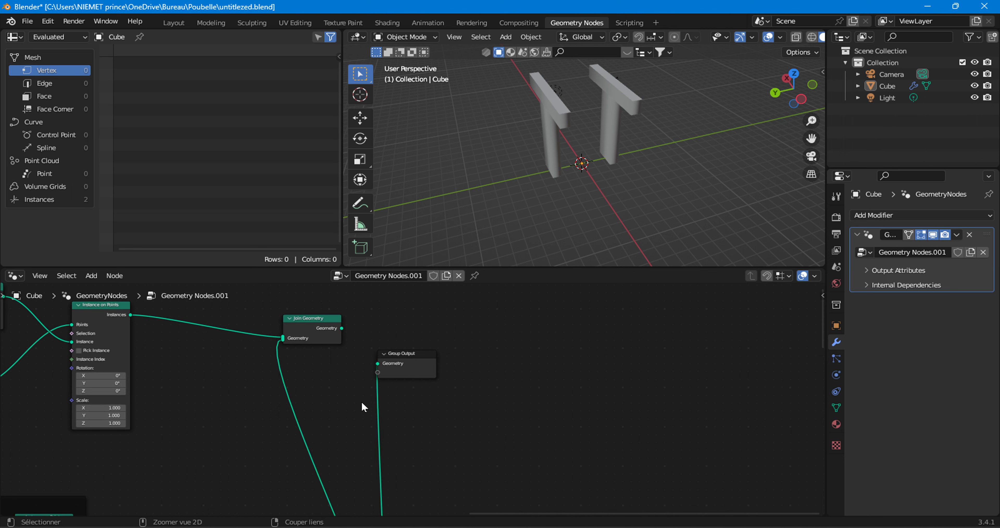
{"action": "right_click_drag", "start_coordinate": [362, 403], "coordinate": [397, 376], "text": "ctrl"}
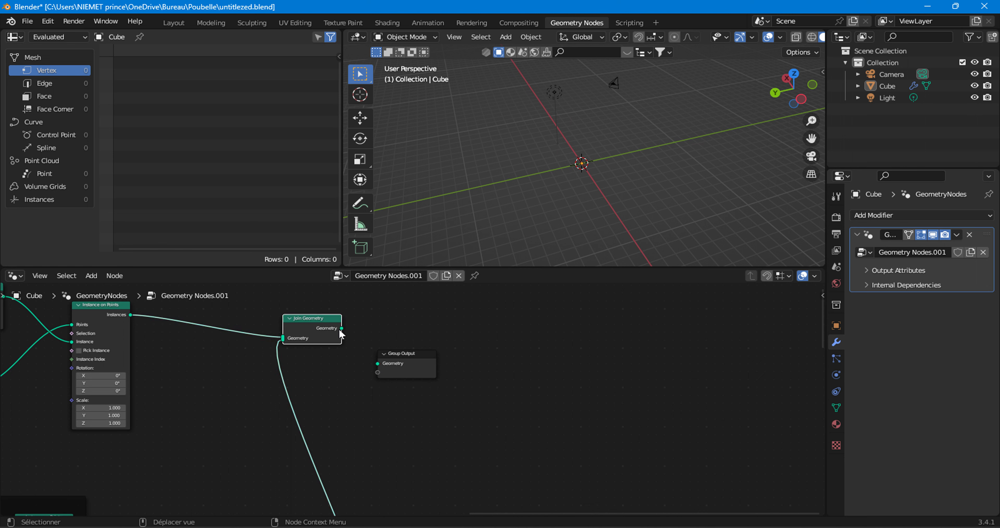
{"action": "left_click_drag", "start_coordinate": [341, 328], "coordinate": [381, 366]}
Step: Examine the rings' height and alignment relative to the two supports from the side and in perspective
{"action": "middle_click_drag", "start_coordinate": [602, 138], "coordinate": [645, 170]}
{"action": "left_click", "coordinate": [794, 95]}
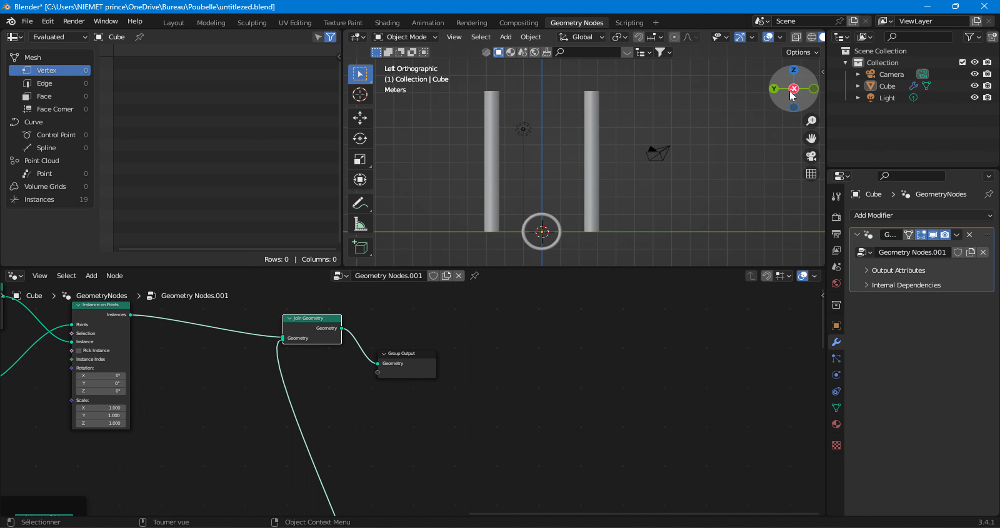
{"action": "middle_click_drag", "start_coordinate": [361, 375], "coordinate": [513, 391]}
{"action": "left_click_drag", "start_coordinate": [26, 337], "coordinate": [424, 452]}
{"action": "left_click_drag", "start_coordinate": [424, 352], "coordinate": [424, 347]}
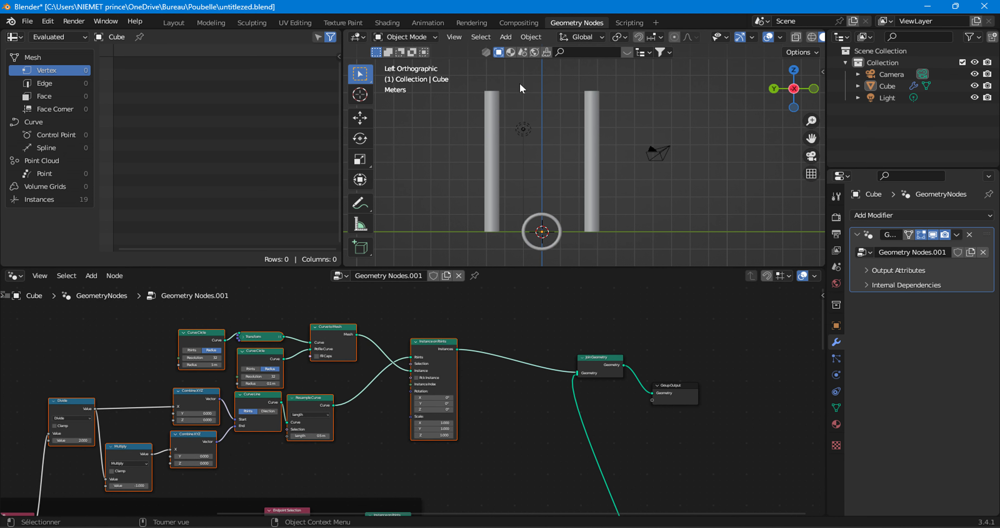
{"action": "middle_click_drag", "start_coordinate": [534, 105], "coordinate": [563, 97]}
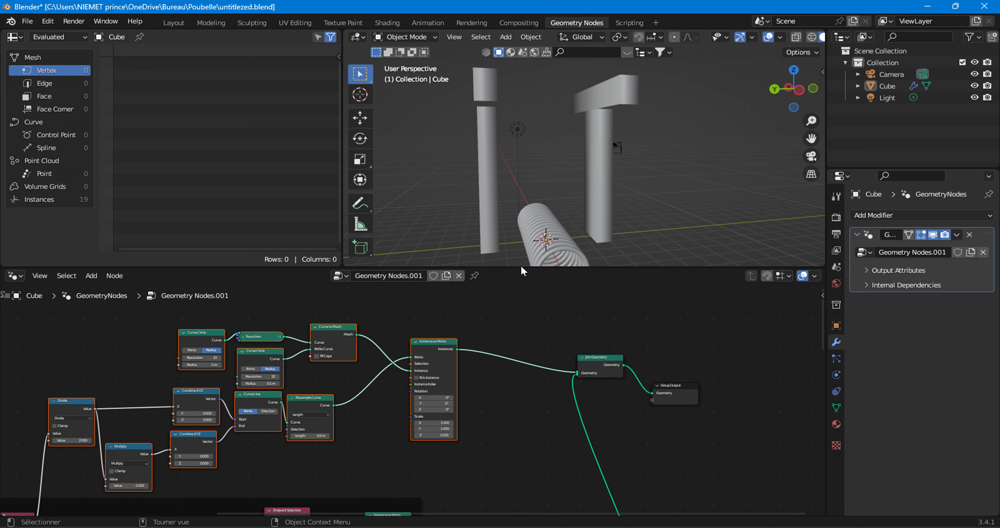
{"action": "middle_click_drag", "start_coordinate": [495, 230], "coordinate": [585, 225]}
{"action": "scroll", "coordinate": [570, 242], "scroll_direction": "up", "scroll_amount": 3}
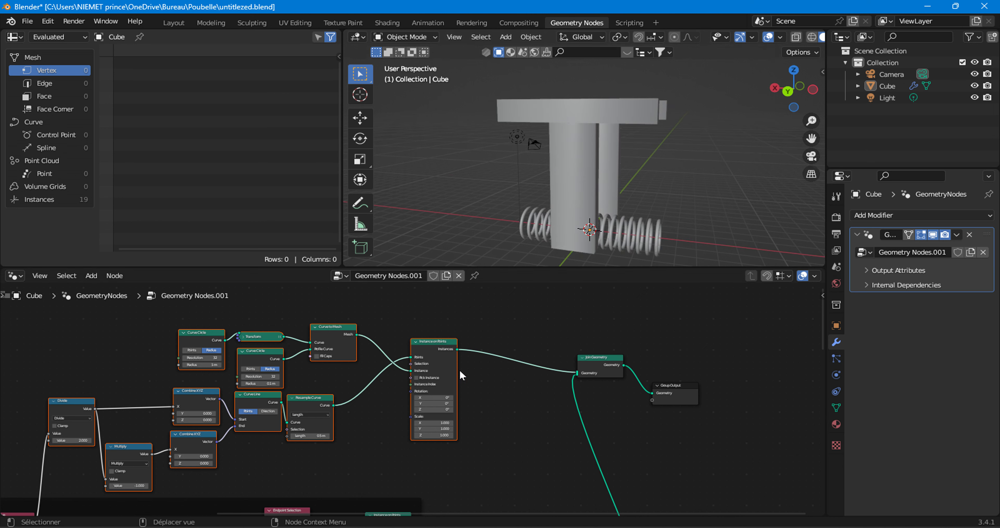
Step: Insert a Set Position node between the ring Instance on Points and Join Geometry, and set its Z offset to 3.1 m
{"action": "left_click", "coordinate": [91, 276]}
{"action": "scroll", "coordinate": [241, 361], "scroll_direction": "up", "scroll_amount": 2}
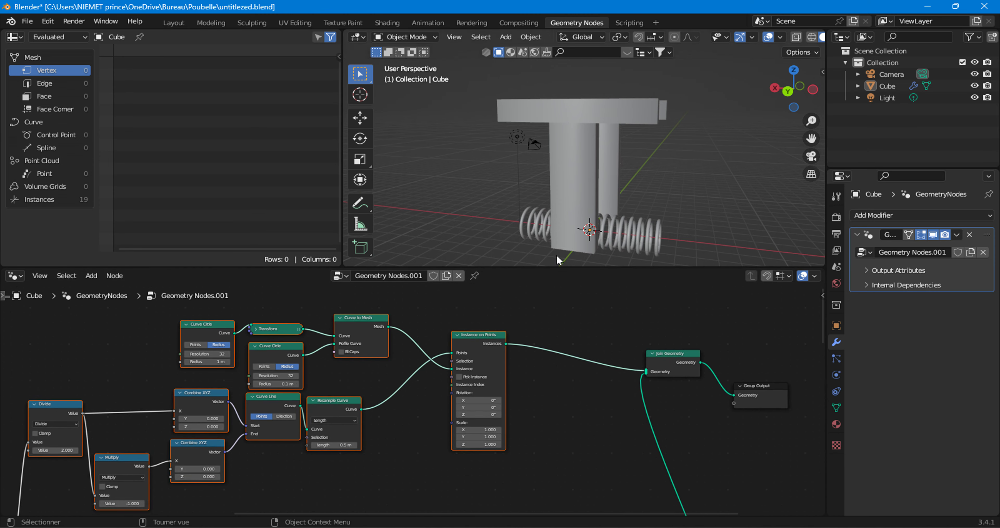
{"action": "left_click", "coordinate": [99, 276]}
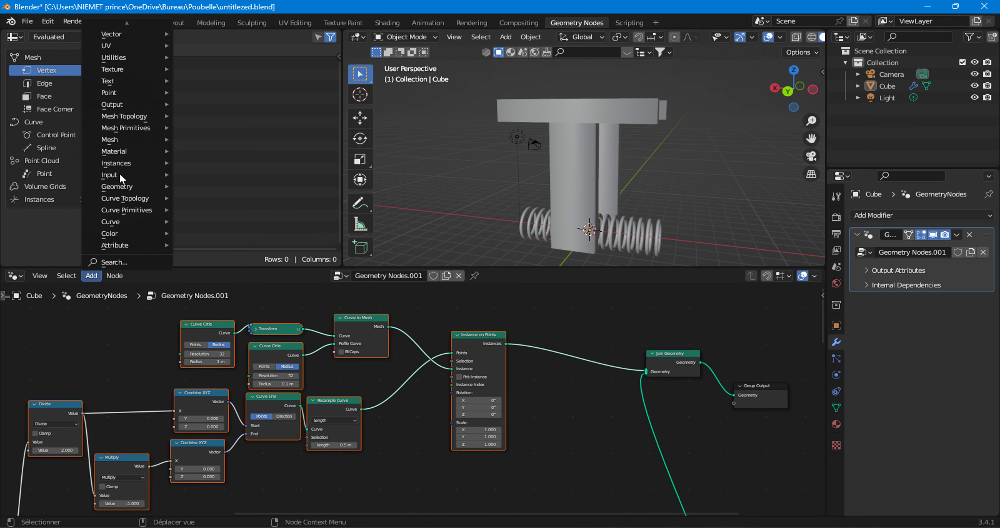
{"action": "mouse_move", "coordinate": [116, 140]}
{"action": "mouse_move", "coordinate": [117, 187]}
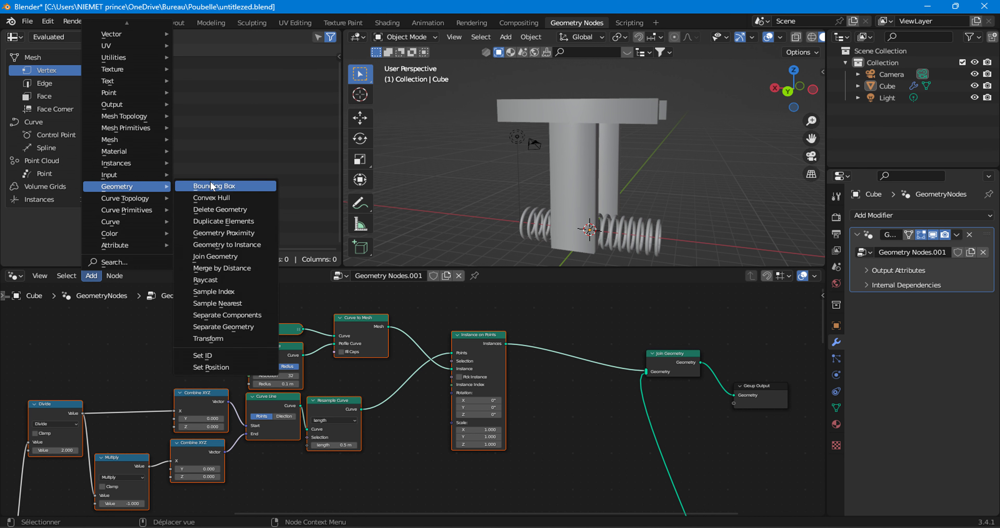
{"action": "left_click", "coordinate": [219, 367]}
{"action": "left_click", "coordinate": [571, 336]}
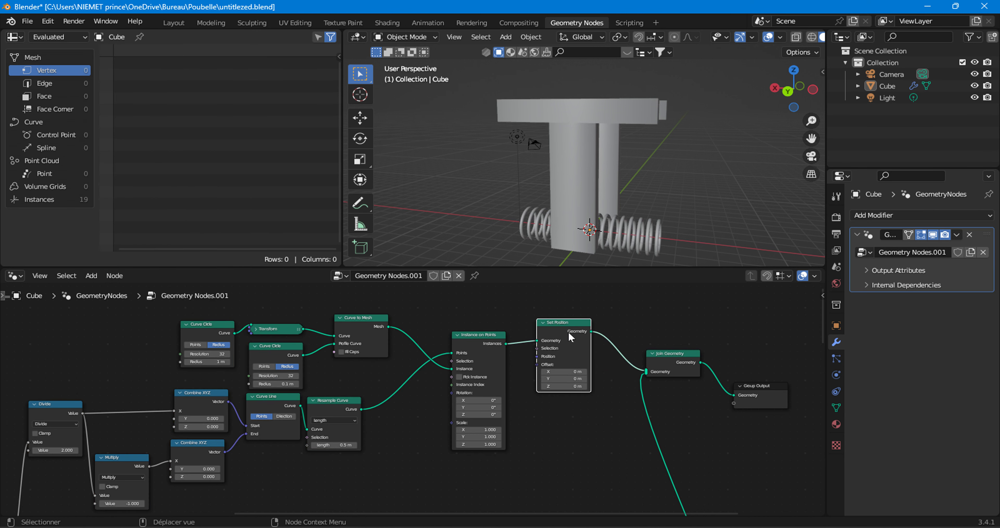
{"action": "left_click_drag", "start_coordinate": [565, 388], "coordinate": [566, 388]}
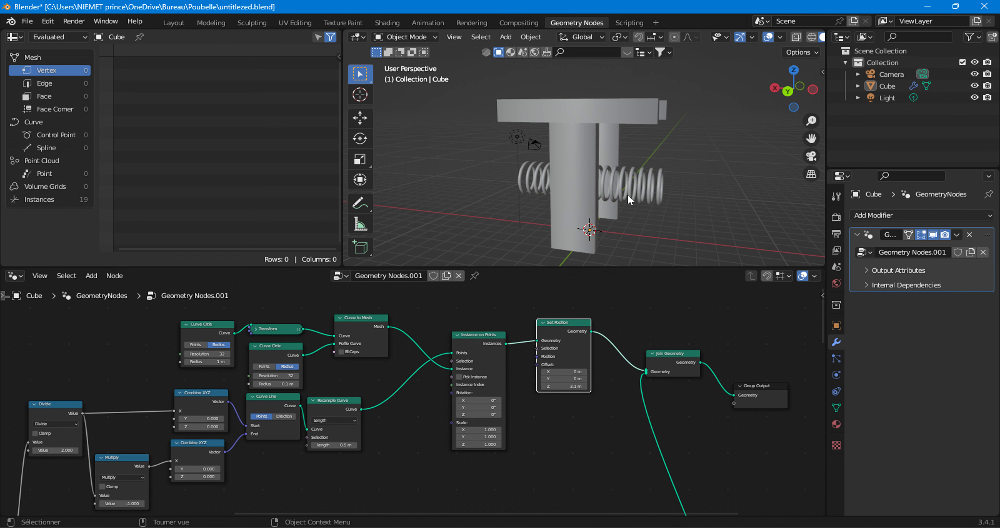
Step: Set the beam Curve Line's end Z to 1.6 m and the pillar Curve Line's end Z to 7 m
{"action": "scroll", "coordinate": [354, 428], "scroll_direction": "down", "scroll_amount": 4}
{"action": "middle_click_drag", "start_coordinate": [355, 429], "coordinate": [486, 477]}
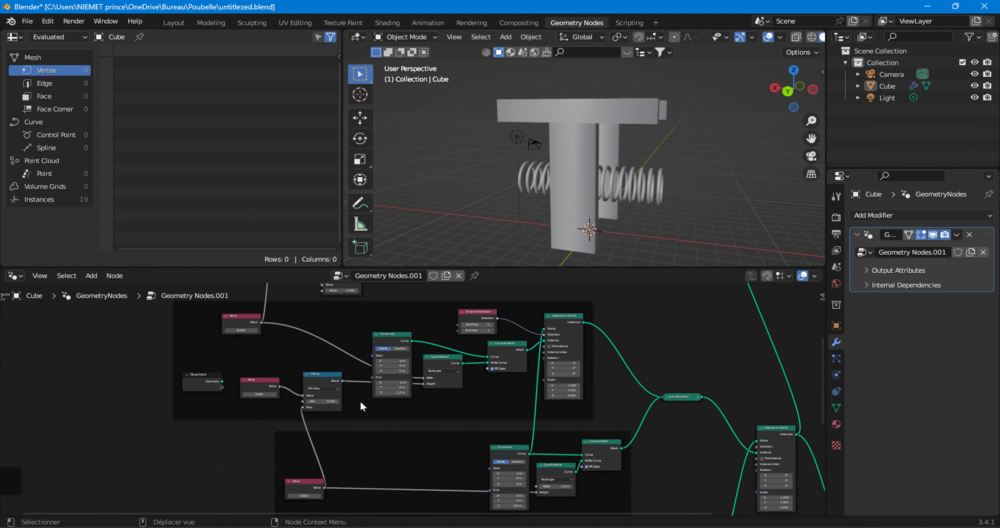
{"action": "scroll", "coordinate": [369, 406], "scroll_direction": "up", "scroll_amount": 5}
{"action": "scroll", "coordinate": [371, 411], "scroll_direction": "up", "scroll_amount": 2}
{"action": "left_click_drag", "start_coordinate": [369, 387], "coordinate": [394, 388]}
{"action": "middle_click_drag", "start_coordinate": [416, 442], "coordinate": [322, 297]}
{"action": "mouse_move", "coordinate": [516, 457]}
{"action": "left_mouse_down"}
{"action": "mouse_move", "coordinate": [497, 457]}
{"action": "mouse_move", "coordinate": [520, 457]}
{"action": "left_mouse_up"}
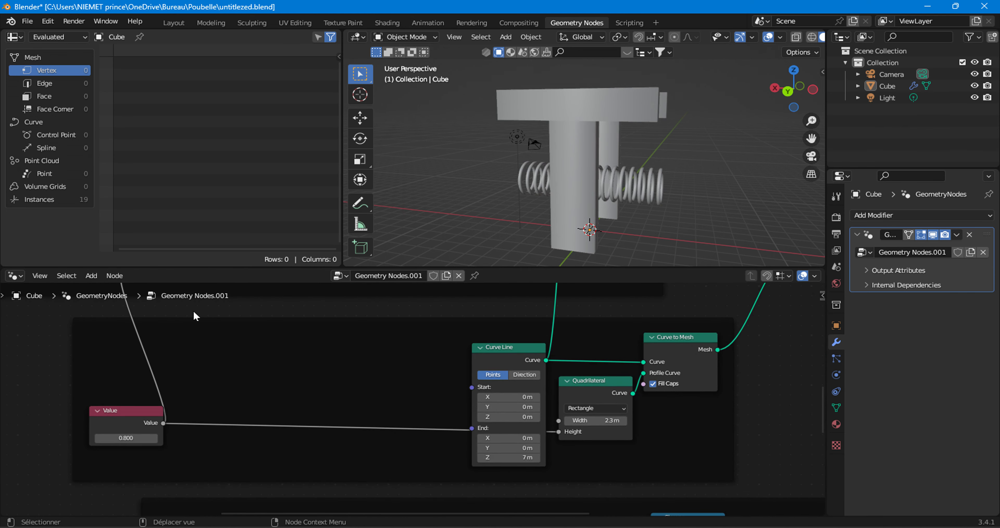
Step: Add a Combine XYZ node feeding the End of the pillar's Curve Line and set its Z to 10.4
{"action": "left_click", "coordinate": [93, 277]}
{"action": "mouse_move", "coordinate": [105, 219]}
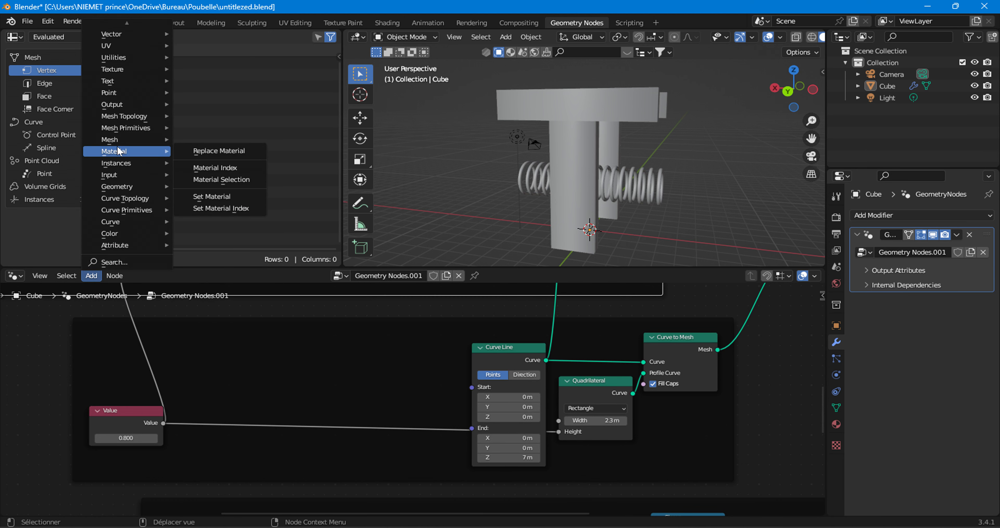
{"action": "left_click", "coordinate": [91, 277]}
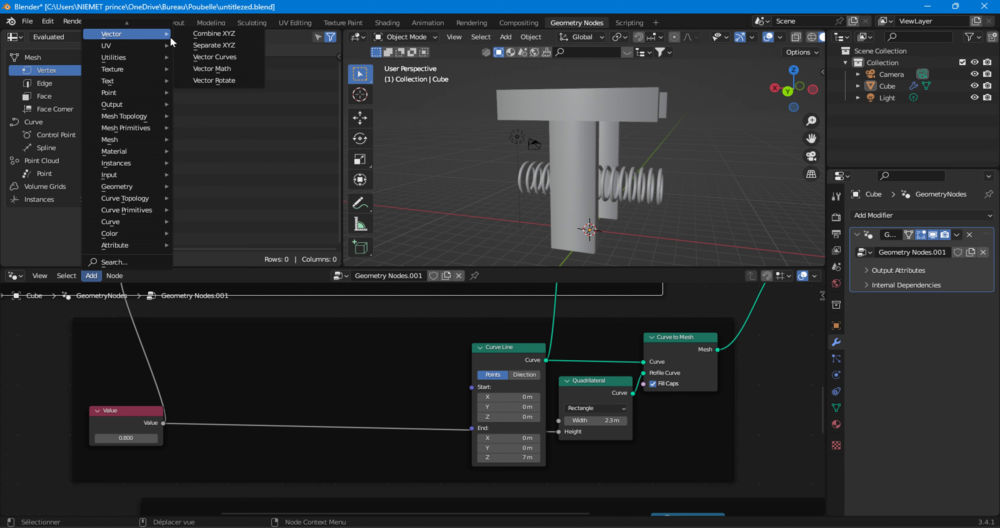
{"action": "left_click", "coordinate": [198, 36]}
{"action": "left_click", "coordinate": [412, 374]}
{"action": "left_click_drag", "start_coordinate": [413, 372], "coordinate": [472, 428]}
{"action": "left_click_drag", "start_coordinate": [385, 404], "coordinate": [424, 404]}
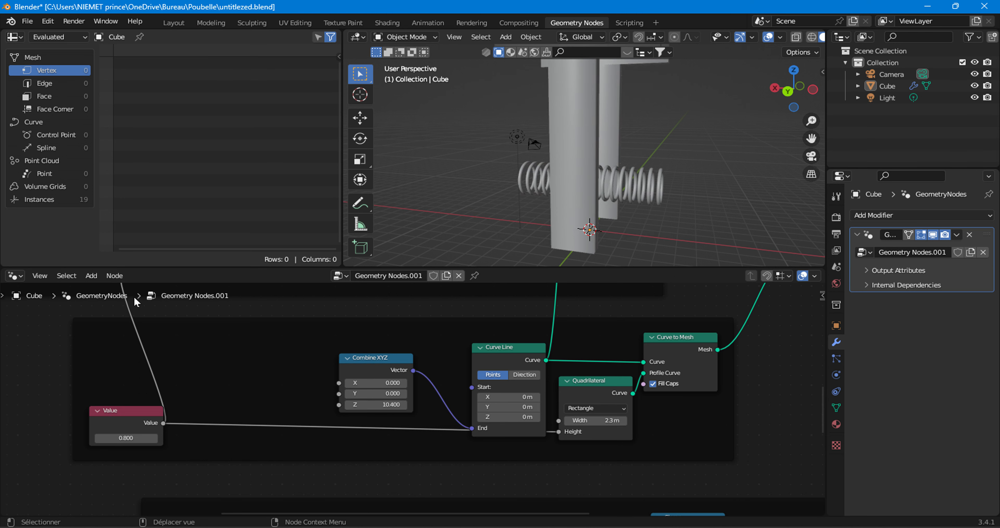
Step: Add a Value node and connect it to the Z input of the pillar's Combine XYZ
{"action": "left_click", "coordinate": [92, 277]}
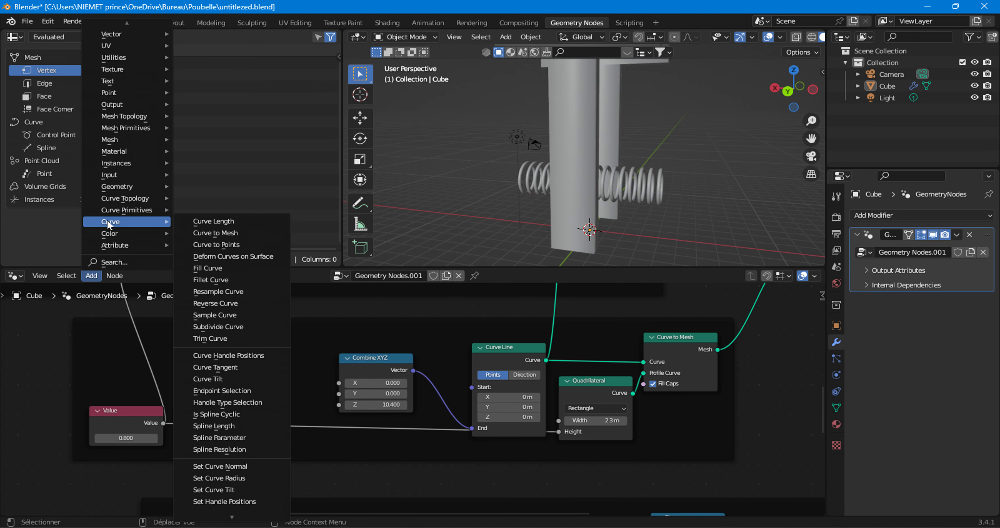
{"action": "mouse_move", "coordinate": [105, 179]}
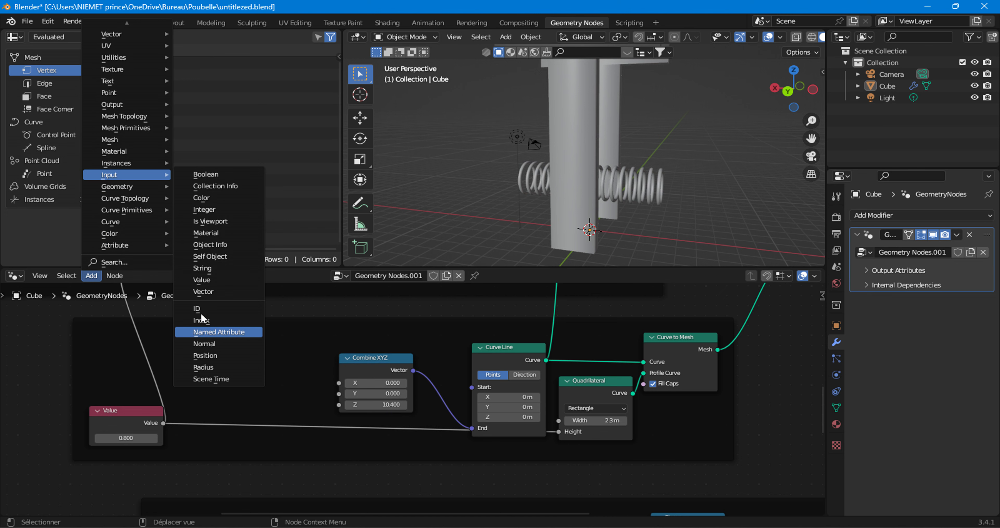
{"action": "left_click", "coordinate": [208, 283]}
{"action": "left_click", "coordinate": [268, 384]}
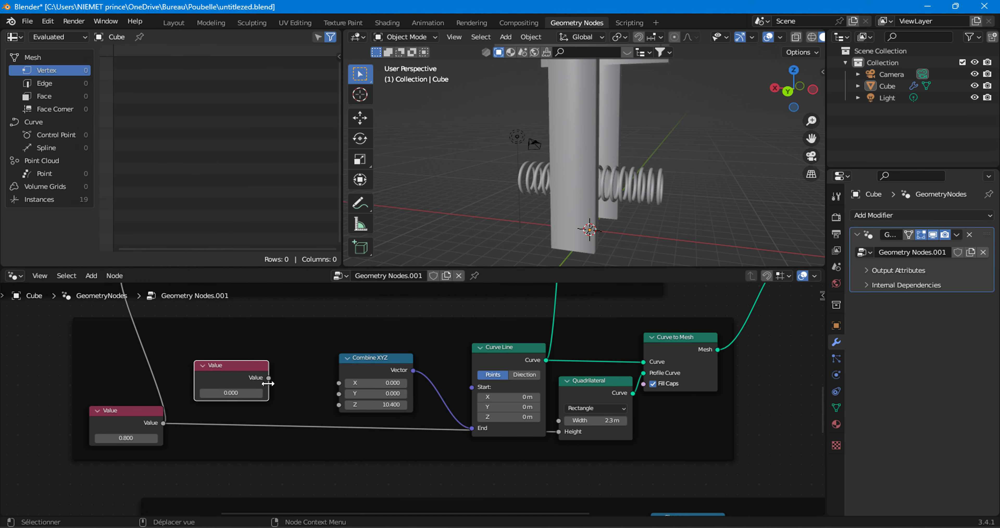
{"action": "left_click_drag", "start_coordinate": [268, 377], "coordinate": [284, 376]}
{"action": "left_click_drag", "start_coordinate": [345, 406], "coordinate": [340, 404]}
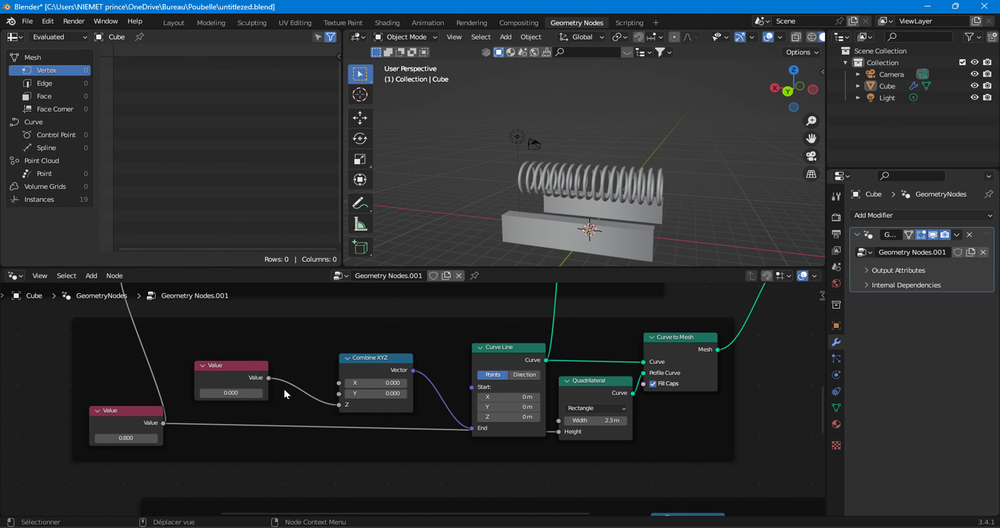
Step: Enter 7 in the pillar height Value node and increase it further to raise the beams
{"action": "left_click", "coordinate": [231, 392]}
{"action": "type", "text": "7"}
{"action": "key", "text": "Return"}
{"action": "left_click_drag", "start_coordinate": [230, 393], "coordinate": [604, 343]}
Step: Move the ring Instance on Points and Set Position nodes apart to make room between them
{"action": "scroll", "coordinate": [626, 340], "scroll_direction": "down", "scroll_amount": 4}
{"action": "middle_click_drag", "start_coordinate": [611, 347], "coordinate": [591, 426]}
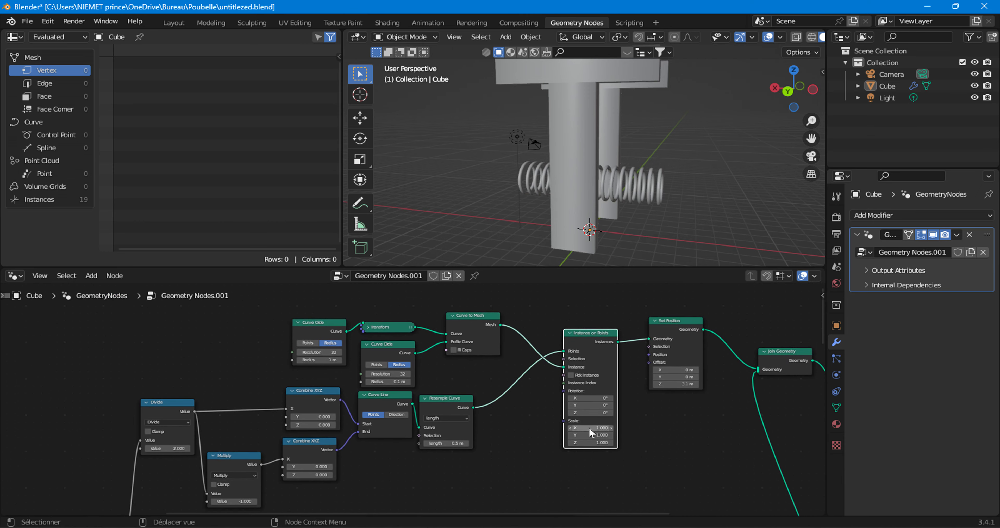
{"action": "scroll", "coordinate": [637, 420], "scroll_direction": "up", "scroll_amount": 3}
{"action": "middle_click_drag", "start_coordinate": [684, 381], "coordinate": [528, 444]}
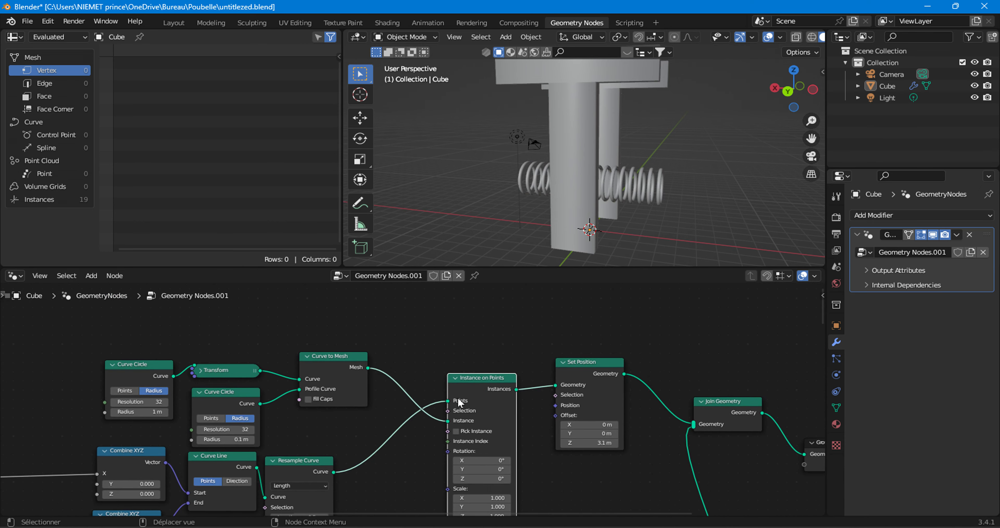
{"action": "left_click_drag", "start_coordinate": [480, 392], "coordinate": [408, 367]}
{"action": "left_click_drag", "start_coordinate": [578, 385], "coordinate": [600, 385]}
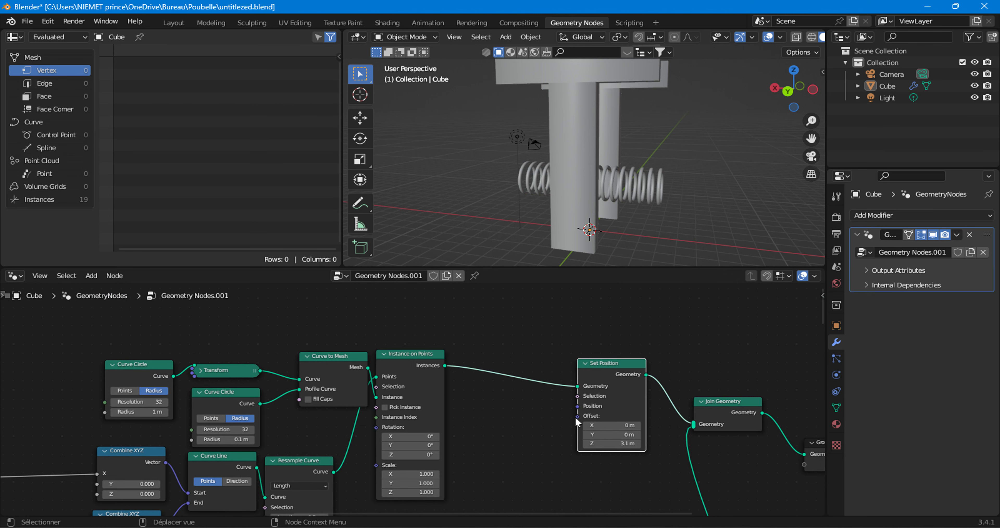
{"action": "scroll", "coordinate": [606, 425], "scroll_direction": "up", "scroll_amount": 2}
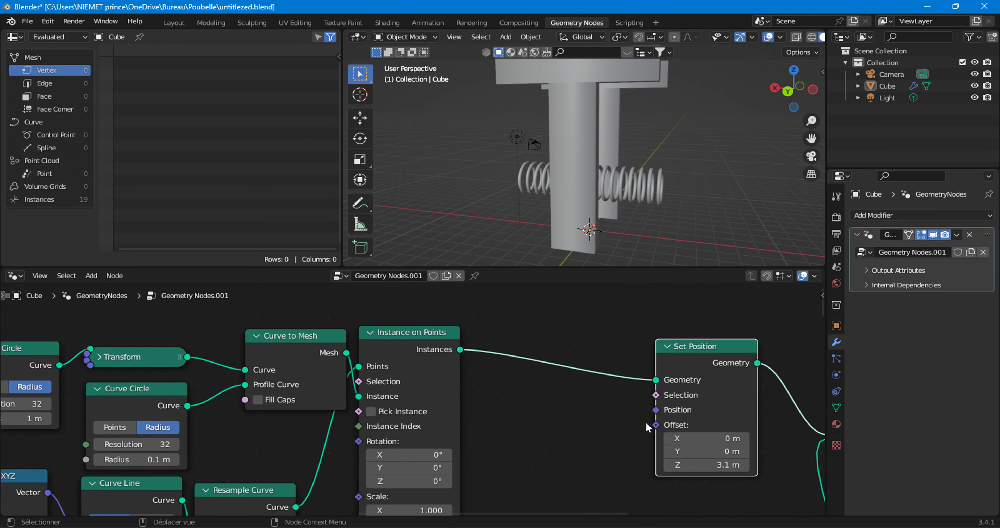
{"action": "scroll", "coordinate": [657, 427], "scroll_direction": "down", "scroll_amount": 1}
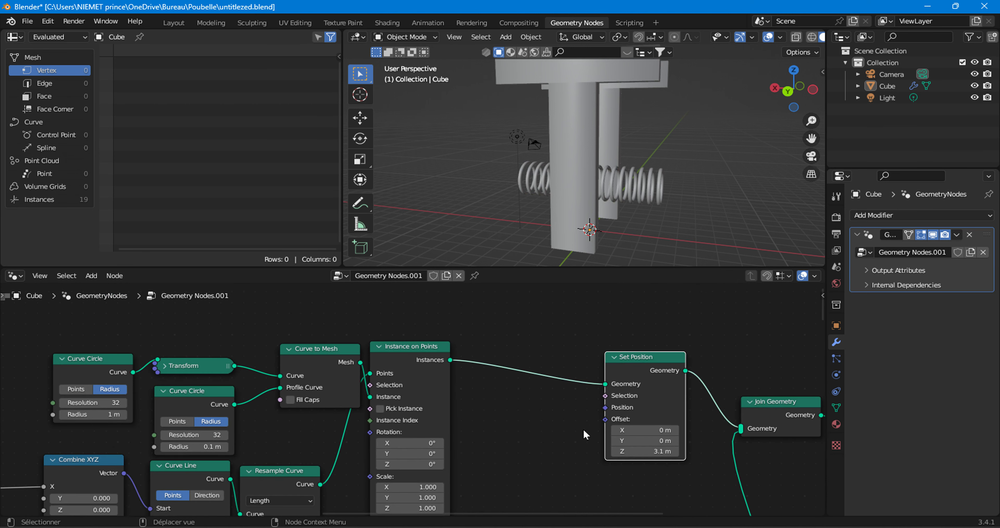
Step: Add a Combine XYZ node before the rings' Set Position and connect its Vector to the Offset
{"action": "left_click", "coordinate": [98, 278]}
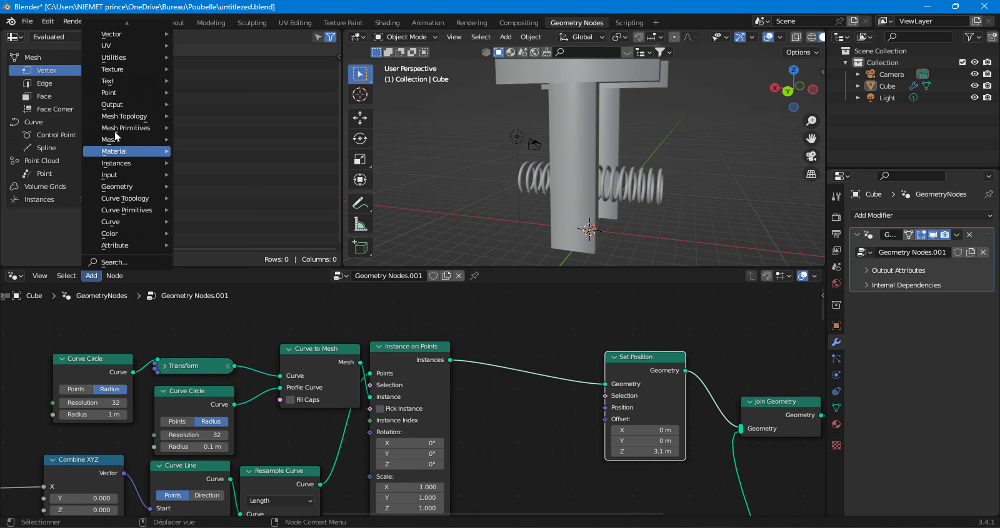
{"action": "mouse_move", "coordinate": [121, 60]}
{"action": "mouse_move", "coordinate": [118, 35]}
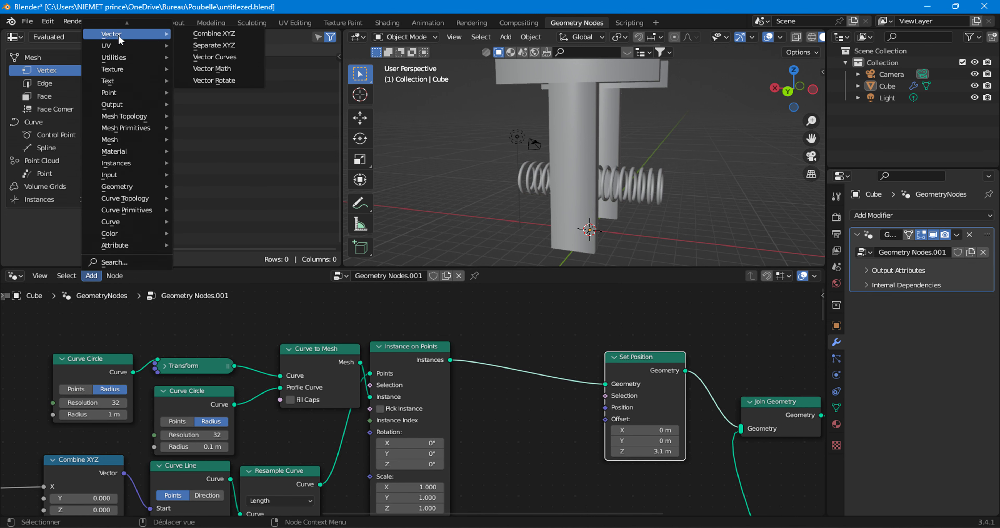
{"action": "left_click", "coordinate": [212, 33]}
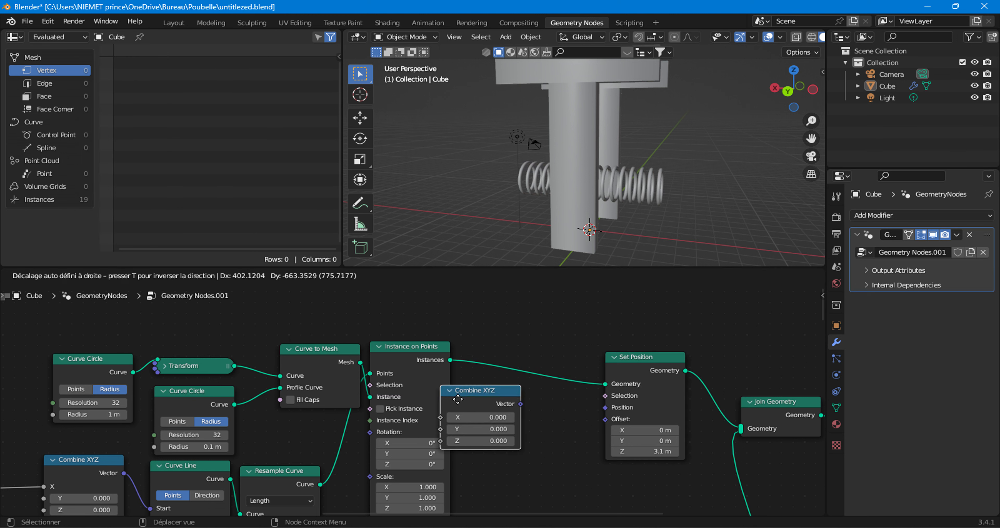
{"action": "left_click", "coordinate": [559, 436]}
{"action": "left_click_drag", "start_coordinate": [582, 426], "coordinate": [605, 418]}
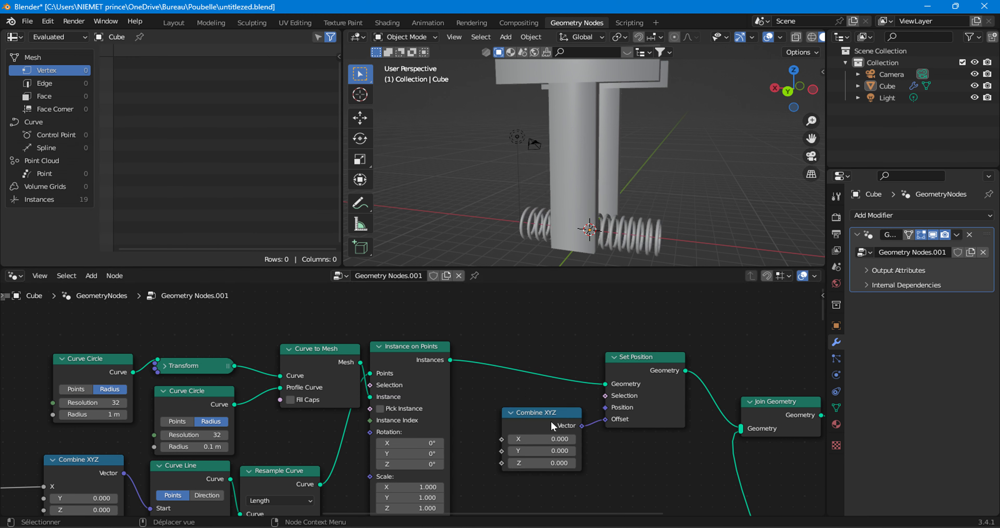
Step: Connect the pillar height Value to the Z of the rings' offset Combine XYZ and inspect the raised rings
{"action": "scroll", "coordinate": [622, 440], "scroll_direction": "up", "scroll_amount": 3}
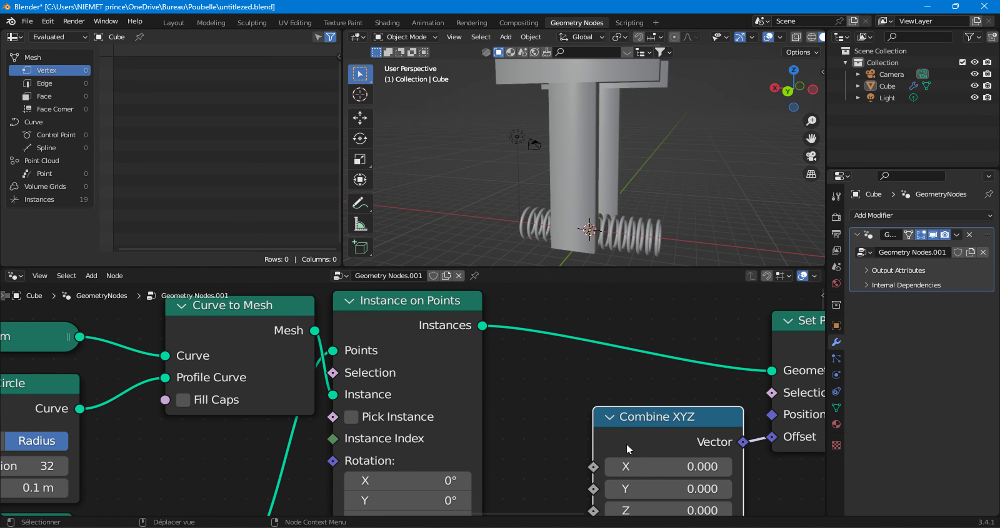
{"action": "middle_click_drag", "start_coordinate": [626, 443], "coordinate": [420, 375]}
{"action": "scroll", "coordinate": [420, 375], "scroll_direction": "up", "scroll_amount": 1}
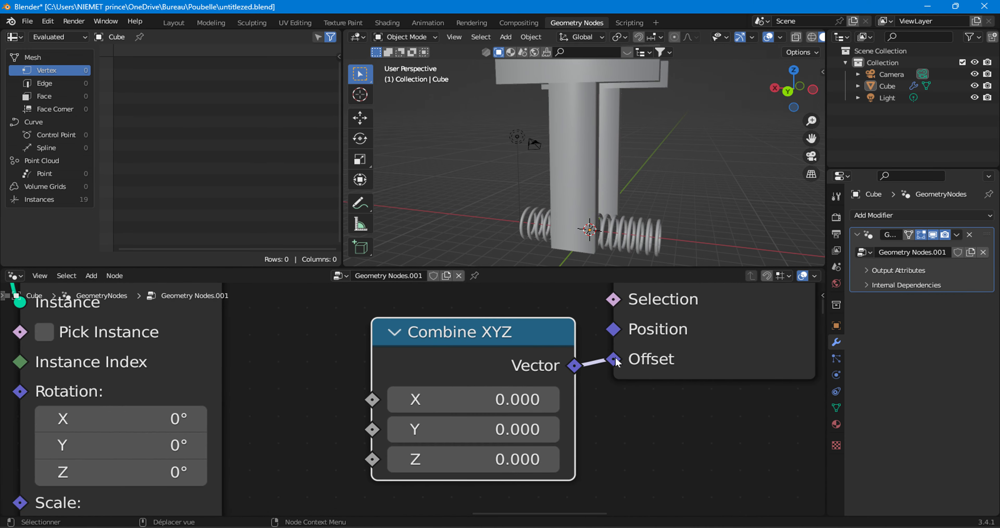
{"action": "scroll", "coordinate": [358, 389], "scroll_direction": "down", "scroll_amount": 6}
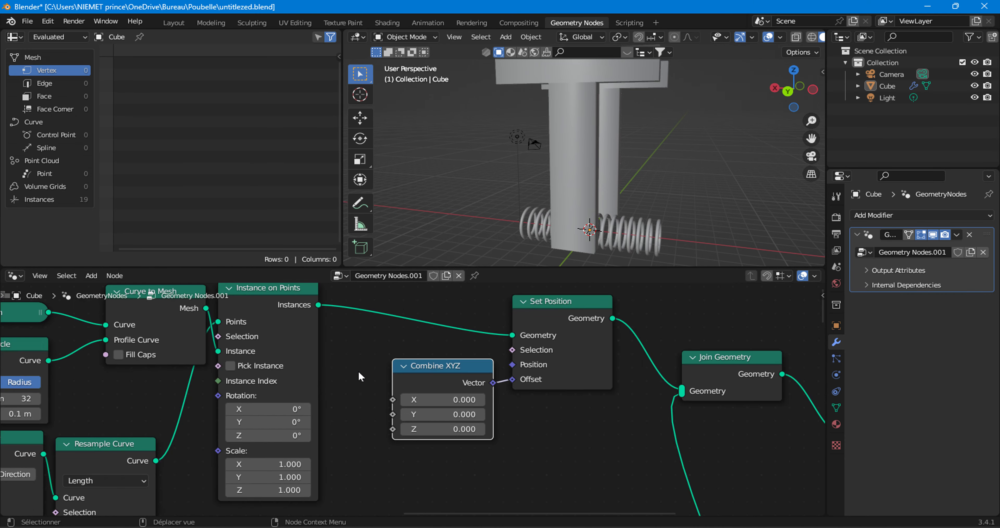
{"action": "middle_click_drag", "start_coordinate": [354, 429], "coordinate": [434, 372]}
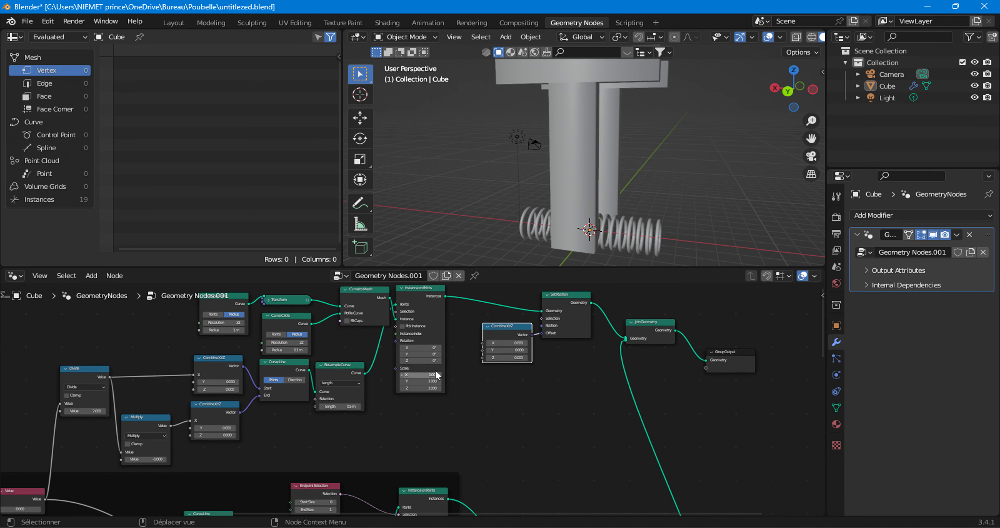
{"action": "scroll", "coordinate": [434, 374], "scroll_direction": "down", "scroll_amount": 5}
{"action": "middle_click_drag", "start_coordinate": [361, 409], "coordinate": [436, 321]}
{"action": "middle_click_drag", "start_coordinate": [367, 349], "coordinate": [376, 326]}
{"action": "scroll", "coordinate": [338, 366], "scroll_direction": "up", "scroll_amount": 5}
{"action": "middle_click_drag", "start_coordinate": [282, 348], "coordinate": [245, 259]}
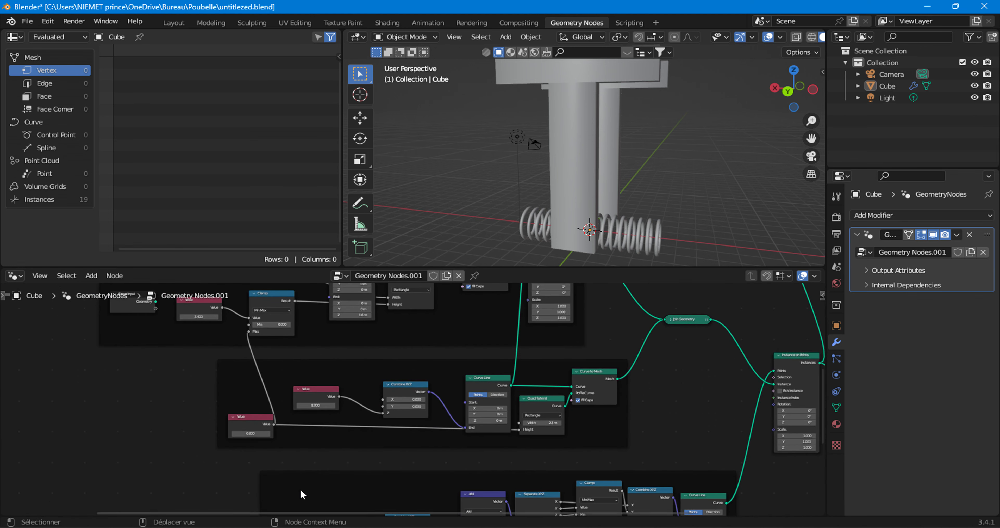
{"action": "scroll", "coordinate": [318, 418], "scroll_direction": "up", "scroll_amount": 2}
{"action": "left_click_drag", "start_coordinate": [289, 408], "coordinate": [721, 387]}
{"action": "middle_click_drag", "start_coordinate": [748, 101], "coordinate": [479, 94]}
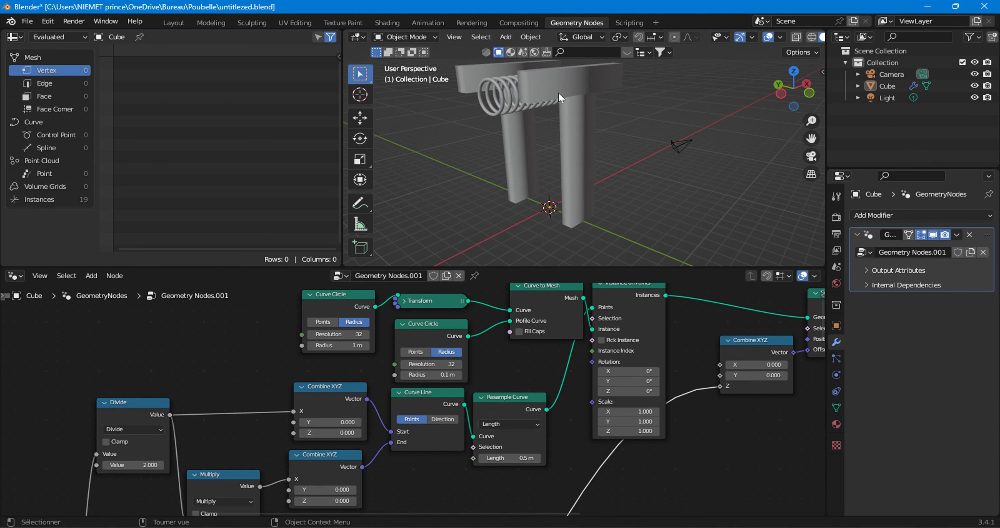
Step: Move the beam's Curve Line node up and set its End Z to 2 m
{"action": "left_click", "coordinate": [781, 93]}
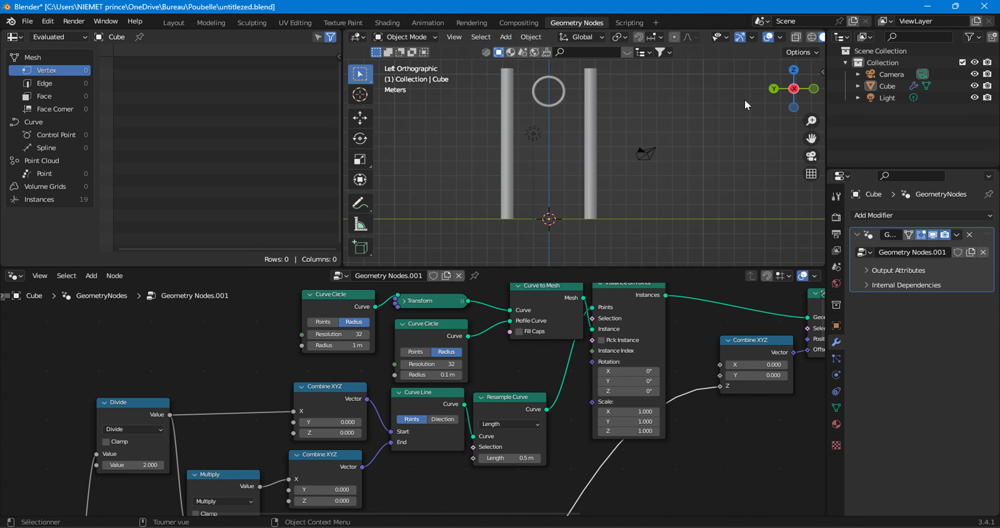
{"action": "middle_click_drag", "start_coordinate": [554, 87], "coordinate": [564, 103]}
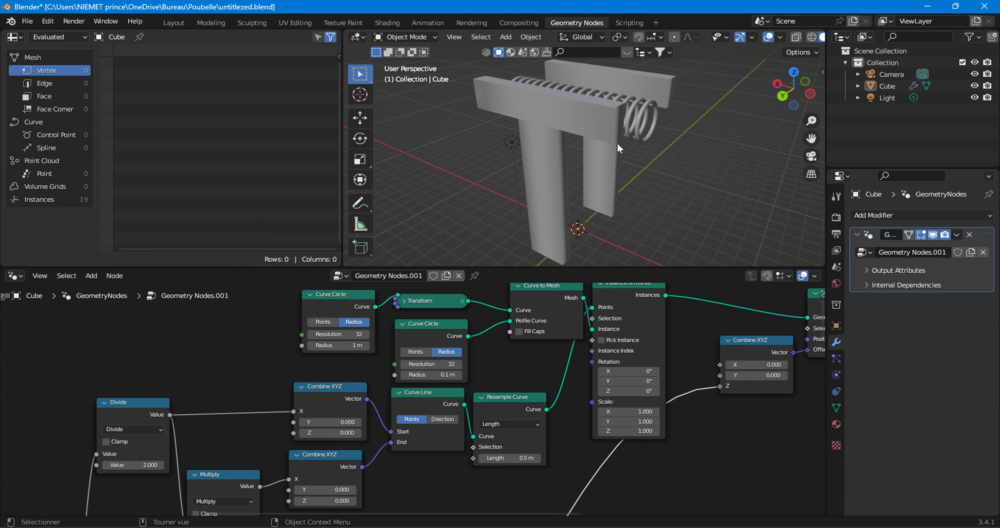
{"action": "left_click", "coordinate": [783, 94]}
{"action": "scroll", "coordinate": [663, 240], "scroll_direction": "up", "scroll_amount": 5}
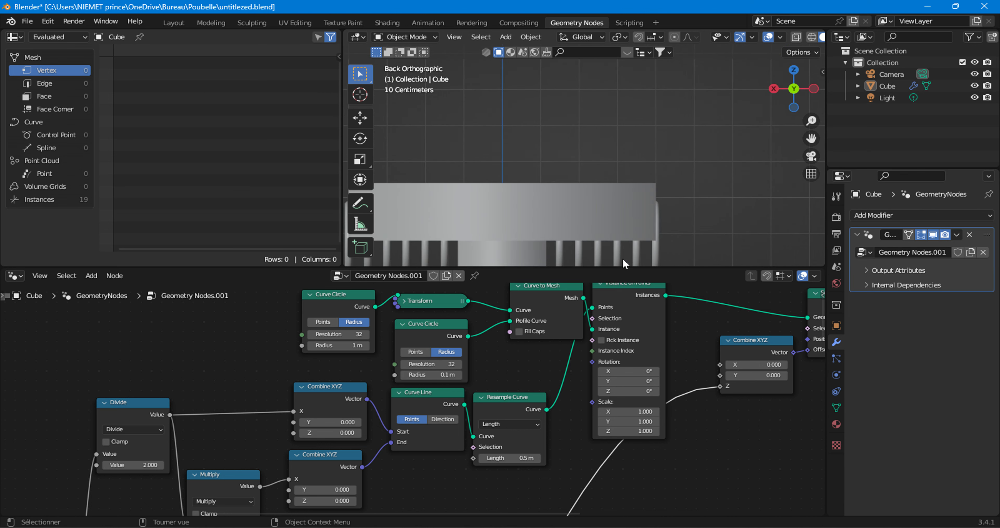
{"action": "scroll", "coordinate": [307, 469], "scroll_direction": "down", "scroll_amount": 2}
{"action": "middle_click_drag", "start_coordinate": [307, 470], "coordinate": [407, 391]}
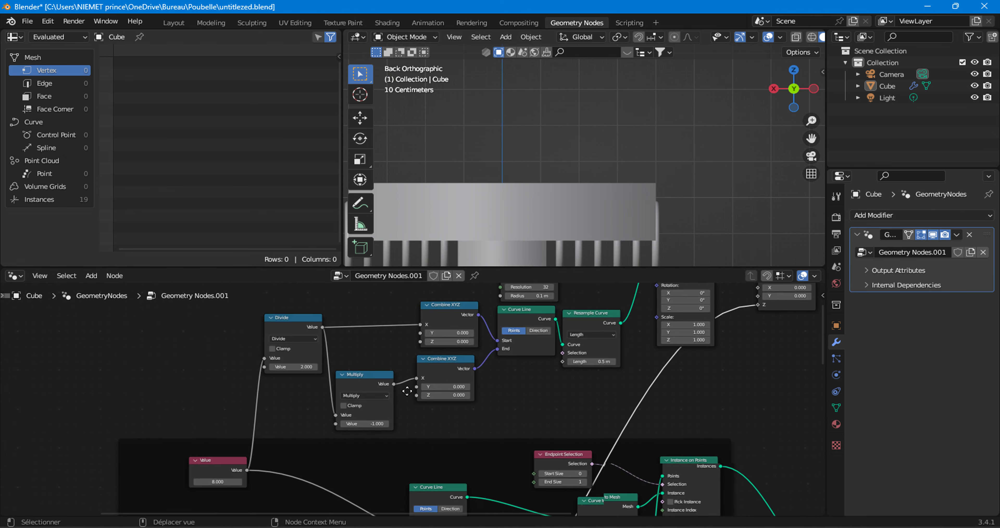
{"action": "middle_click_drag", "start_coordinate": [413, 436], "coordinate": [417, 324]}
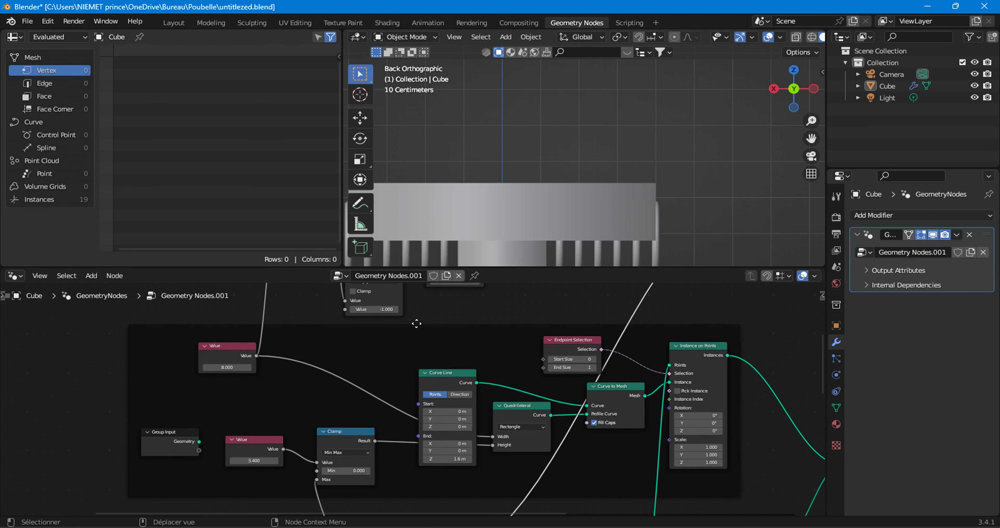
{"action": "scroll", "coordinate": [449, 398], "scroll_direction": "up", "scroll_amount": 3}
{"action": "left_click_drag", "start_coordinate": [457, 378], "coordinate": [472, 324]}
{"action": "left_click_drag", "start_coordinate": [490, 453], "coordinate": [372, 457]}
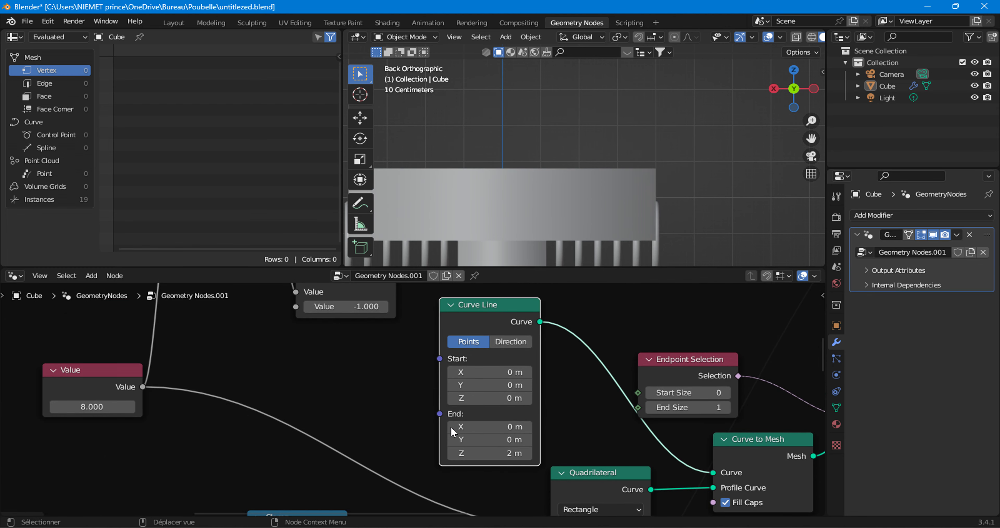
Step: Add a Combine XYZ node before the beam's Curve Line and connect its Vector to the End input
{"action": "left_click", "coordinate": [92, 275]}
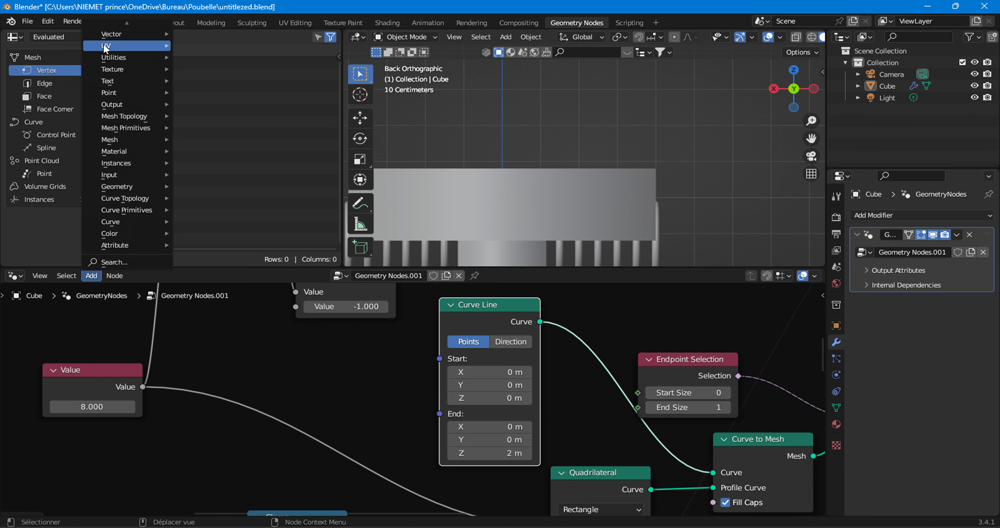
{"action": "mouse_move", "coordinate": [167, 34]}
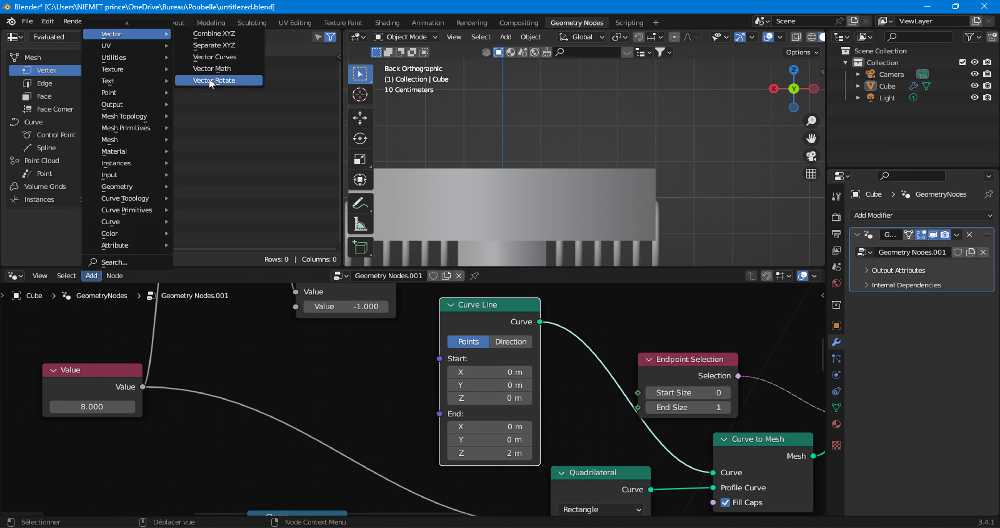
{"action": "left_click", "coordinate": [214, 34]}
{"action": "left_click", "coordinate": [356, 346]}
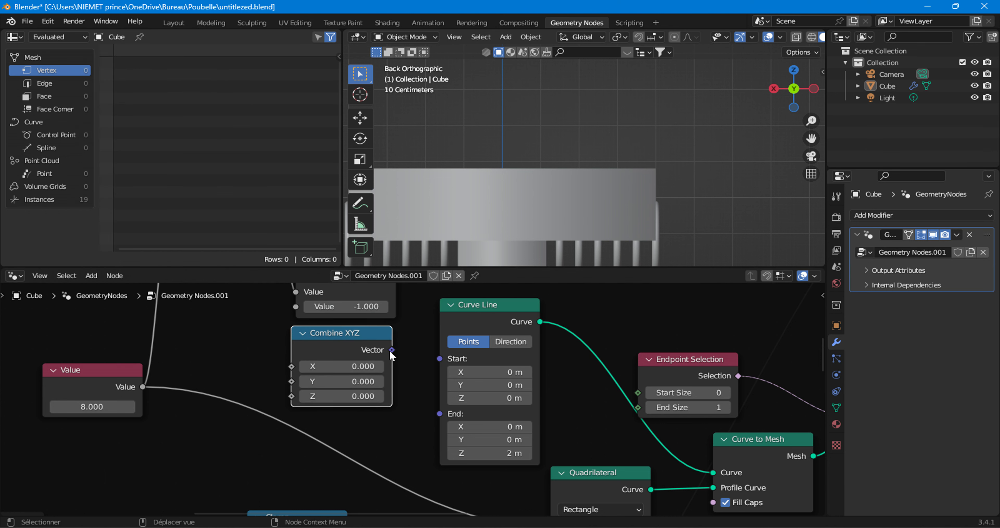
{"action": "left_click_drag", "start_coordinate": [392, 350], "coordinate": [440, 414]}
Step: Add a Value node below the 8.000 Value, connect it to the beam Combine XYZ's Z and set it to 1.7
{"action": "left_click", "coordinate": [91, 275]}
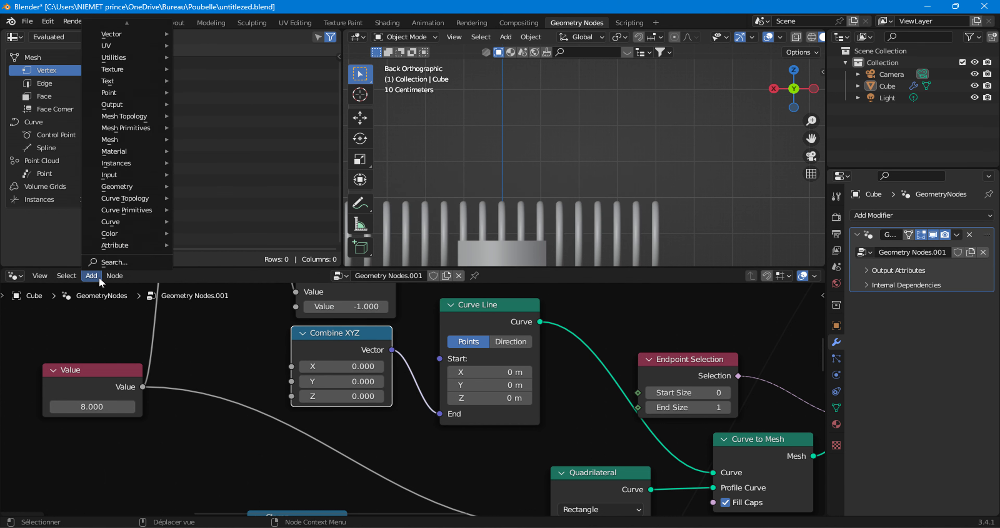
{"action": "mouse_move", "coordinate": [117, 174]}
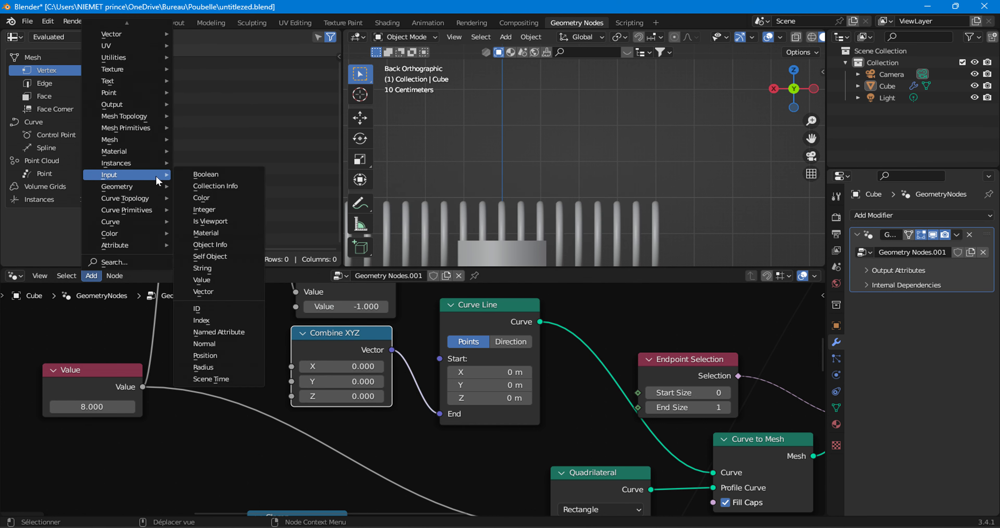
{"action": "left_click", "coordinate": [202, 281]}
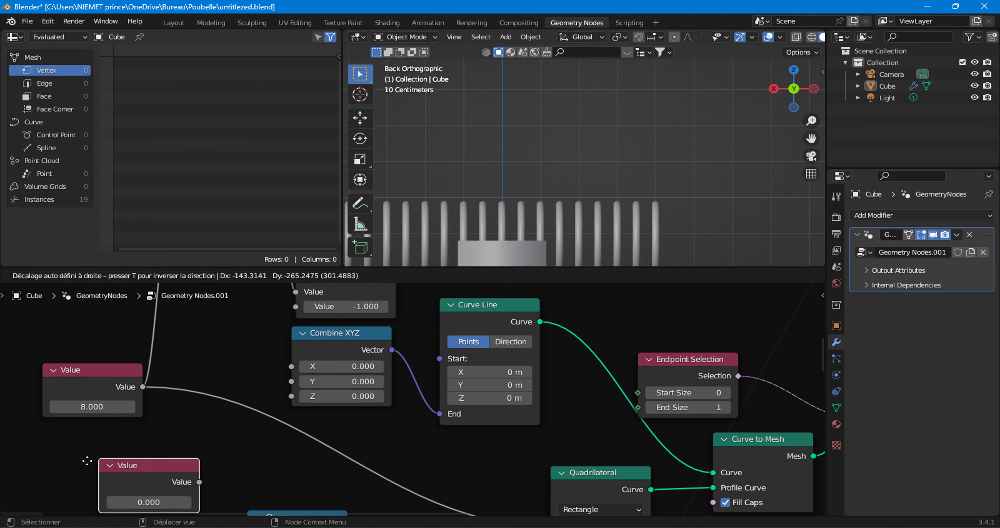
{"action": "left_click", "coordinate": [41, 430]}
{"action": "left_click_drag", "start_coordinate": [142, 456], "coordinate": [291, 396]}
{"action": "left_click_drag", "start_coordinate": [97, 476], "coordinate": [132, 476]}
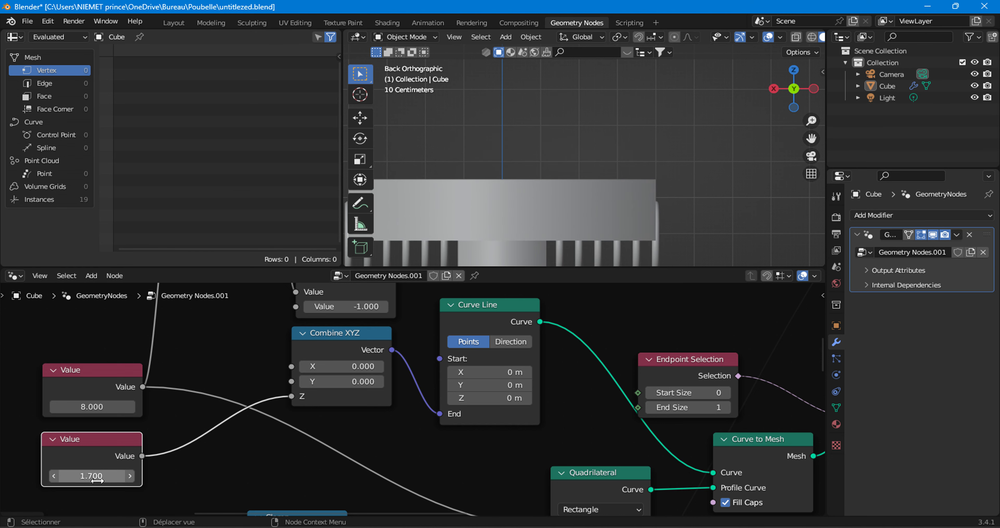
Step: Shift the rings' offset Combine XYZ node slightly and add a Math node below it
{"action": "scroll", "coordinate": [575, 389], "scroll_direction": "down", "scroll_amount": 10}
{"action": "middle_click_drag", "start_coordinate": [591, 353], "coordinate": [511, 469]}
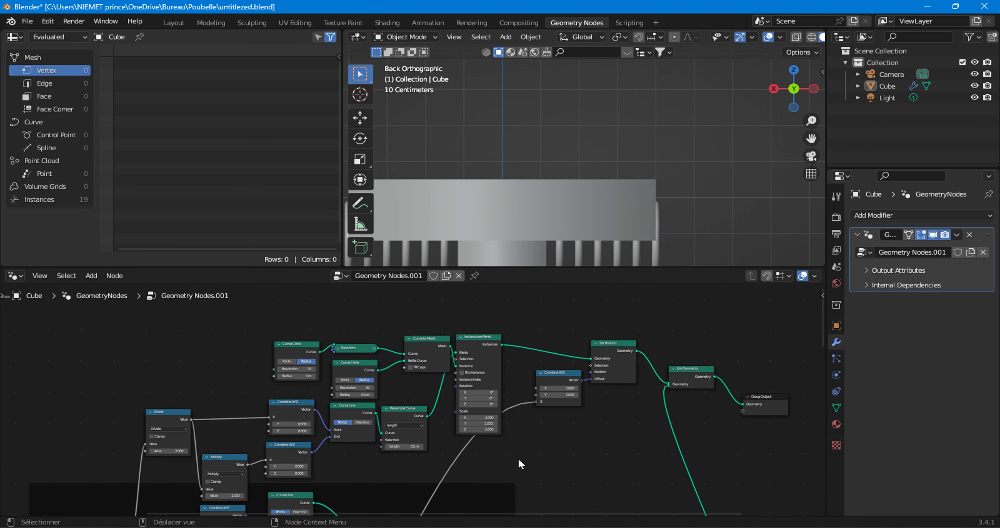
{"action": "scroll", "coordinate": [586, 400], "scroll_direction": "up", "scroll_amount": 4}
{"action": "mouse_move", "coordinate": [601, 365]}
{"action": "left_mouse_down"}
{"action": "mouse_move", "coordinate": [606, 373]}
{"action": "mouse_move", "coordinate": [615, 358]}
{"action": "left_mouse_up"}
{"action": "middle_click_drag", "start_coordinate": [569, 419], "coordinate": [478, 354]}
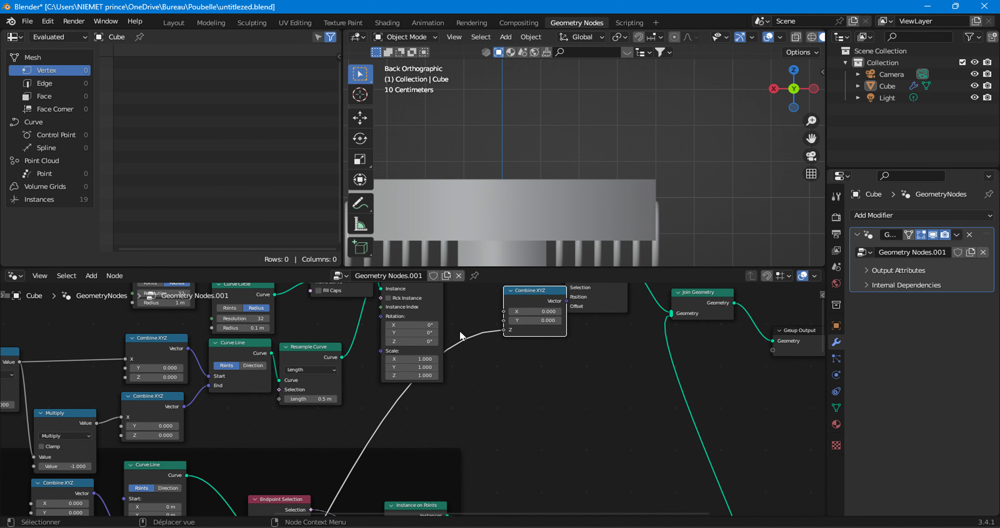
{"action": "left_click", "coordinate": [92, 275]}
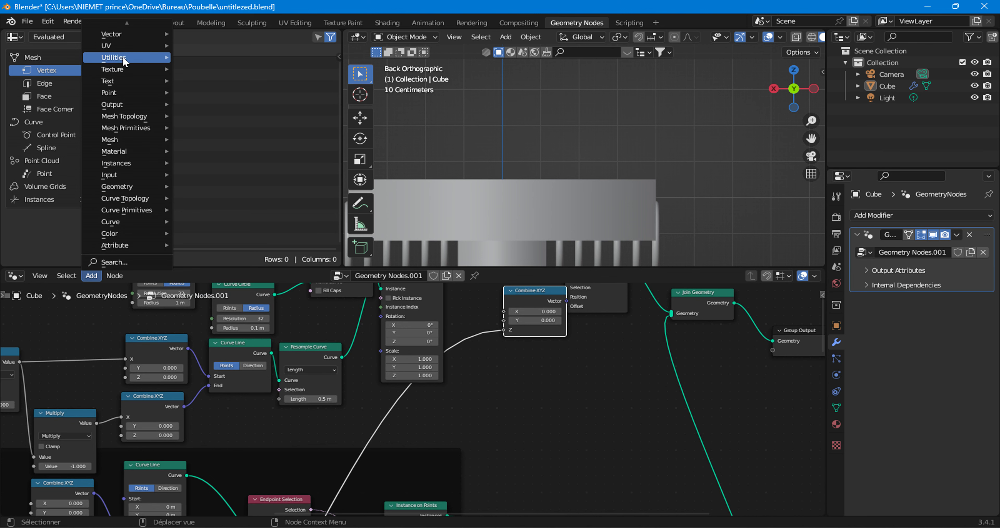
{"action": "mouse_move", "coordinate": [123, 58]}
{"action": "left_click", "coordinate": [210, 177]}
{"action": "left_click", "coordinate": [503, 388]}
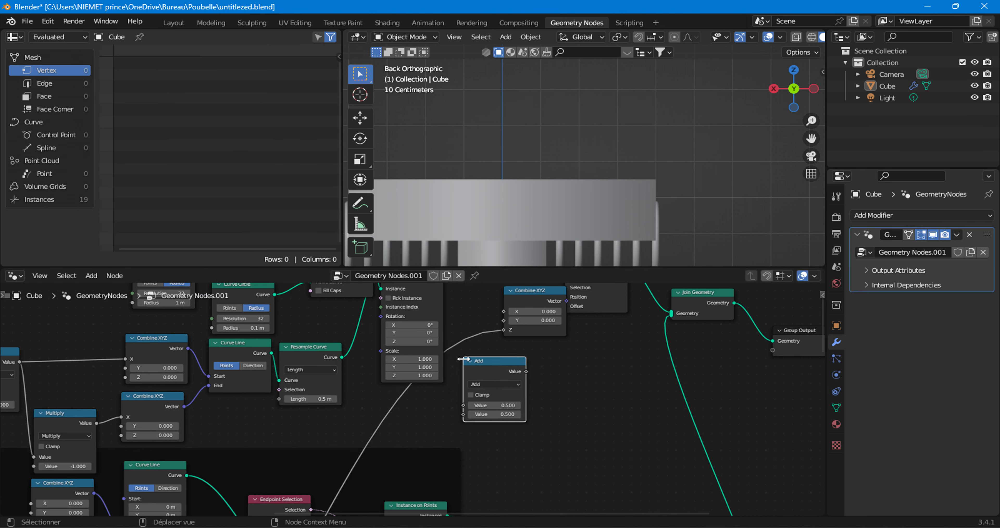
Step: Set the new Math node to Divide with a second value of 2
{"action": "left_click", "coordinate": [495, 383]}
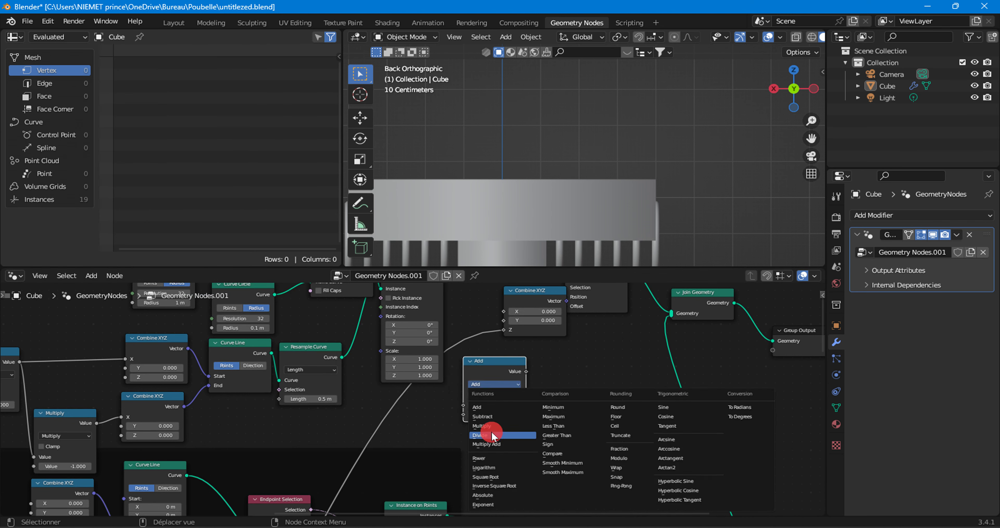
{"action": "left_click", "coordinate": [483, 434]}
{"action": "left_click", "coordinate": [493, 414]}
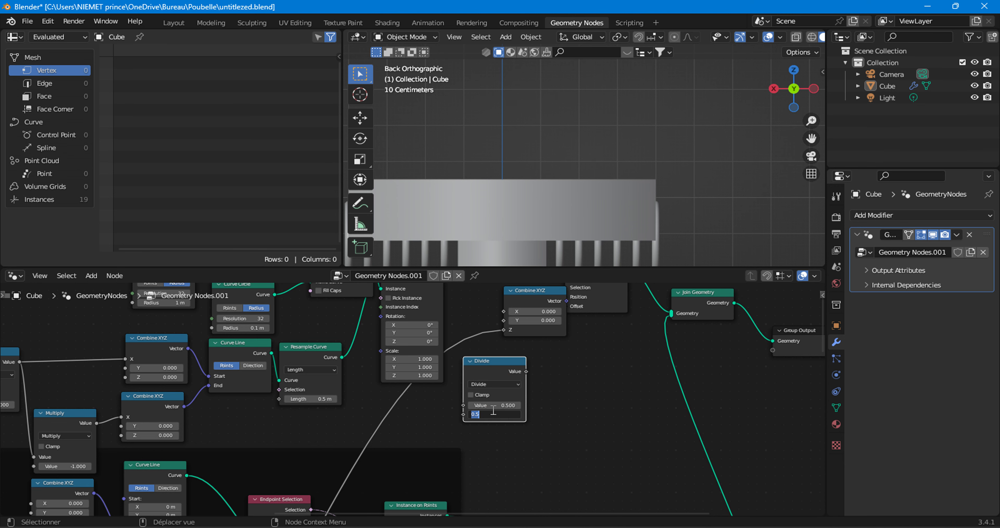
{"action": "key", "text": "Return"}
Step: Connect the beam height Value to the new Divide node's first input and increase the beam height
{"action": "scroll", "coordinate": [322, 439], "scroll_direction": "down", "scroll_amount": 2}
{"action": "middle_click_drag", "start_coordinate": [274, 479], "coordinate": [417, 346]}
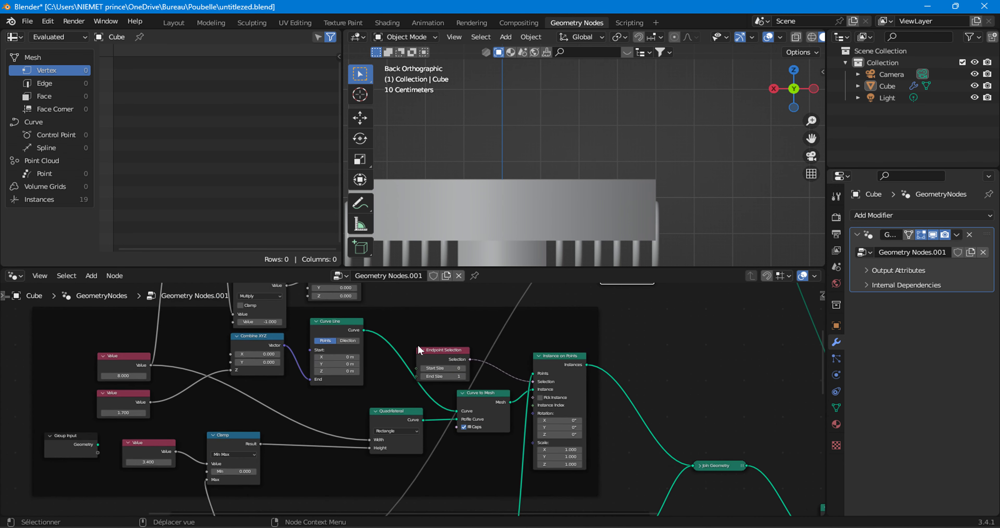
{"action": "scroll", "coordinate": [128, 421], "scroll_direction": "up", "scroll_amount": 3}
{"action": "left_click_drag", "start_coordinate": [51, 417], "coordinate": [650, 415]}
{"action": "middle_click_drag", "start_coordinate": [649, 414], "coordinate": [520, 505]}
{"action": "scroll", "coordinate": [489, 421], "scroll_direction": "up", "scroll_amount": 2}
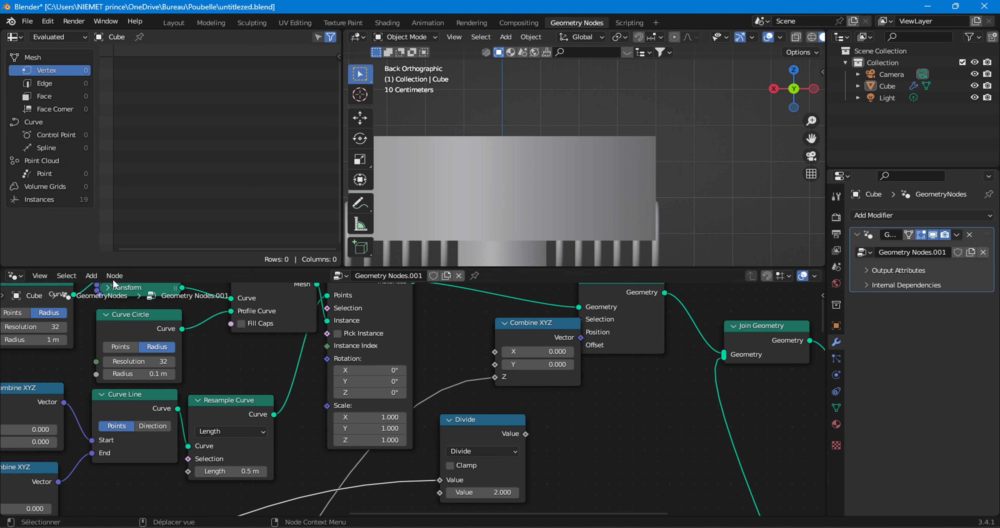
Step: Add a Math node set to Add beside the Divide node and connect the Divide output to its second input
{"action": "left_click", "coordinate": [91, 275]}
{"action": "mouse_move", "coordinate": [123, 59]}
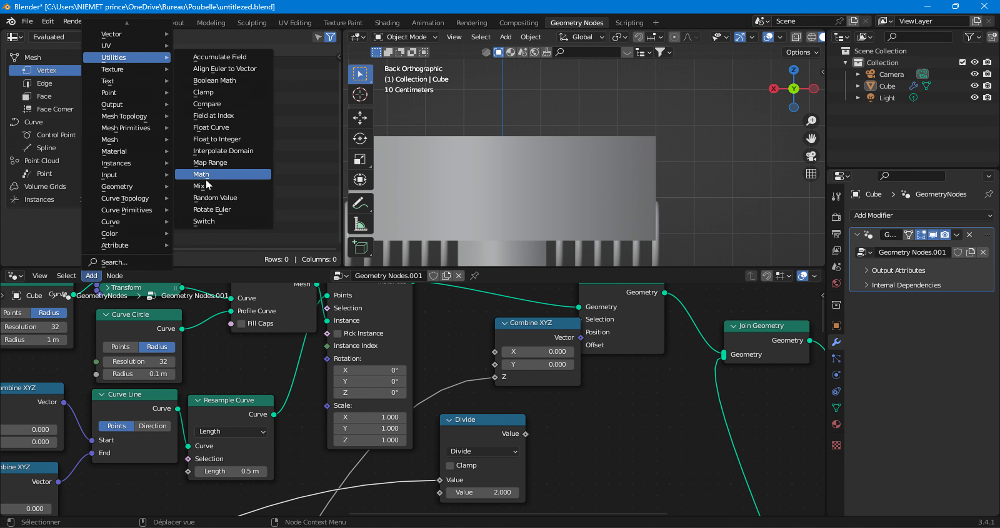
{"action": "left_click", "coordinate": [212, 174]}
{"action": "left_click", "coordinate": [591, 405]}
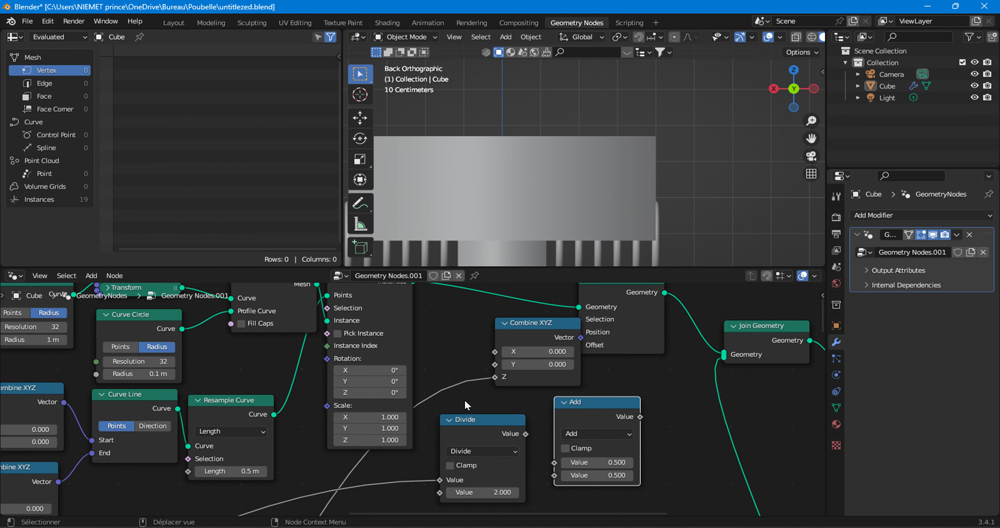
{"action": "left_click_drag", "start_coordinate": [526, 434], "coordinate": [553, 475]}
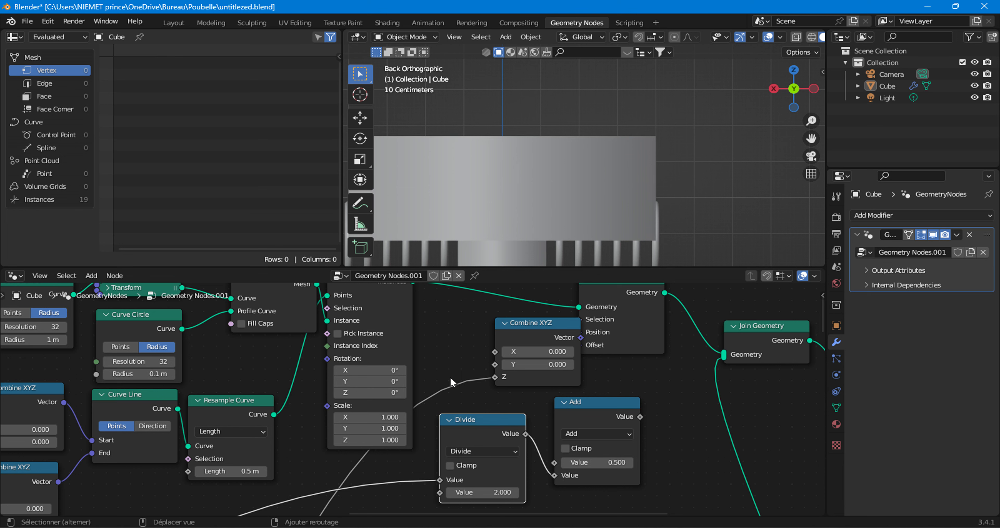
Step: Redirect the pillar height link from the rings' Combine XYZ to the Add node's first input using a reroute point
{"action": "right_click_drag", "start_coordinate": [450, 376], "coordinate": [466, 392], "text": "shift"}
{"action": "left_click_drag", "start_coordinate": [458, 385], "coordinate": [554, 461]}
{"action": "right_click_drag", "start_coordinate": [468, 370], "coordinate": [508, 403], "text": "ctrl"}
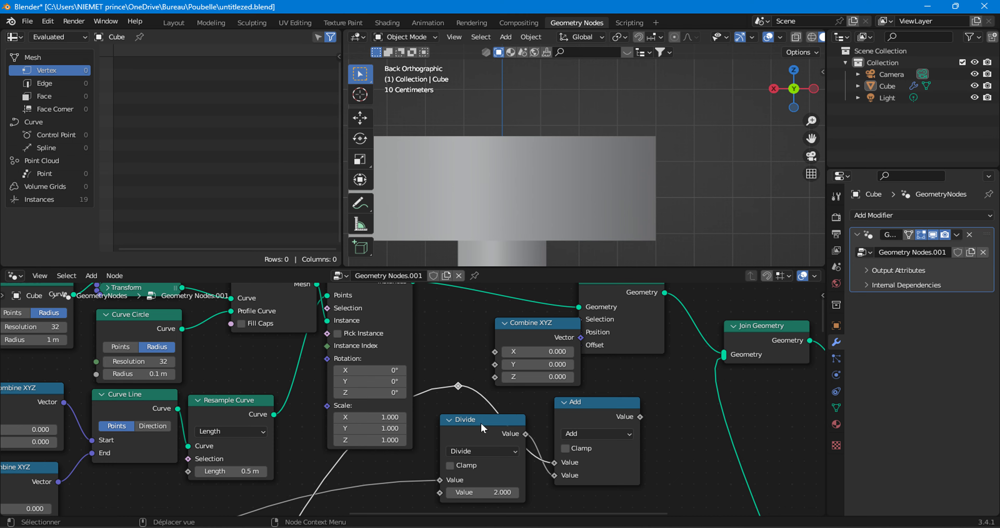
Step: Move the Divide node away from the Add node and dissolve the reroute point on the pillar height link
{"action": "scroll", "coordinate": [480, 422], "scroll_direction": "down", "scroll_amount": 2}
{"action": "middle_click_drag", "start_coordinate": [481, 422], "coordinate": [501, 399]}
{"action": "left_click_drag", "start_coordinate": [453, 328], "coordinate": [358, 407]}
{"action": "key", "text": "ctrl+x"}
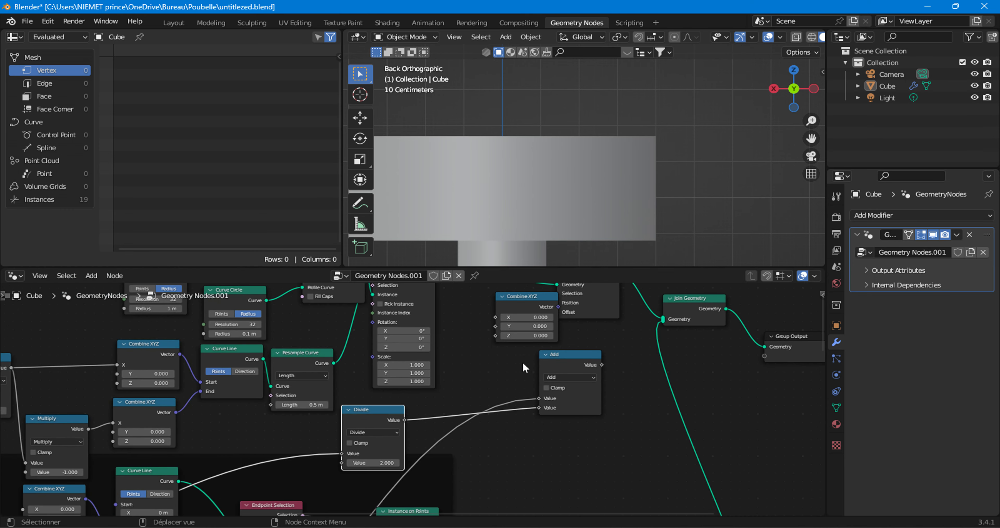
Step: Connect the Add node's output to the Z of the rings' offset Combine XYZ and inspect the rings between the beams
{"action": "left_click_drag", "start_coordinate": [548, 371], "coordinate": [496, 337]}
{"action": "middle_click_drag", "start_coordinate": [688, 175], "coordinate": [603, 210]}
{"action": "middle_click_drag", "start_coordinate": [465, 208], "coordinate": [472, 201]}
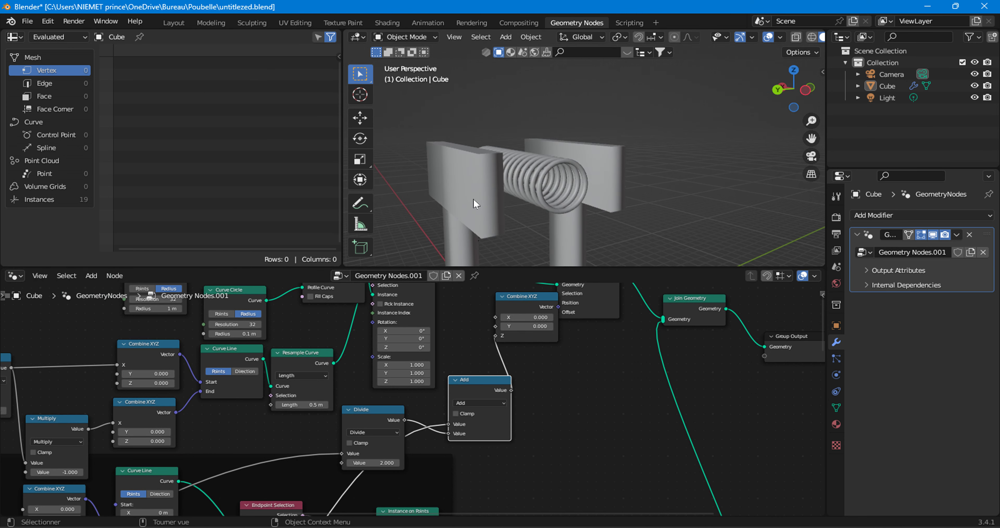
Step: Select all the ring nodes above the support frame and move them up to separate them from it
{"action": "scroll", "coordinate": [438, 422], "scroll_direction": "down", "scroll_amount": 3}
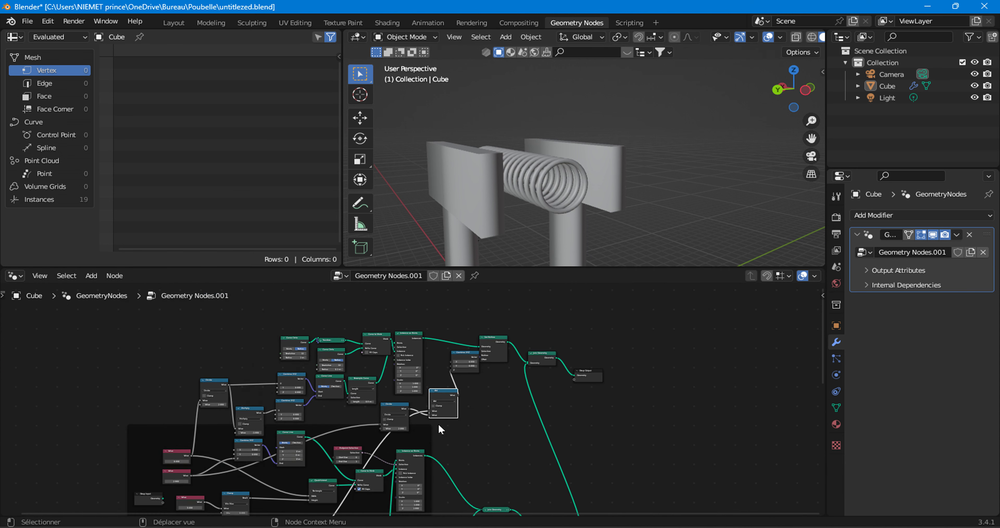
{"action": "left_click_drag", "start_coordinate": [140, 330], "coordinate": [604, 422]}
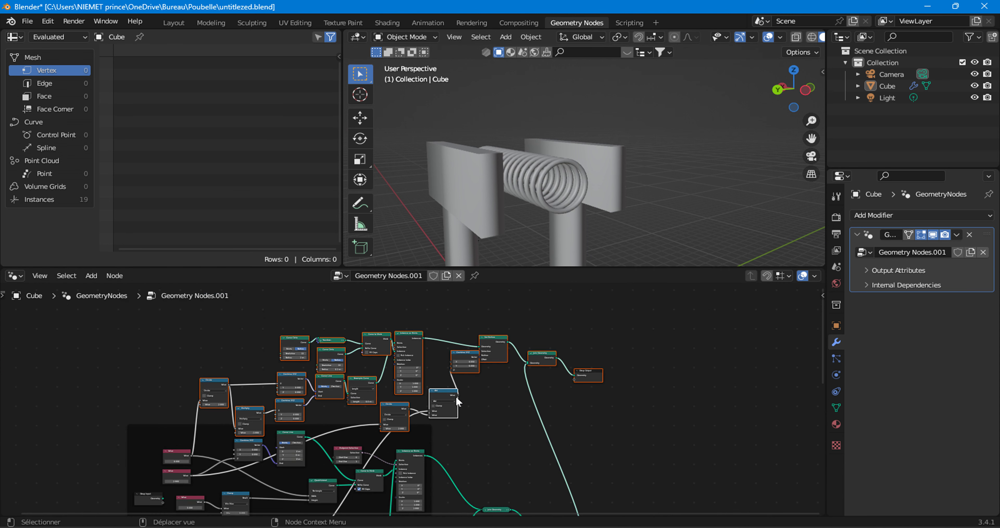
{"action": "left_click_drag", "start_coordinate": [405, 337], "coordinate": [406, 313]}
{"action": "left_click", "coordinate": [464, 396]}
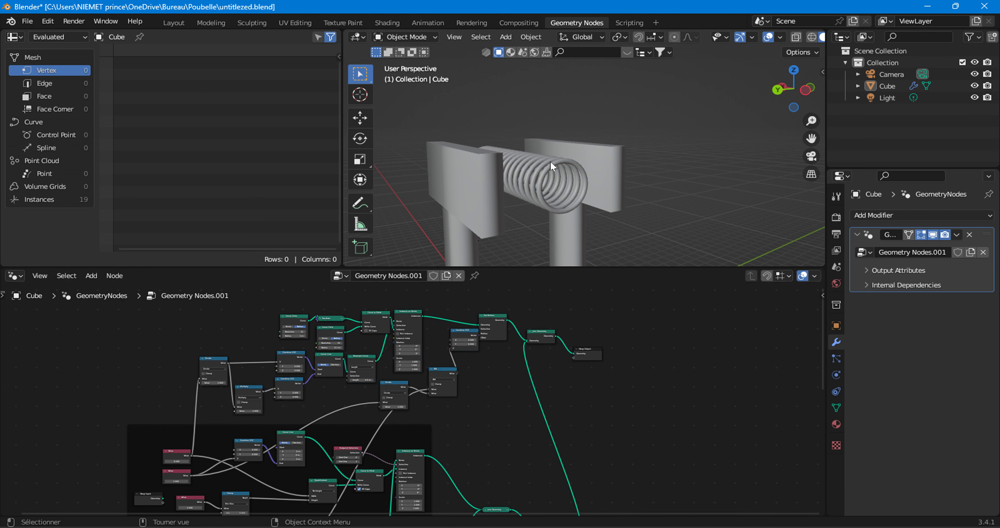
Step: Set the Radius of the rings' main Curve Circle to 2.9 m
{"action": "scroll", "coordinate": [434, 365], "scroll_direction": "up", "scroll_amount": 5}
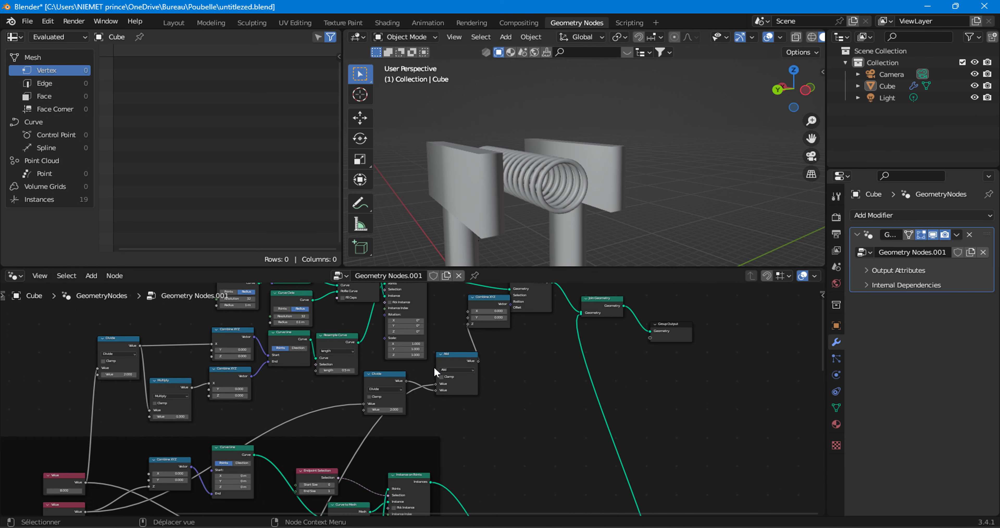
{"action": "middle_click_drag", "start_coordinate": [265, 421], "coordinate": [350, 445]}
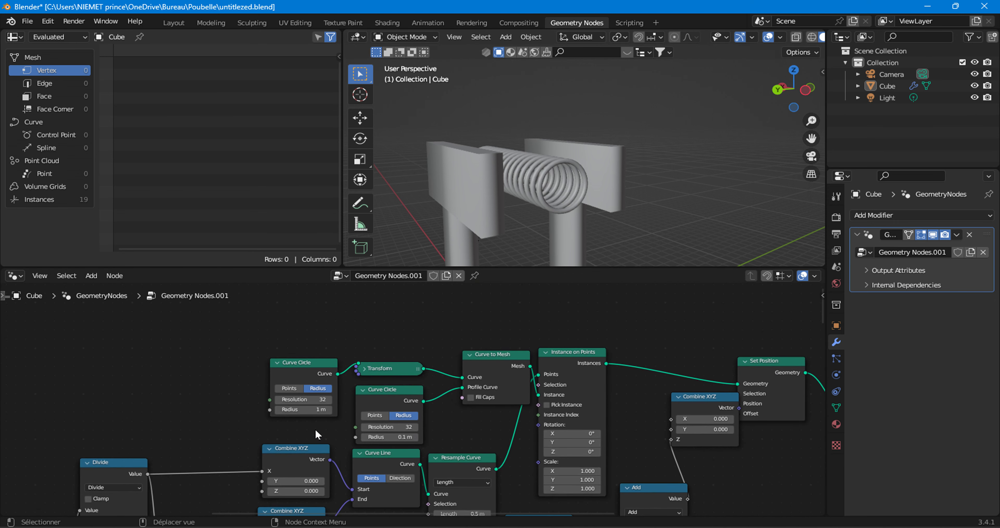
{"action": "mouse_move", "coordinate": [303, 410]}
{"action": "left_mouse_down"}
{"action": "mouse_move", "coordinate": [376, 410]}
{"action": "mouse_move", "coordinate": [307, 410]}
{"action": "mouse_move", "coordinate": [331, 410]}
{"action": "mouse_move", "coordinate": [319, 410]}
{"action": "left_mouse_up"}
{"action": "middle_click_drag", "start_coordinate": [25, 323], "coordinate": [133, 324]}
Step: Add a Value node before the rings' main Curve Circle, connect it to the Radius and set it to 5.4
{"action": "left_click", "coordinate": [93, 276]}
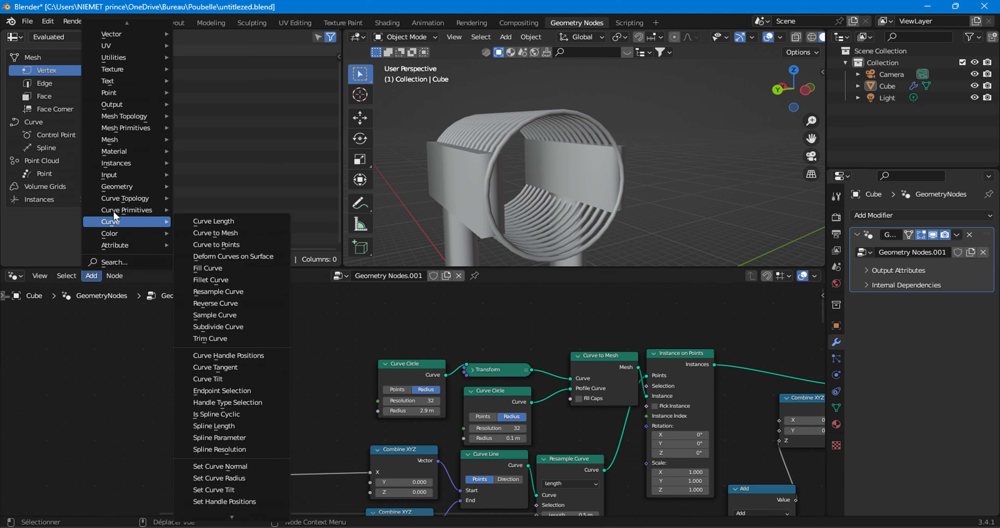
{"action": "mouse_move", "coordinate": [104, 174]}
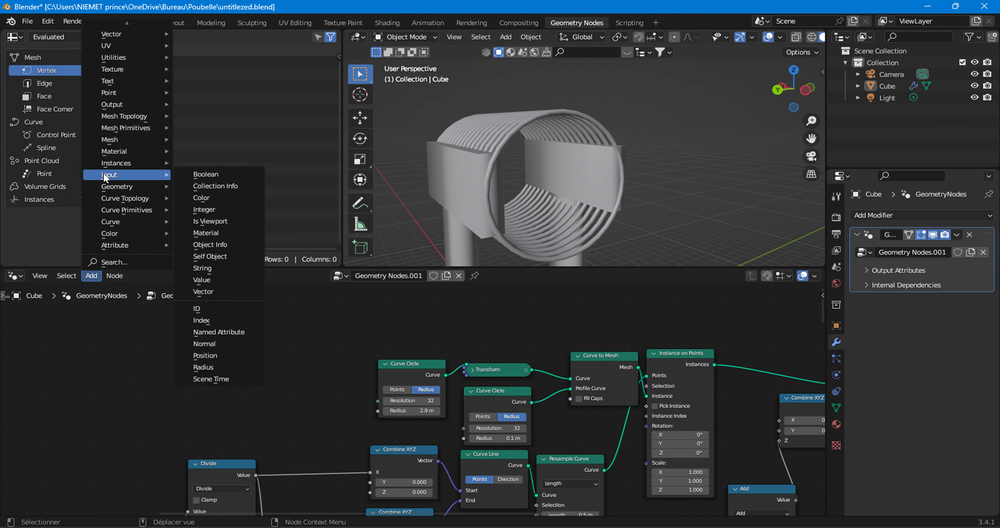
{"action": "left_click", "coordinate": [202, 279]}
{"action": "left_click", "coordinate": [212, 396]}
{"action": "left_click_drag", "start_coordinate": [211, 393], "coordinate": [378, 410]}
{"action": "left_click_drag", "start_coordinate": [204, 408], "coordinate": [271, 408]}
{"action": "scroll", "coordinate": [466, 186], "scroll_direction": "down", "scroll_amount": 3}
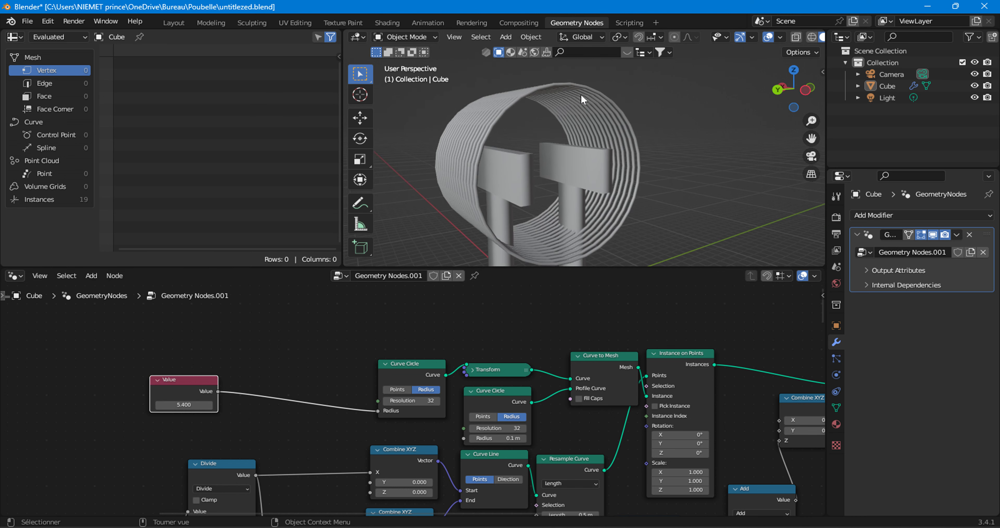
Step: Insert a Clamp node between the radius Value node and the rings' main Curve Circle, and set the Value to 1.8
{"action": "middle_click_drag", "start_coordinate": [524, 214], "coordinate": [497, 186]}
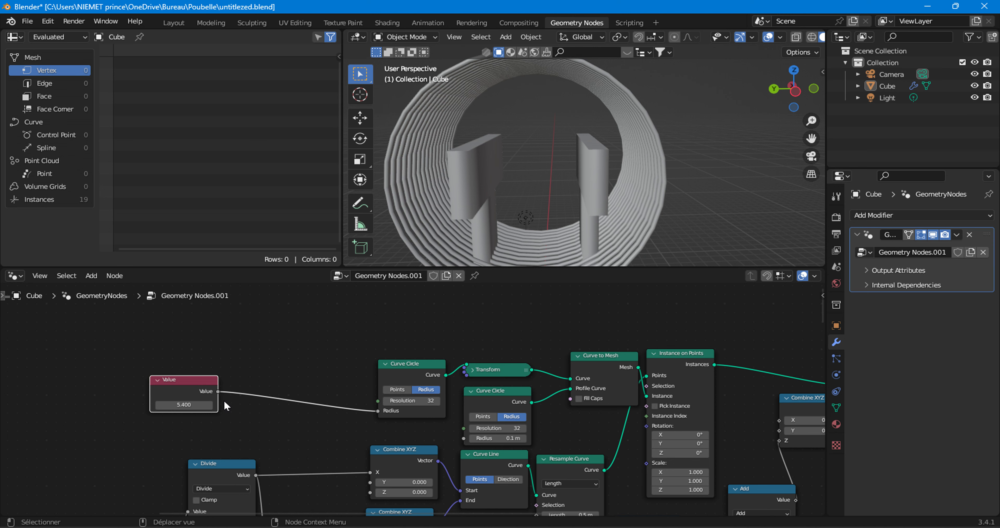
{"action": "left_click", "coordinate": [91, 276]}
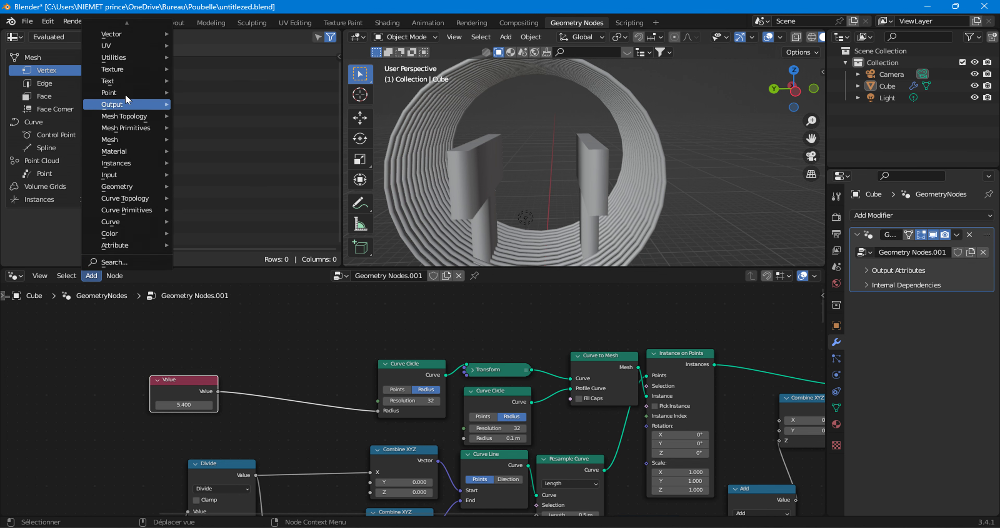
{"action": "mouse_move", "coordinate": [115, 58]}
{"action": "left_click", "coordinate": [213, 87]}
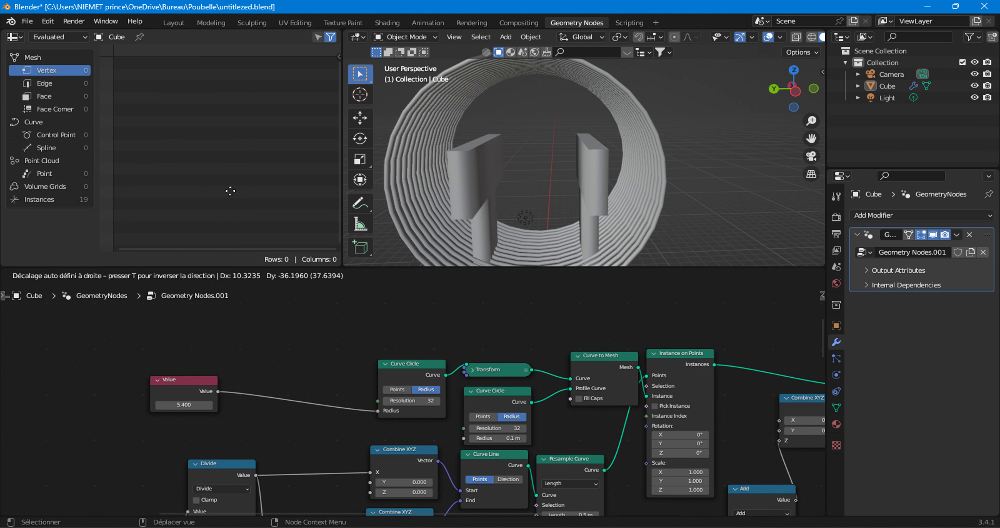
{"action": "left_click", "coordinate": [259, 383]}
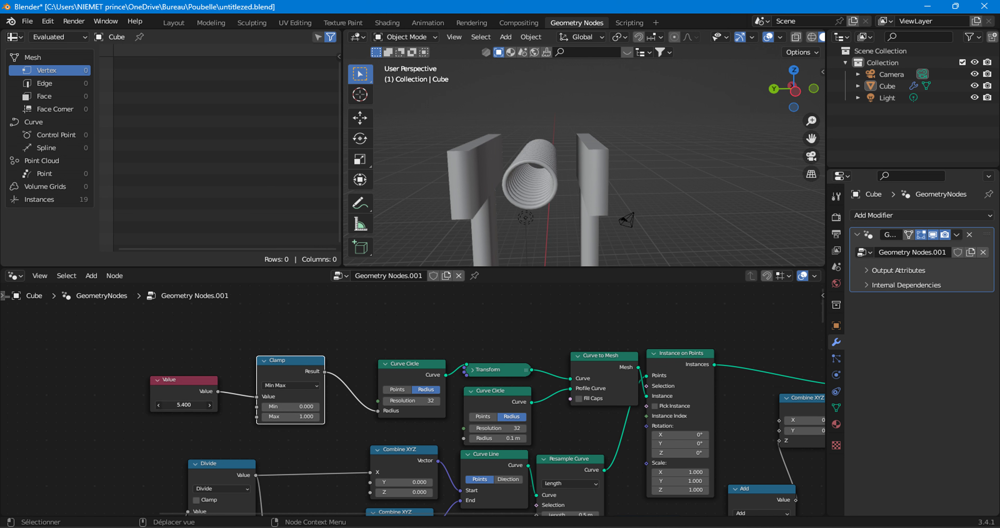
{"action": "left_click_drag", "start_coordinate": [184, 404], "coordinate": [210, 405]}
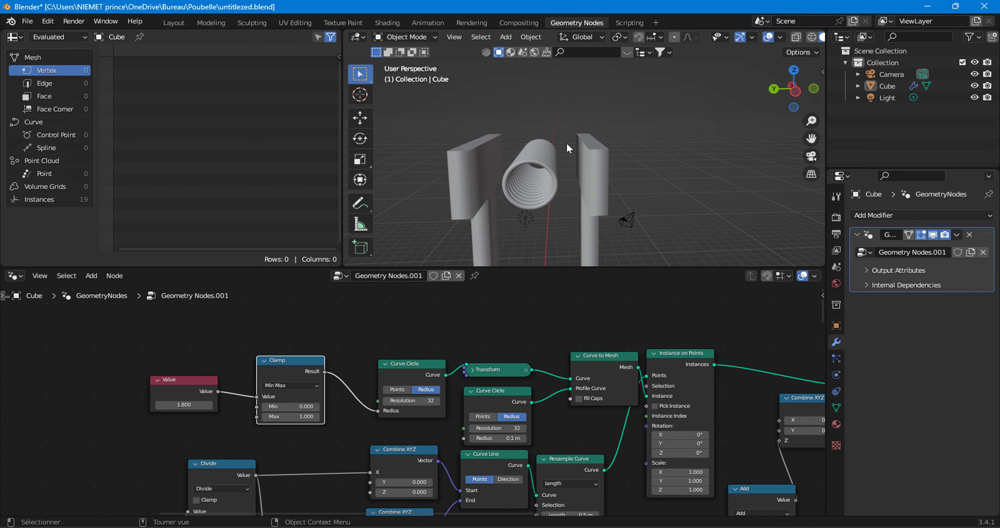
Step: Set the Value node driving the spacing between the two supports to 2.1 and spread out its Multiply and Combine XYZ nodes
{"action": "scroll", "coordinate": [513, 388], "scroll_direction": "down", "scroll_amount": 3}
{"action": "middle_click_drag", "start_coordinate": [513, 419], "coordinate": [452, 292]}
{"action": "scroll", "coordinate": [383, 442], "scroll_direction": "up", "scroll_amount": 2}
{"action": "left_click_drag", "start_coordinate": [347, 474], "coordinate": [402, 473]}
{"action": "left_click_drag", "start_coordinate": [345, 451], "coordinate": [295, 459]}
{"action": "middle_click_drag", "start_coordinate": [407, 484], "coordinate": [369, 382]}
{"action": "scroll", "coordinate": [371, 377], "scroll_direction": "up", "scroll_amount": 3}
{"action": "left_click_drag", "start_coordinate": [371, 357], "coordinate": [374, 313]}
{"action": "middle_click_drag", "start_coordinate": [476, 327], "coordinate": [446, 405]}
{"action": "left_click_drag", "start_coordinate": [446, 408], "coordinate": [438, 367]}
{"action": "middle_click_drag", "start_coordinate": [457, 430], "coordinate": [449, 401]}
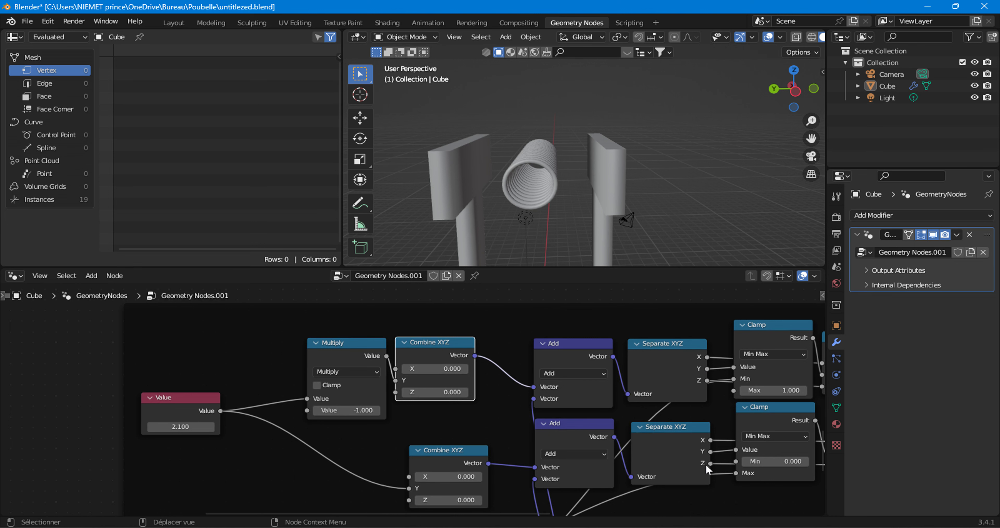
Step: Connect the support-spacing Value node's output to the Max input of the rings' Clamp node
{"action": "middle_click_drag", "start_coordinate": [777, 451], "coordinate": [572, 446]}
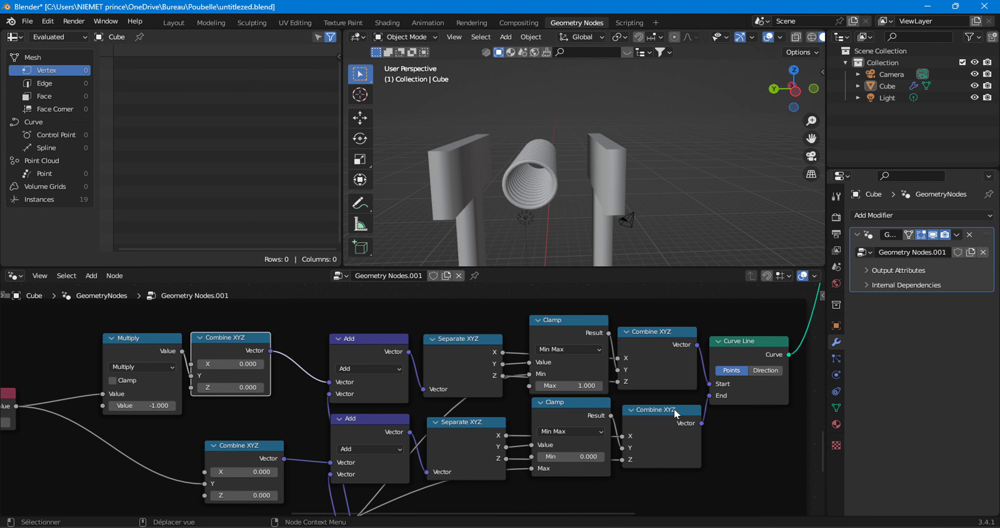
{"action": "middle_click_drag", "start_coordinate": [675, 412], "coordinate": [666, 424]}
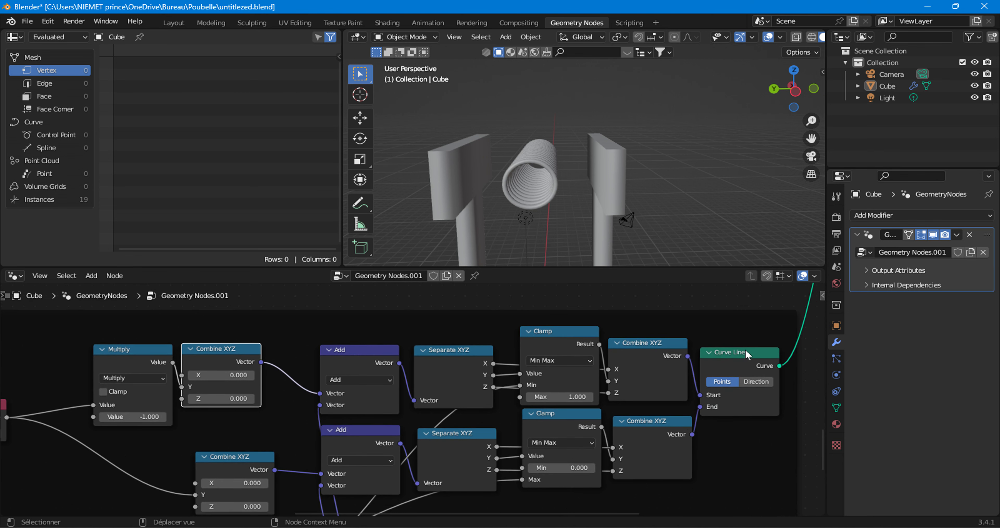
{"action": "scroll", "coordinate": [391, 383], "scroll_direction": "down", "scroll_amount": 5}
{"action": "middle_click_drag", "start_coordinate": [147, 413], "coordinate": [279, 500]}
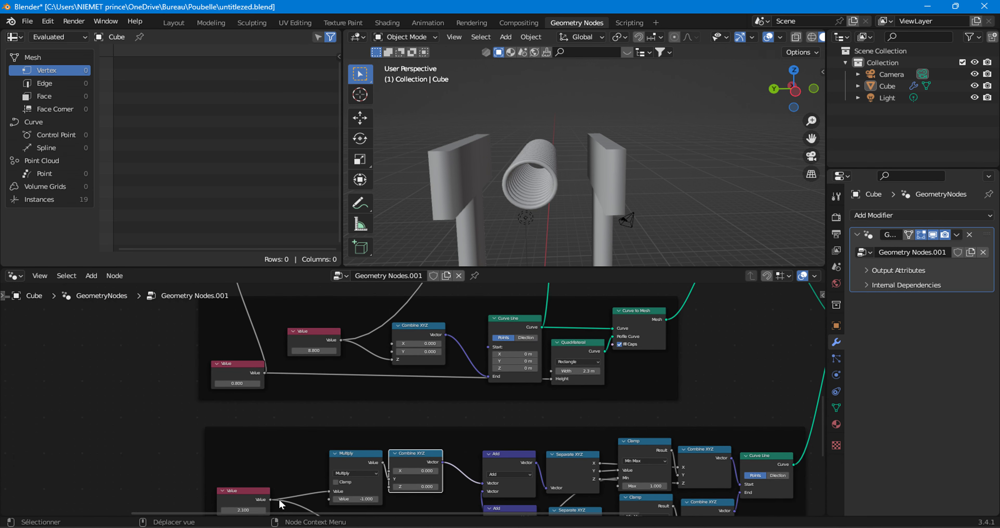
{"action": "left_click", "coordinate": [271, 500]}
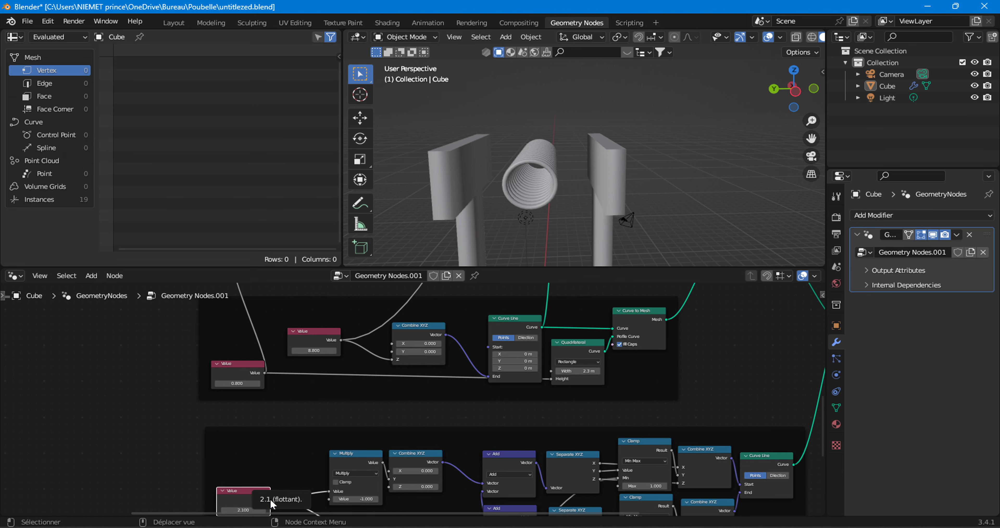
{"action": "middle_click_drag", "start_coordinate": [129, 353], "coordinate": [133, 330]}
{"action": "left_click_drag", "start_coordinate": [297, 485], "coordinate": [269, 428]}
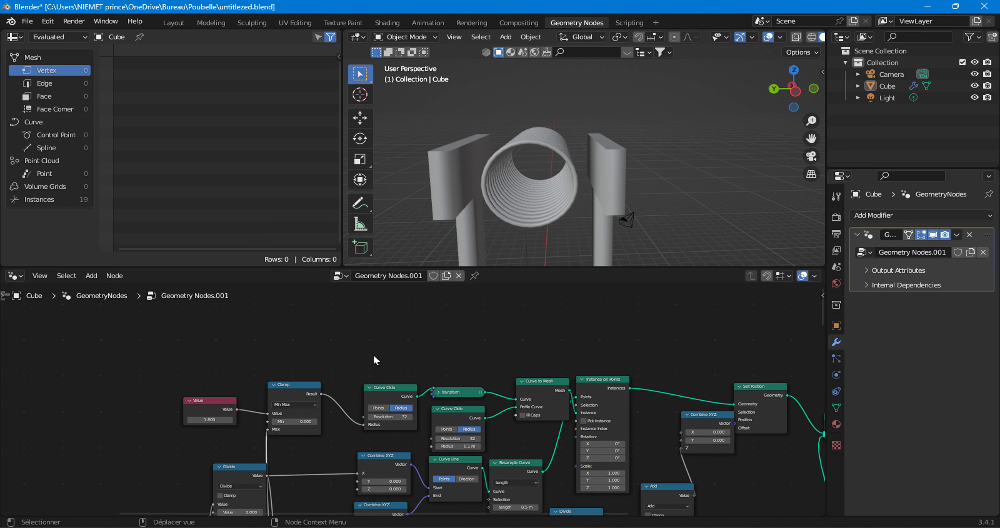
Step: Set the ring radius Value node to 4 and shift the Clamp node further away from it
{"action": "mouse_move", "coordinate": [209, 419]}
{"action": "left_mouse_down"}
{"action": "mouse_move", "coordinate": [241, 420]}
{"action": "mouse_move", "coordinate": [208, 419]}
{"action": "mouse_move", "coordinate": [220, 419]}
{"action": "left_mouse_up"}
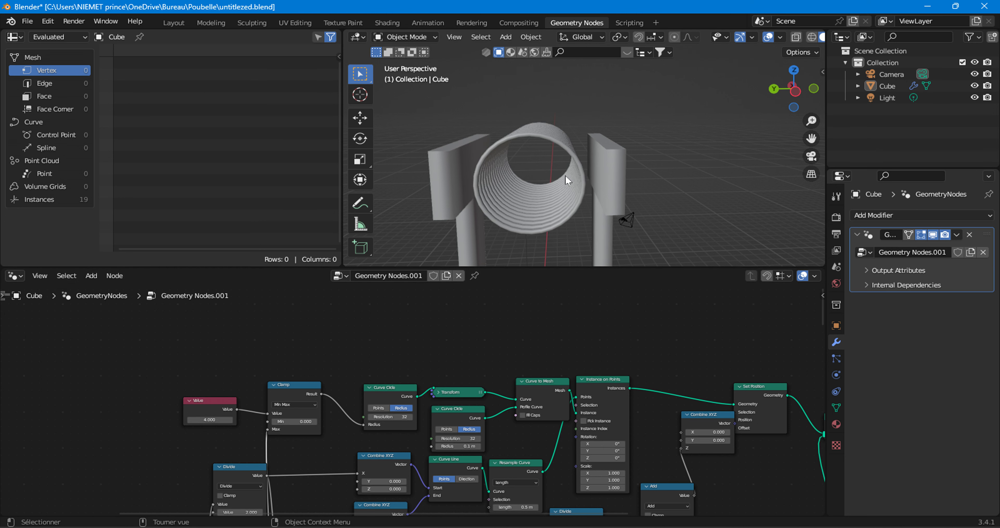
{"action": "middle_click_drag", "start_coordinate": [302, 444], "coordinate": [428, 430]}
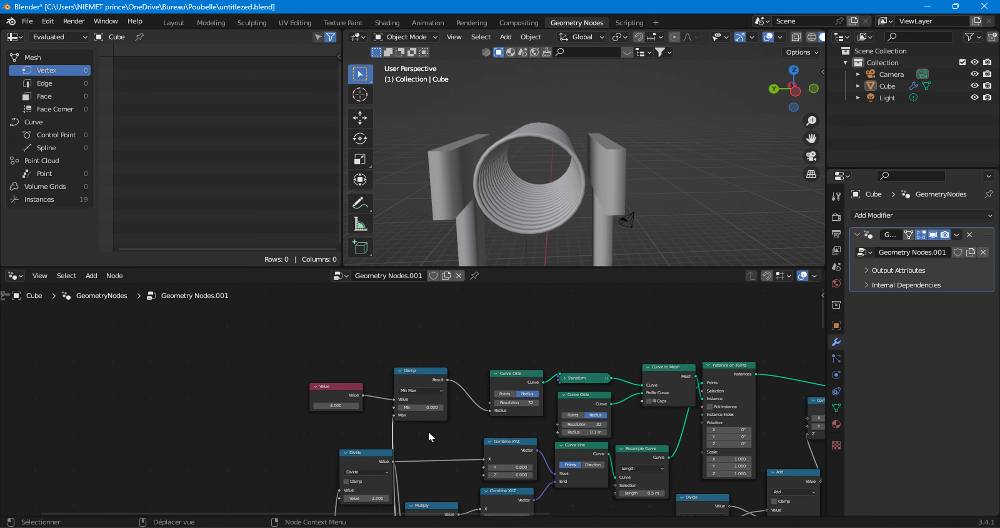
{"action": "left_click_drag", "start_coordinate": [409, 378], "coordinate": [427, 389]}
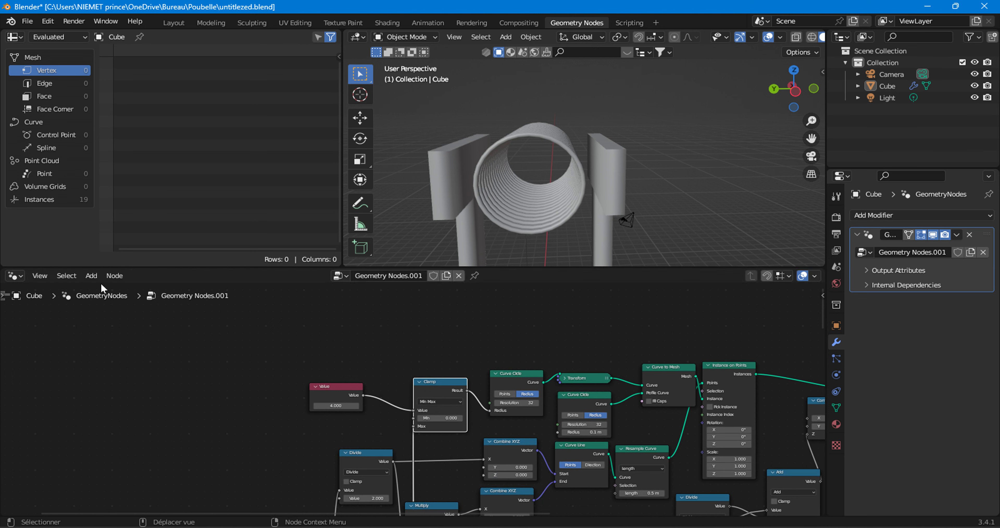
Step: Add a Math node below the ring radius Value node and make room for it before the Clamp node
{"action": "left_click", "coordinate": [92, 276]}
{"action": "left_click", "coordinate": [114, 276]}
{"action": "left_click", "coordinate": [92, 276]}
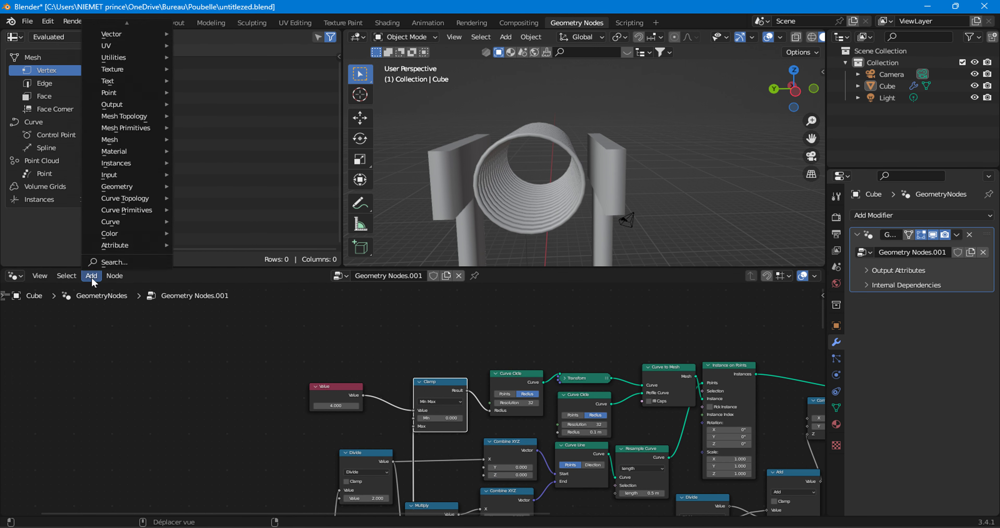
{"action": "mouse_move", "coordinate": [108, 59]}
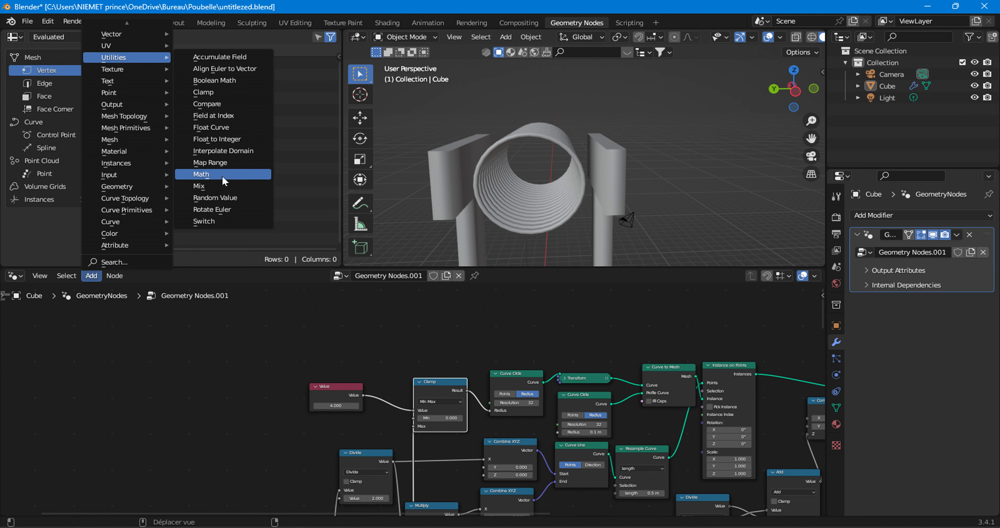
{"action": "left_click", "coordinate": [201, 174]}
{"action": "left_click", "coordinate": [240, 417]}
{"action": "left_click_drag", "start_coordinate": [290, 348], "coordinate": [418, 350]}
{"action": "left_click_drag", "start_coordinate": [251, 415], "coordinate": [333, 376]}
{"action": "scroll", "coordinate": [351, 382], "scroll_direction": "up", "scroll_amount": 1}
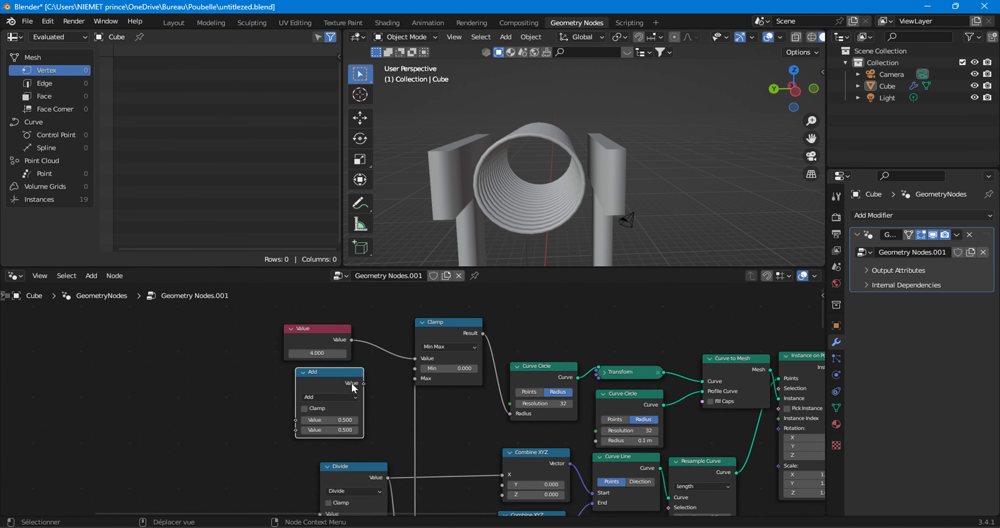
Step: Change the new Math node's operation to Multiply and set its second value to 2
{"action": "scroll", "coordinate": [351, 382], "scroll_direction": "up", "scroll_amount": 1}
{"action": "left_click", "coordinate": [303, 397]}
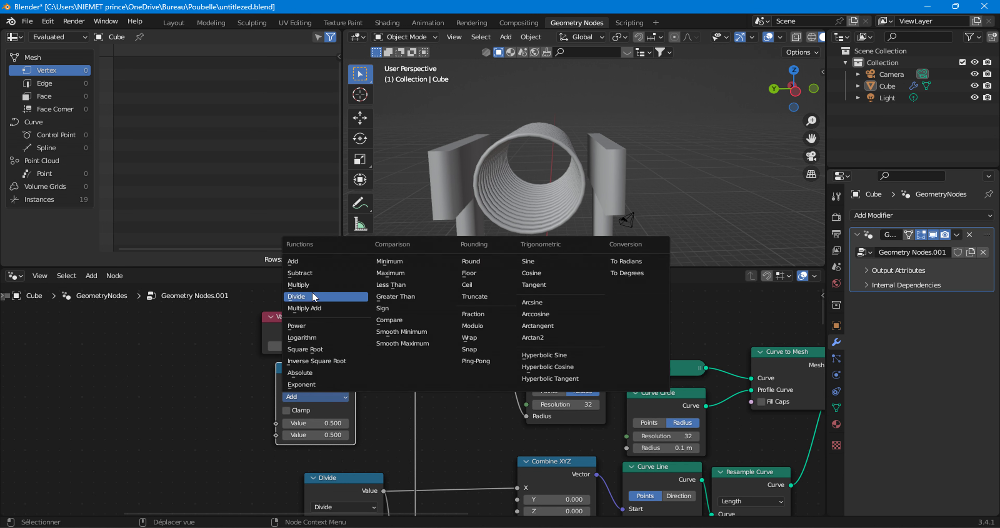
{"action": "left_click", "coordinate": [311, 285]}
{"action": "left_click", "coordinate": [315, 435]}
{"action": "type", "text": "2"}
{"action": "key", "text": "Return"}
Step: Route the support-spacing Value through the new Multiply node into the Clamp node's Max input and inspect the rings
{"action": "scroll", "coordinate": [351, 468], "scroll_direction": "down", "scroll_amount": 2}
{"action": "middle_click_drag", "start_coordinate": [351, 469], "coordinate": [373, 302]}
{"action": "scroll", "coordinate": [365, 396], "scroll_direction": "down", "scroll_amount": 3}
{"action": "scroll", "coordinate": [331, 373], "scroll_direction": "up", "scroll_amount": 3}
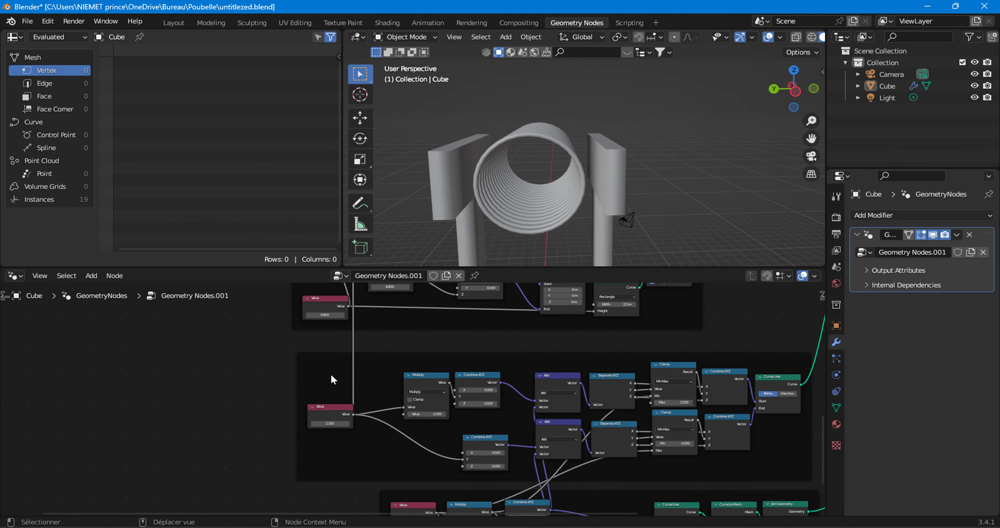
{"action": "left_click_drag", "start_coordinate": [344, 415], "coordinate": [292, 393]}
{"action": "scroll", "coordinate": [228, 415], "scroll_direction": "up", "scroll_amount": 3}
{"action": "mouse_move", "coordinate": [435, 191]}
{"action": "middle_mouse_down"}
{"action": "mouse_move", "coordinate": [465, 183]}
{"action": "mouse_move", "coordinate": [450, 181]}
{"action": "middle_mouse_up"}
{"action": "scroll", "coordinate": [328, 382], "scroll_direction": "up", "scroll_amount": 4}
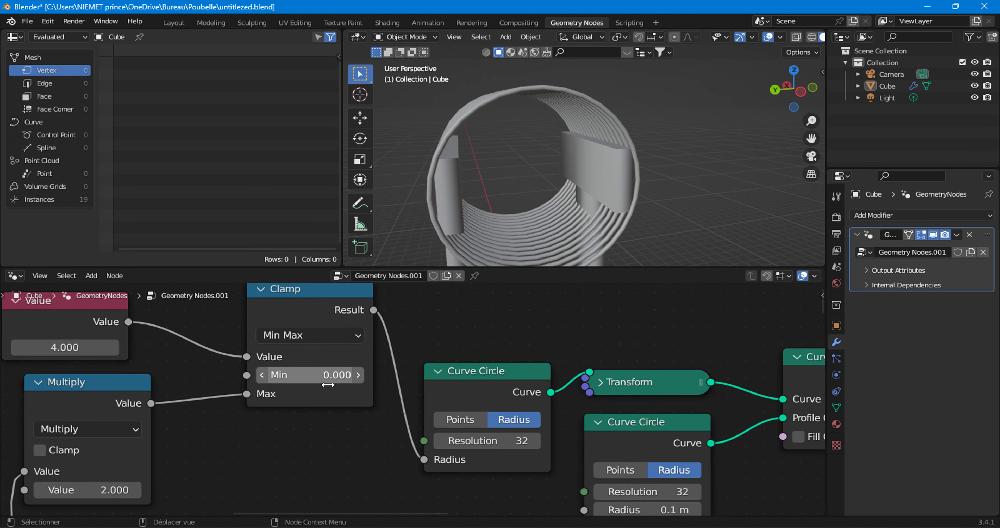
{"action": "scroll", "coordinate": [269, 433], "scroll_direction": "down", "scroll_amount": 5}
{"action": "middle_click_drag", "start_coordinate": [307, 434], "coordinate": [408, 411]}
{"action": "scroll", "coordinate": [408, 411], "scroll_direction": "up", "scroll_amount": 2}
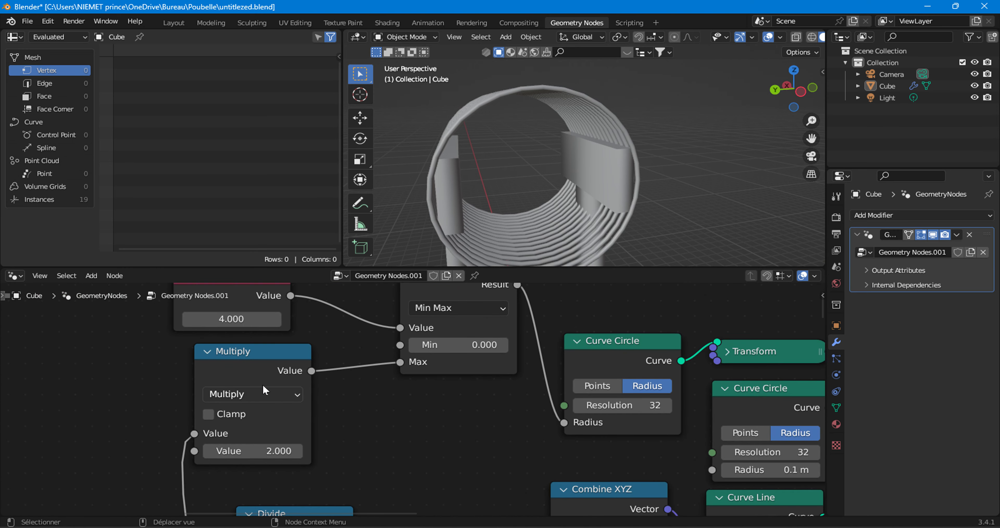
Step: Duplicate the Multiply node into the link between it and the Clamp's Max, and change the copy's operation to Subtract
{"action": "left_click_drag", "start_coordinate": [226, 362], "coordinate": [142, 369]}
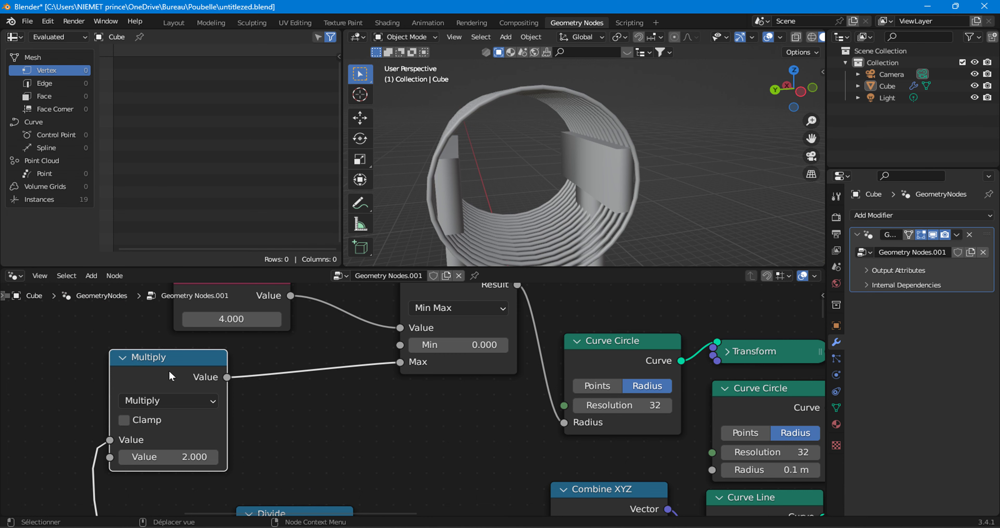
{"action": "key", "text": "shift+d"}
{"action": "left_click", "coordinate": [350, 376]}
{"action": "left_click", "coordinate": [320, 402]}
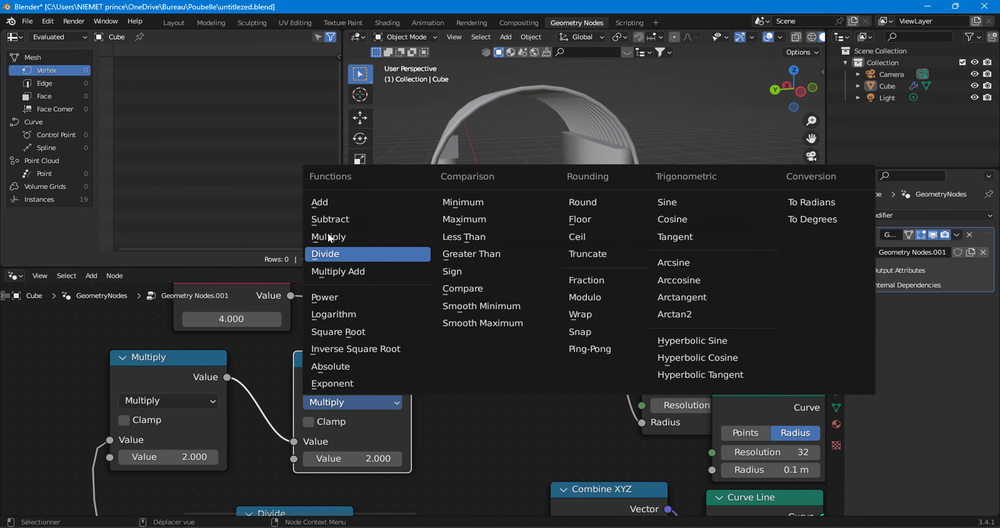
{"action": "left_click", "coordinate": [326, 204]}
{"action": "left_click", "coordinate": [338, 402]}
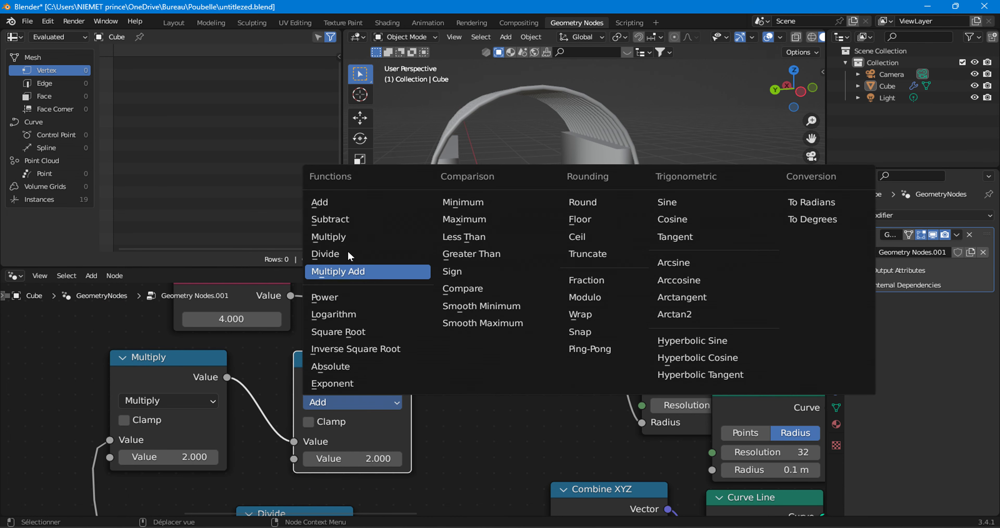
{"action": "left_click", "coordinate": [357, 220]}
Step: Try several amounts for the Subtract node's second value and set it to 0.6 so the rings fit between the beams
{"action": "left_click", "coordinate": [396, 457]}
{"action": "left_click", "coordinate": [361, 458]}
{"action": "type", "text": "2.3"}
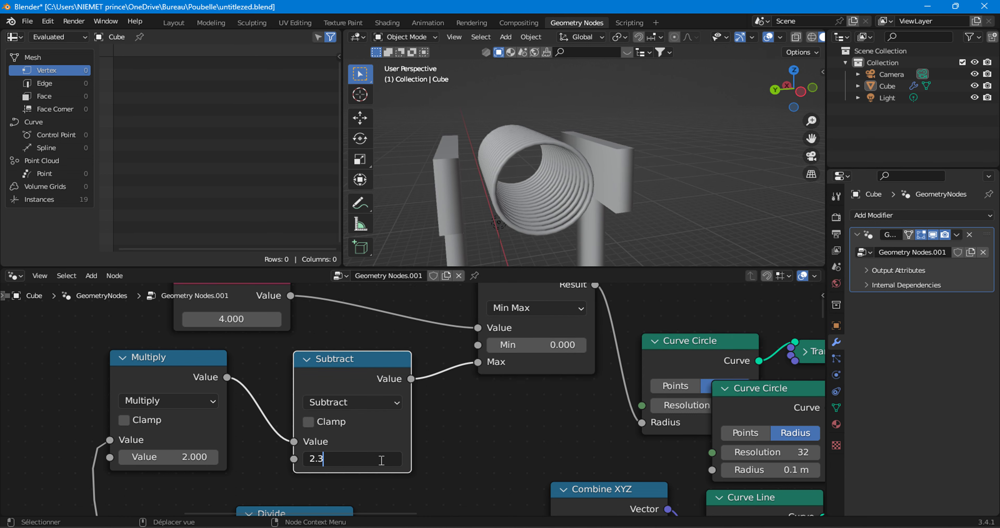
{"action": "key", "text": "Return"}
{"action": "left_click", "coordinate": [378, 458]}
{"action": "type", "text": "0"}
{"action": "key", "text": "Return"}
{"action": "left_click", "coordinate": [390, 455]}
{"action": "type", "text": "0.3"}
{"action": "key", "text": "Return"}
{"action": "left_click", "coordinate": [397, 458]}
{"action": "left_click", "coordinate": [397, 458]}
{"action": "left_click", "coordinate": [397, 458]}
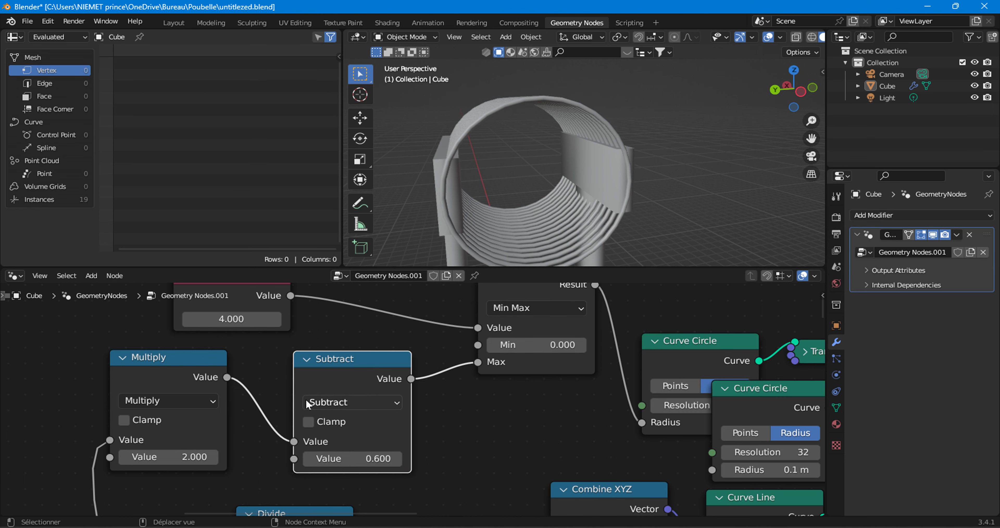
Step: Set the ring radius Value node to 9.8 and inspect the clamped rings against the beams
{"action": "scroll", "coordinate": [270, 370], "scroll_direction": "down", "scroll_amount": 2}
{"action": "left_click_drag", "start_coordinate": [283, 340], "coordinate": [326, 340]}
{"action": "scroll", "coordinate": [522, 164], "scroll_direction": "down", "scroll_amount": 1}
{"action": "middle_click_drag", "start_coordinate": [523, 169], "coordinate": [446, 177]}
{"action": "scroll", "coordinate": [326, 354], "scroll_direction": "down", "scroll_amount": 2}
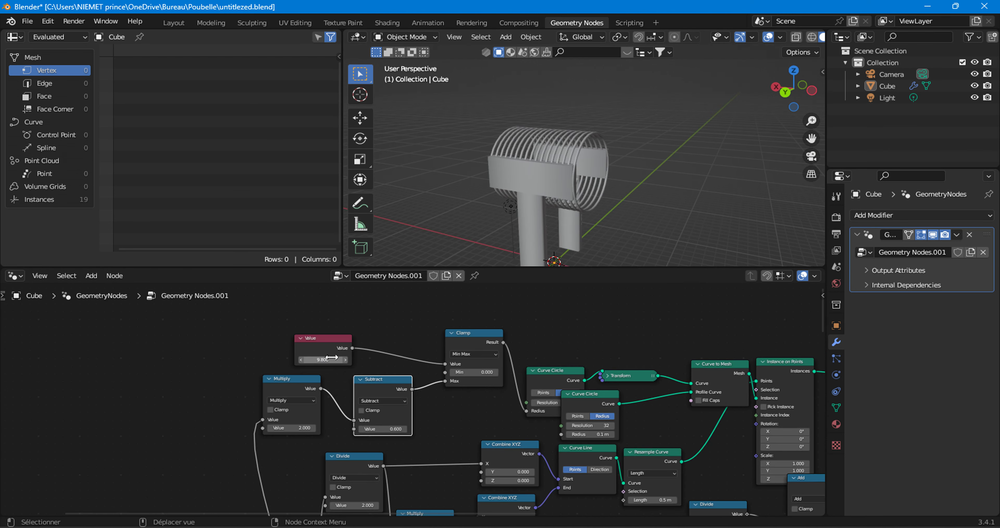
Step: Spread out the ring nodes, moving the main Curve Circle and Transform clear of the profile circle and the radius Value away from the others
{"action": "left_click_drag", "start_coordinate": [322, 350], "coordinate": [208, 363]}
{"action": "middle_click_drag", "start_coordinate": [517, 426], "coordinate": [449, 349]}
{"action": "scroll", "coordinate": [404, 399], "scroll_direction": "down", "scroll_amount": 1}
{"action": "left_click_drag", "start_coordinate": [283, 385], "coordinate": [633, 462]}
{"action": "left_click", "coordinate": [470, 316]}
{"action": "left_click", "coordinate": [531, 320], "text": "shift"}
{"action": "left_click_drag", "start_coordinate": [532, 320], "coordinate": [528, 352]}
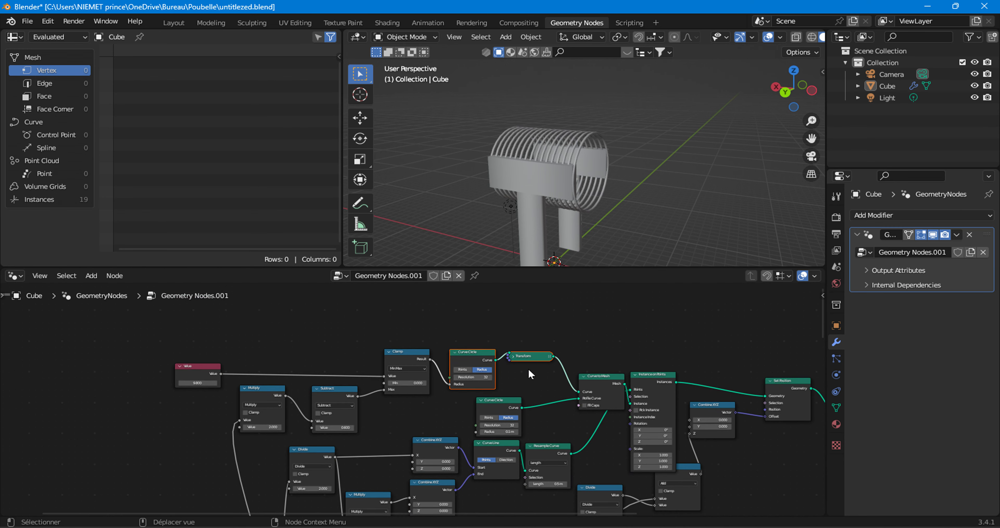
{"action": "left_click_drag", "start_coordinate": [194, 363], "coordinate": [172, 363]}
{"action": "scroll", "coordinate": [447, 462], "scroll_direction": "up", "scroll_amount": 2}
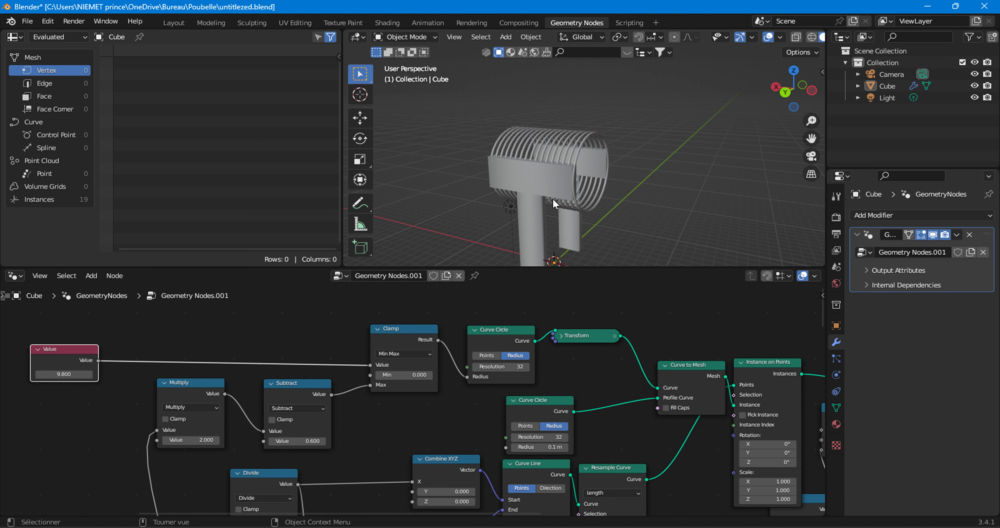
Step: Duplicate the ring radius Value node twice, stacking the copies below the original
{"action": "left_click", "coordinate": [91, 275]}
{"action": "key", "text": "shift+d"}
{"action": "left_click", "coordinate": [66, 419]}
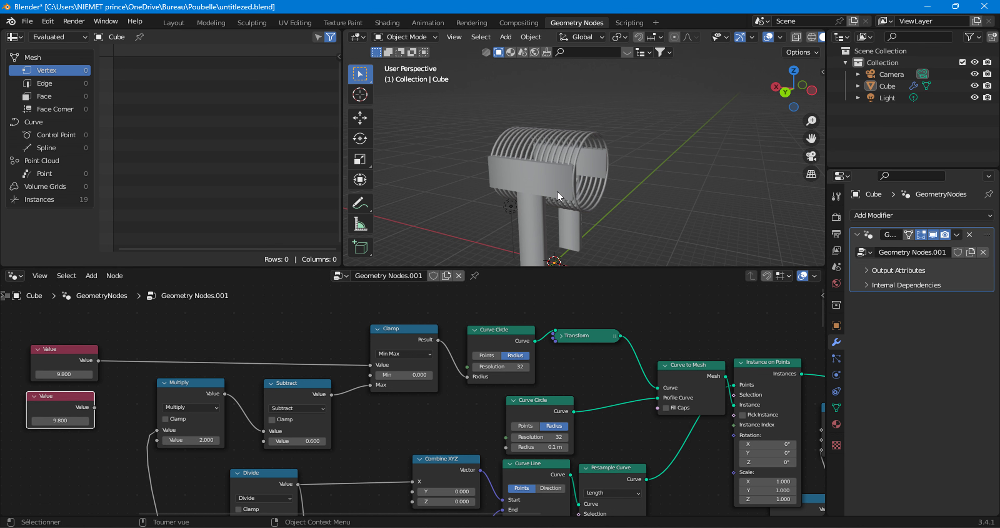
{"action": "middle_click_drag", "start_coordinate": [557, 191], "coordinate": [516, 168]}
{"action": "scroll", "coordinate": [541, 195], "scroll_direction": "up", "scroll_amount": 4}
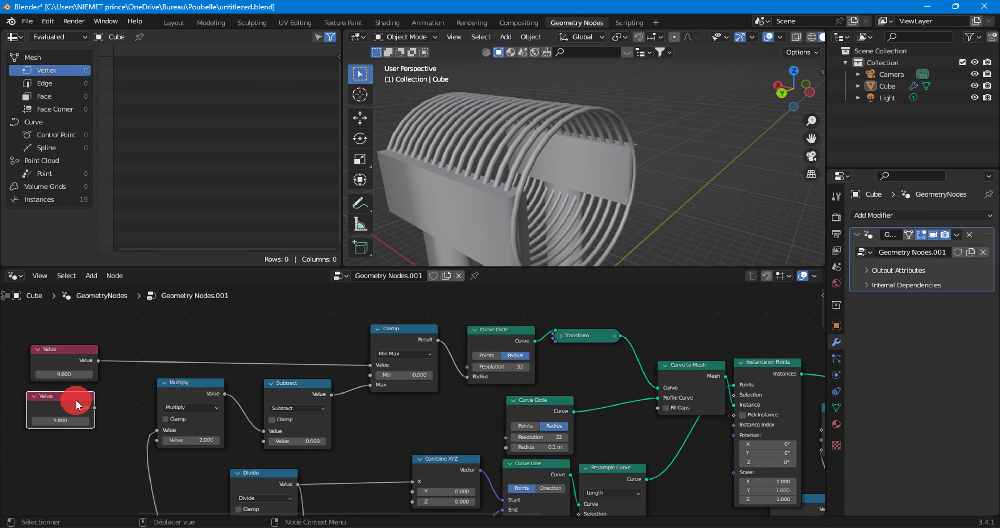
{"action": "key", "text": "shift+d"}
{"action": "left_click", "coordinate": [79, 448]}
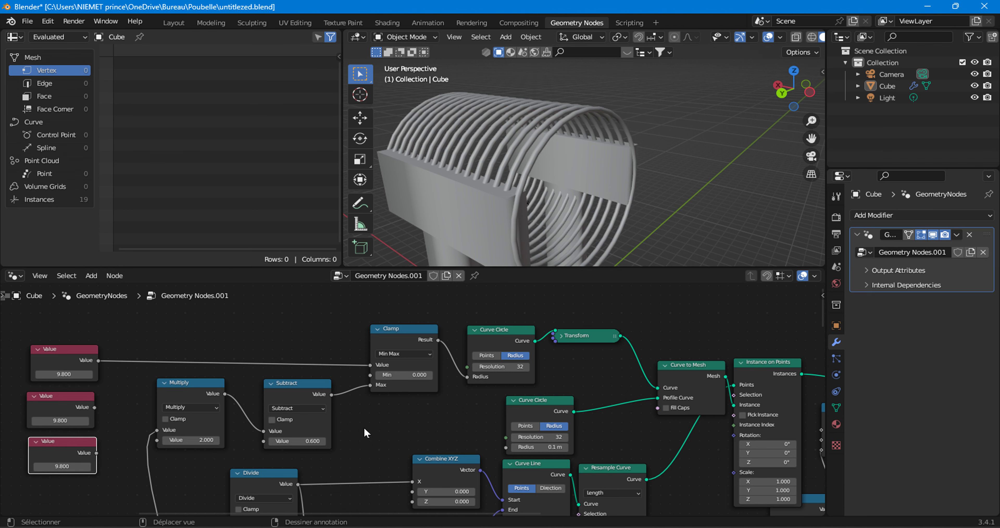
Step: Try a Resample Curve length of 1.3 m in the ring node chain, then undo it
{"action": "middle_click_drag", "start_coordinate": [364, 427], "coordinate": [317, 330]}
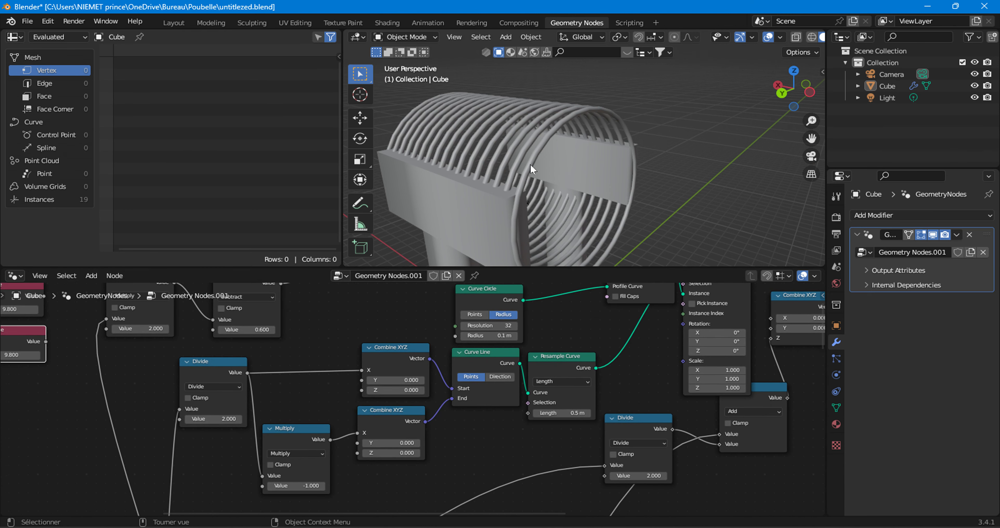
{"action": "middle_click_drag", "start_coordinate": [664, 404], "coordinate": [442, 479]}
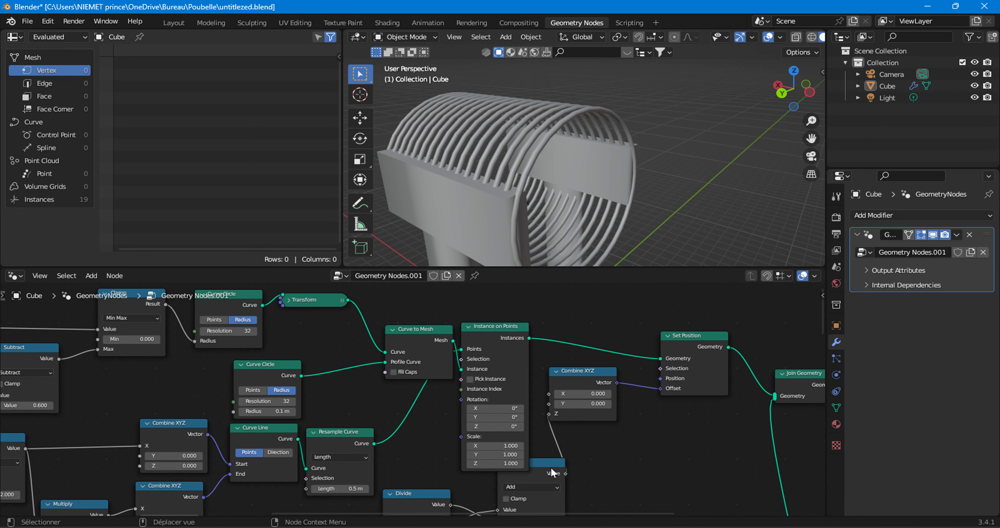
{"action": "middle_click_drag", "start_coordinate": [332, 434], "coordinate": [552, 391]}
{"action": "left_click", "coordinate": [559, 428]}
{"action": "type", "text": "1.3"}
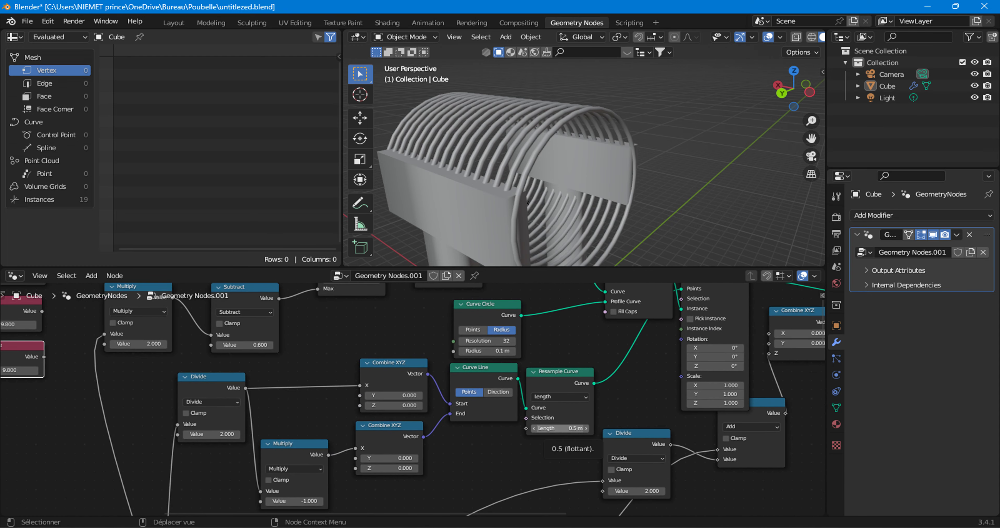
{"action": "key", "text": "Return"}
{"action": "key", "text": "ctrl+z"}
Step: Connect the middle spare Value node to the Resample Curve's Length and set it to 1.8 to space out the rings
{"action": "middle_click_drag", "start_coordinate": [68, 354], "coordinate": [142, 389]}
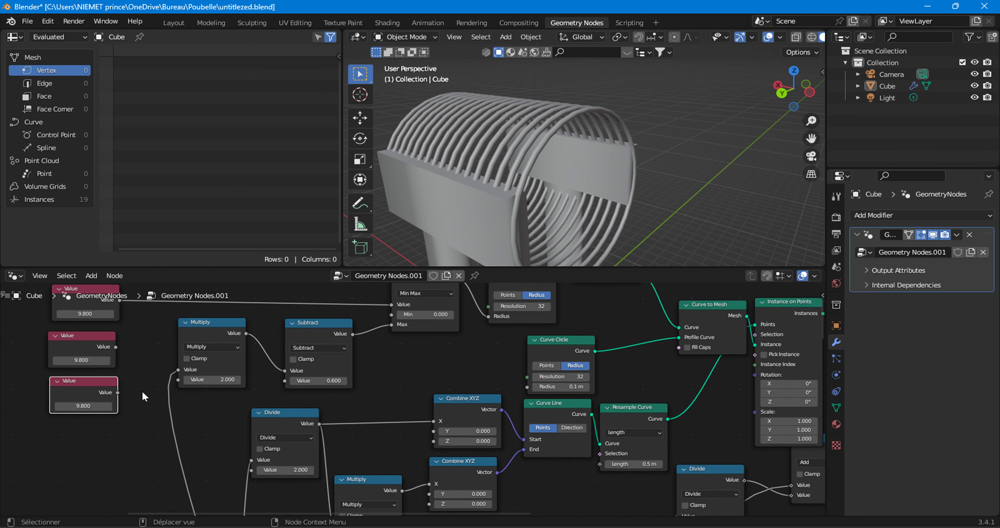
{"action": "left_click_drag", "start_coordinate": [115, 347], "coordinate": [605, 423]}
{"action": "middle_click_drag", "start_coordinate": [88, 326], "coordinate": [210, 359]}
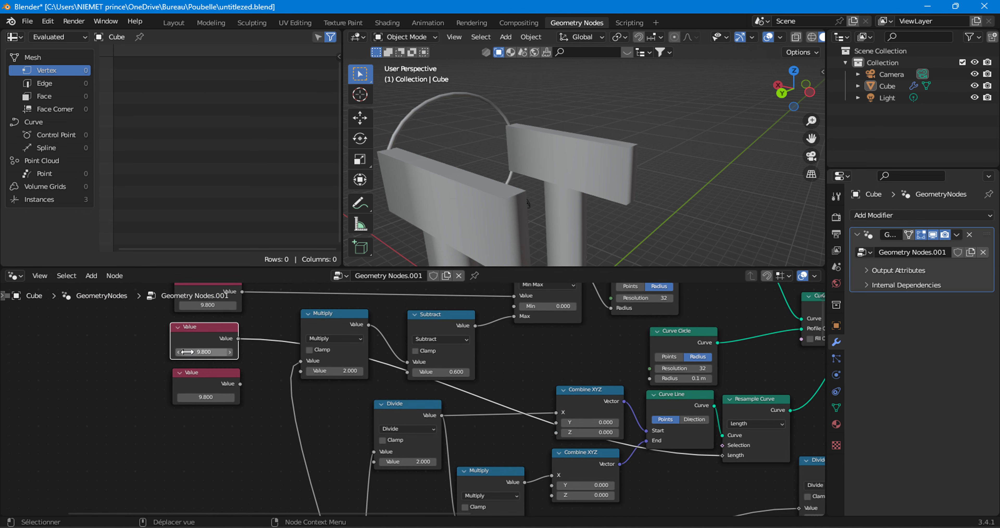
{"action": "left_click_drag", "start_coordinate": [209, 353], "coordinate": [213, 353]}
{"action": "middle_click_drag", "start_coordinate": [224, 352], "coordinate": [262, 384]}
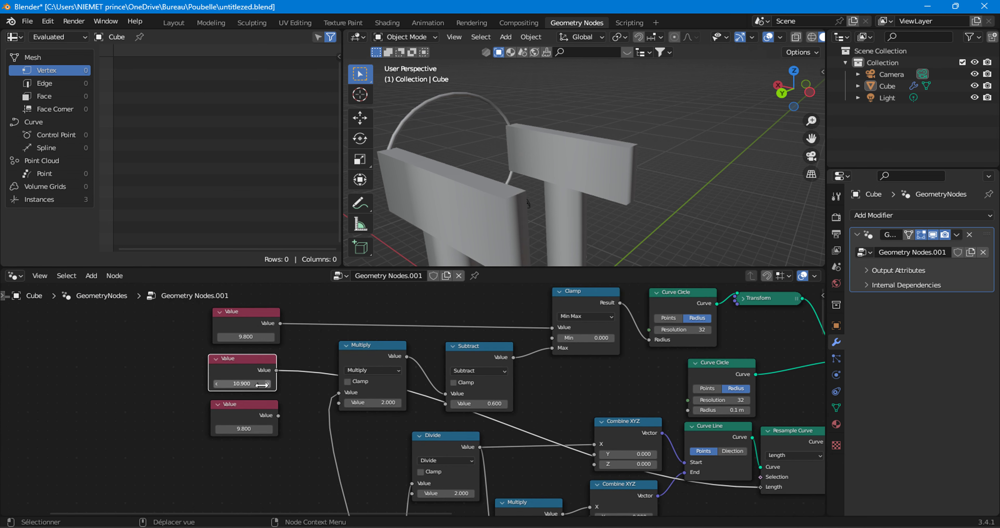
{"action": "scroll", "coordinate": [308, 406], "scroll_direction": "up", "scroll_amount": 3}
{"action": "left_click_drag", "start_coordinate": [208, 373], "coordinate": [162, 374]}
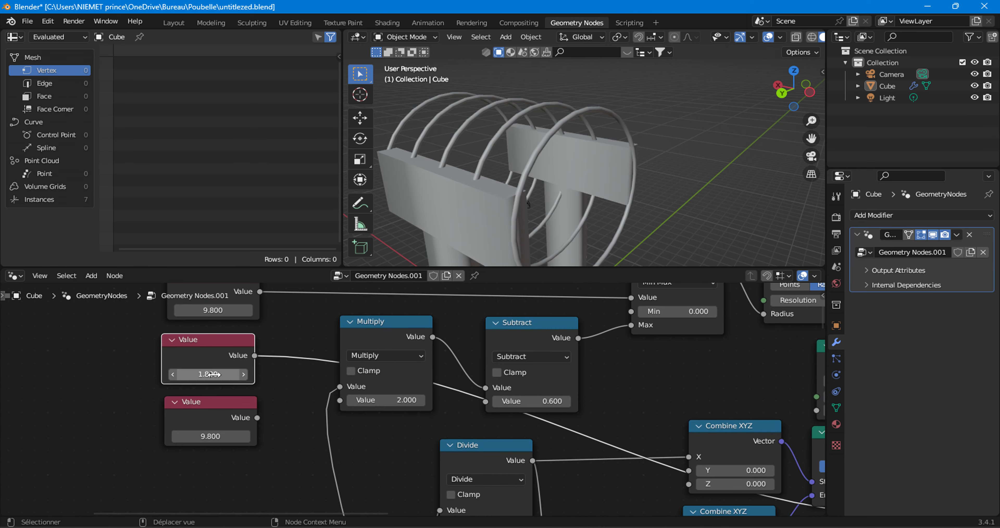
Step: Connect the lowest spare Value node to the profile Curve Circle's Radius and set it to 0.1
{"action": "scroll", "coordinate": [366, 415], "scroll_direction": "down", "scroll_amount": 1}
{"action": "scroll", "coordinate": [404, 373], "scroll_direction": "down", "scroll_amount": 1}
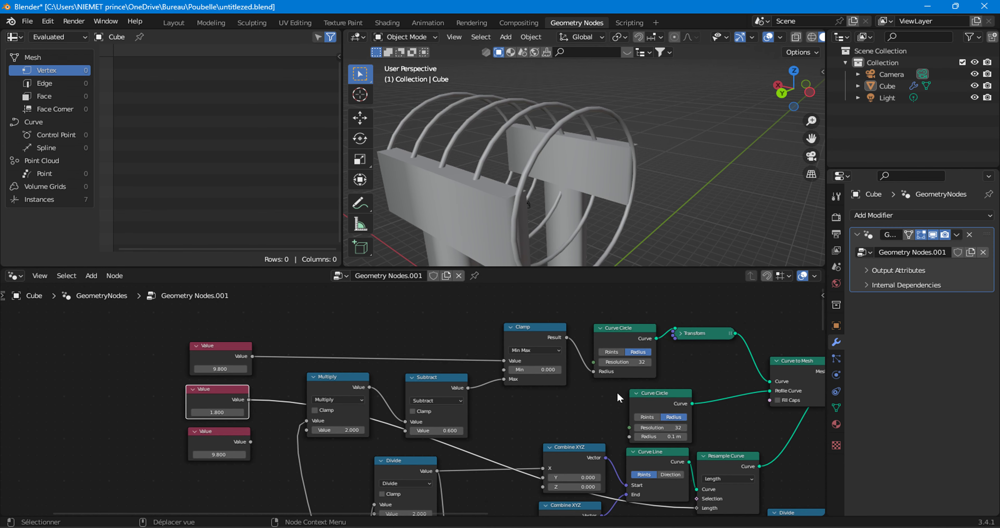
{"action": "middle_click_drag", "start_coordinate": [621, 408], "coordinate": [589, 383]}
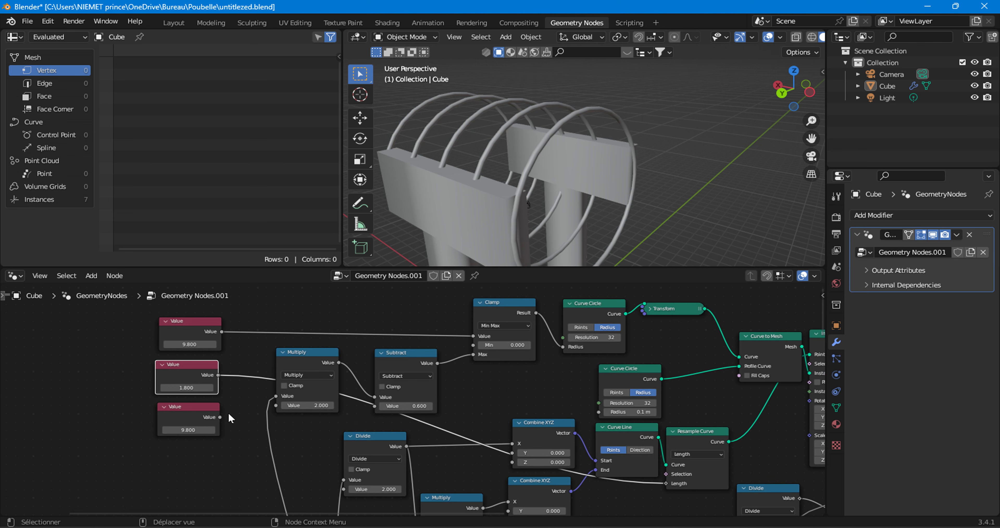
{"action": "left_click_drag", "start_coordinate": [220, 417], "coordinate": [599, 411]}
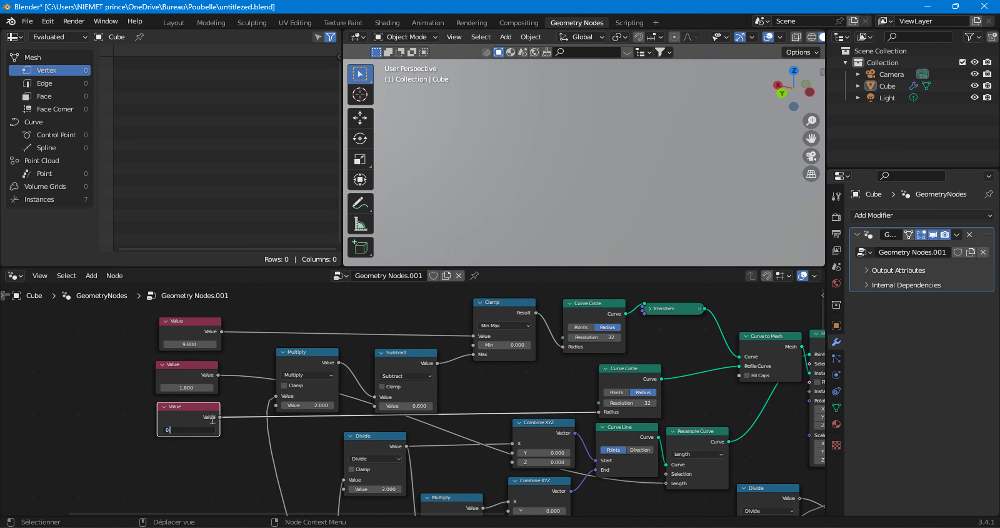
{"action": "type", "text": ".1"}
{"action": "key", "text": "Return"}
Step: Duplicate an existing node frame and place the copy in the empty space beside the ring nodes
{"action": "scroll", "coordinate": [491, 367], "scroll_direction": "down", "scroll_amount": 2}
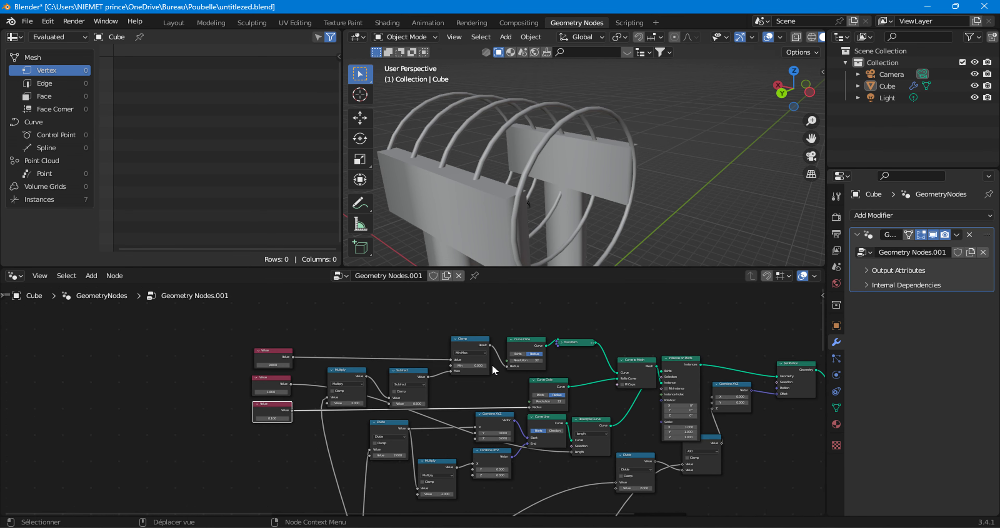
{"action": "scroll", "coordinate": [411, 414], "scroll_direction": "down", "scroll_amount": 3}
{"action": "left_click", "coordinate": [350, 467]}
{"action": "key", "text": "shift+d"}
{"action": "left_click", "coordinate": [62, 351]}
Step: Move all the ring nodes into the duplicated frame and shift the filled frame back above the other framed groups
{"action": "left_click_drag", "start_coordinate": [327, 343], "coordinate": [646, 447]}
{"action": "key", "text": "g"}
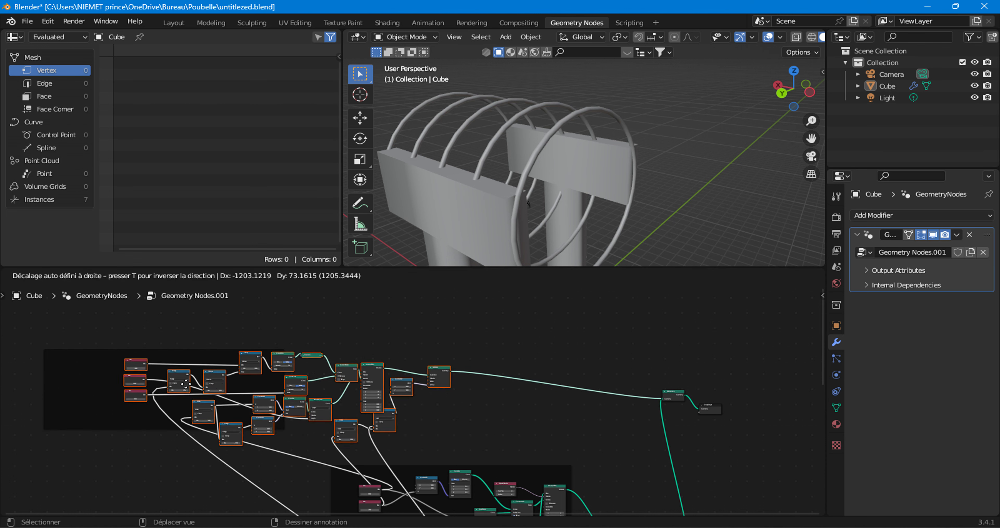
{"action": "left_click", "coordinate": [232, 390]}
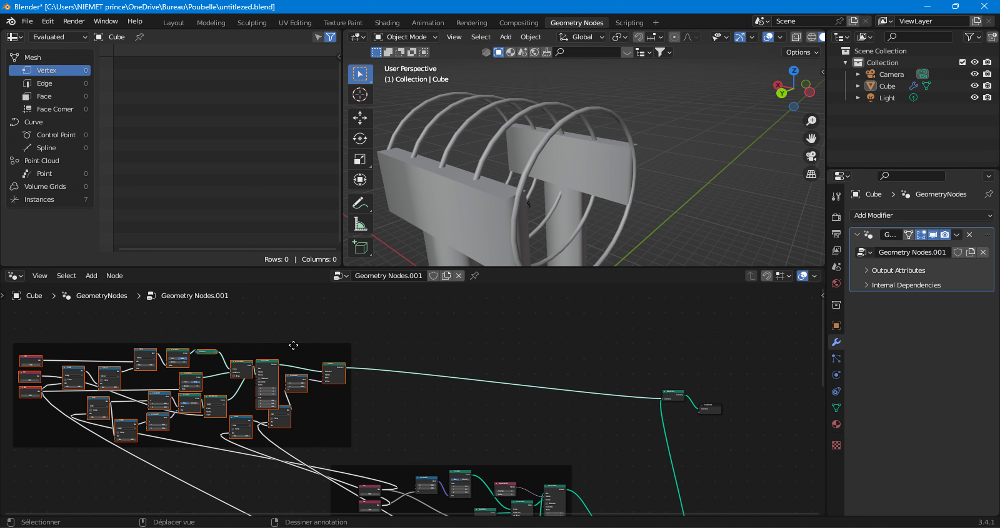
{"action": "left_click_drag", "start_coordinate": [294, 345], "coordinate": [586, 355]}
Step: Dissolve the final Join Geometry node in front of the Group Output so the ring branch links straight to it
{"action": "middle_click_drag", "start_coordinate": [727, 404], "coordinate": [595, 306]}
{"action": "left_click", "coordinate": [536, 297]}
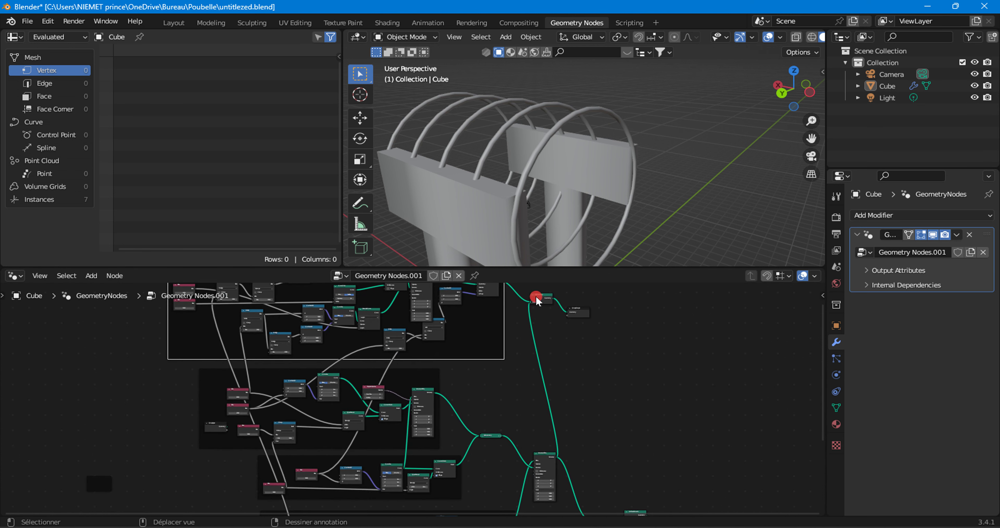
{"action": "left_click_drag", "start_coordinate": [536, 297], "coordinate": [584, 413]}
{"action": "left_click_drag", "start_coordinate": [571, 391], "coordinate": [617, 427]}
{"action": "key", "text": "ctrl+x"}
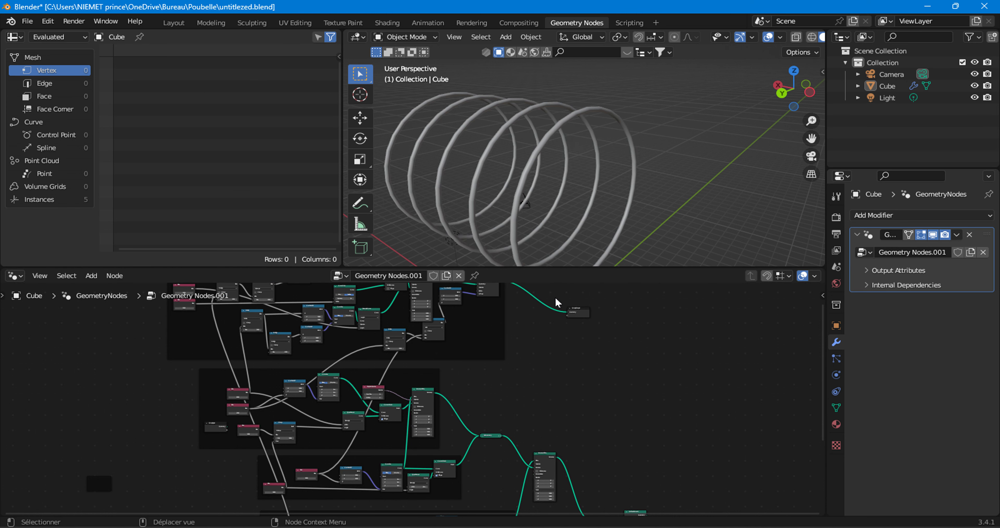
Step: Cut the ring link to the Group Output, move that node beside Set Shade Smooth and connect its Geometry input there
{"action": "right_click_drag", "start_coordinate": [560, 291], "coordinate": [536, 323], "text": "ctrl"}
{"action": "left_click_drag", "start_coordinate": [576, 313], "coordinate": [661, 501]}
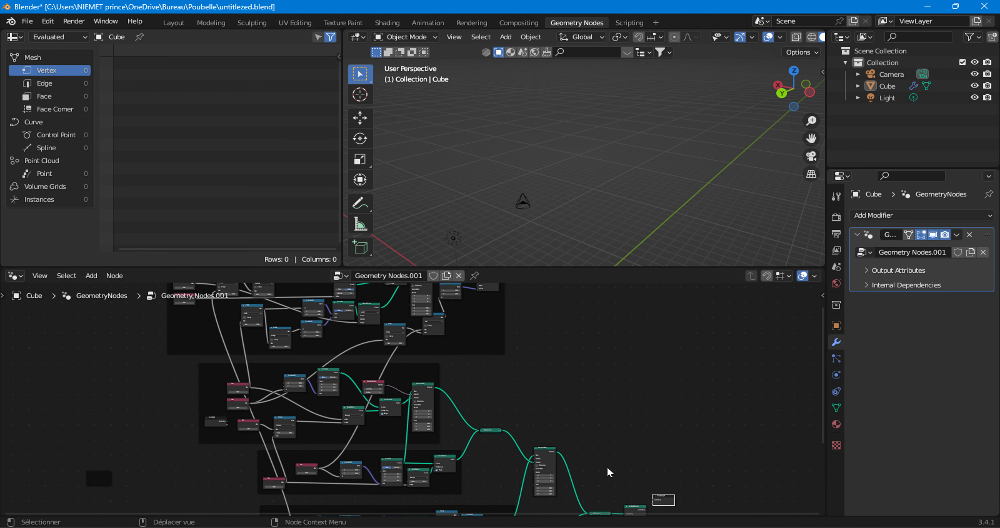
{"action": "scroll", "coordinate": [610, 474], "scroll_direction": "up", "scroll_amount": 5}
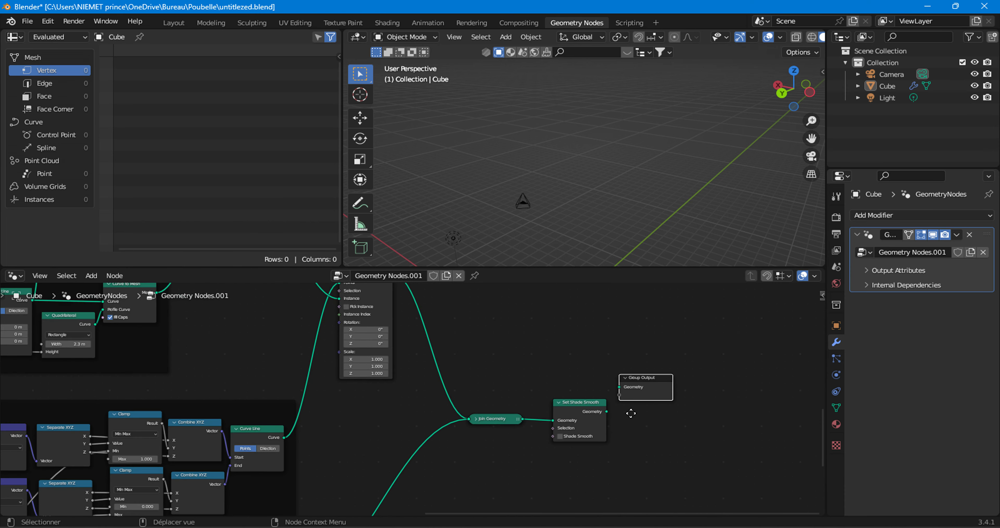
{"action": "mouse_move", "coordinate": [630, 413]}
{"action": "left_mouse_down"}
{"action": "mouse_move", "coordinate": [615, 426]}
{"action": "mouse_move", "coordinate": [625, 426]}
{"action": "left_mouse_up"}
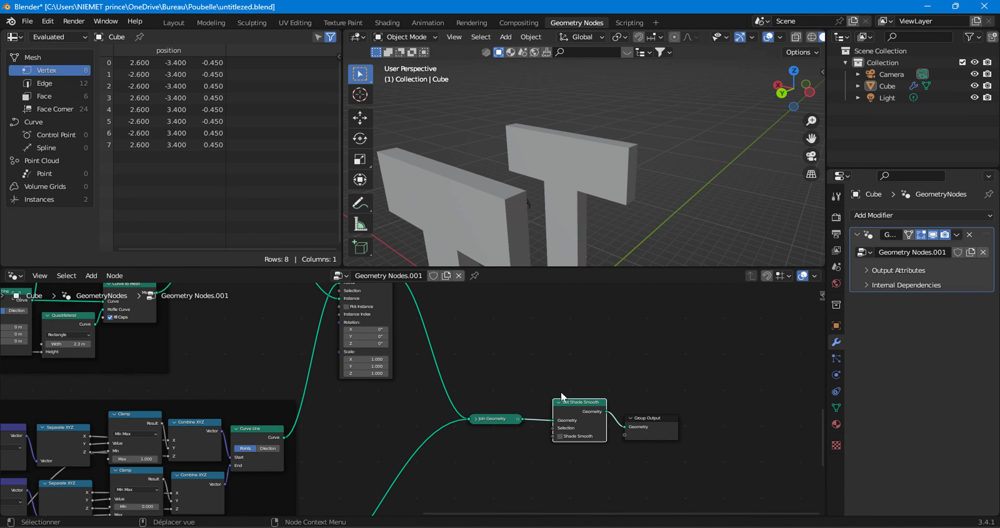
Step: Connect the ring branch's Set Position geometry to the Join Geometry before Set Shade Smooth and check the whole support in the viewport
{"action": "scroll", "coordinate": [559, 393], "scroll_direction": "down", "scroll_amount": 5}
{"action": "middle_click_drag", "start_coordinate": [357, 308], "coordinate": [415, 446]}
{"action": "middle_click_drag", "start_coordinate": [381, 336], "coordinate": [410, 465]}
{"action": "middle_click_drag", "start_coordinate": [417, 371], "coordinate": [417, 411]}
{"action": "left_click_drag", "start_coordinate": [396, 343], "coordinate": [538, 435]}
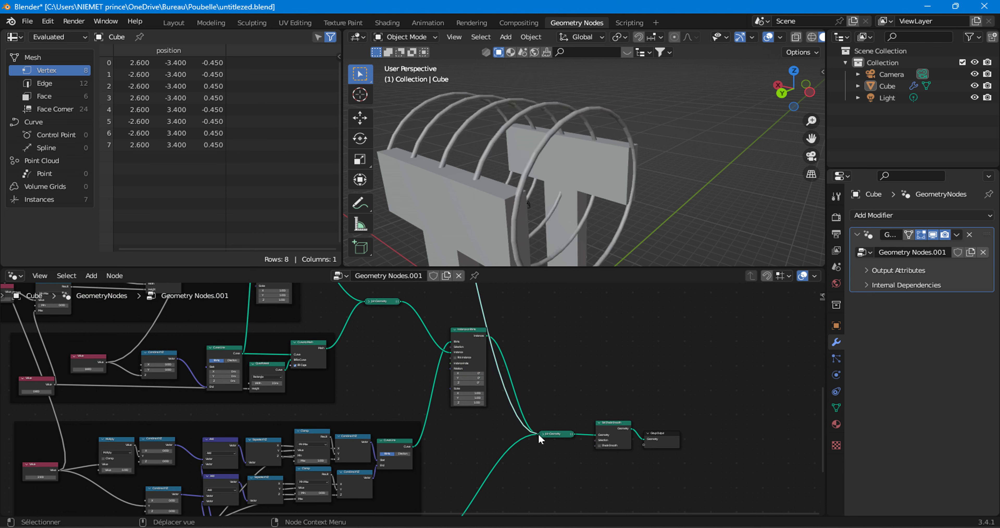
{"action": "scroll", "coordinate": [523, 146], "scroll_direction": "down", "scroll_amount": 4}
{"action": "mouse_move", "coordinate": [548, 180]}
{"action": "middle_mouse_down"}
{"action": "mouse_move", "coordinate": [509, 128]}
{"action": "mouse_move", "coordinate": [450, 210]}
{"action": "mouse_move", "coordinate": [529, 202]}
{"action": "mouse_move", "coordinate": [551, 185]}
{"action": "middle_mouse_up"}
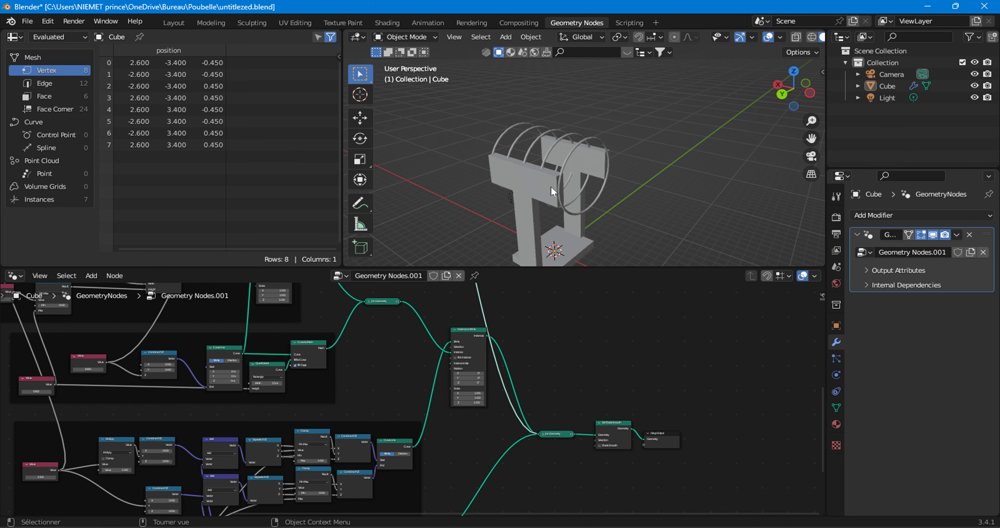